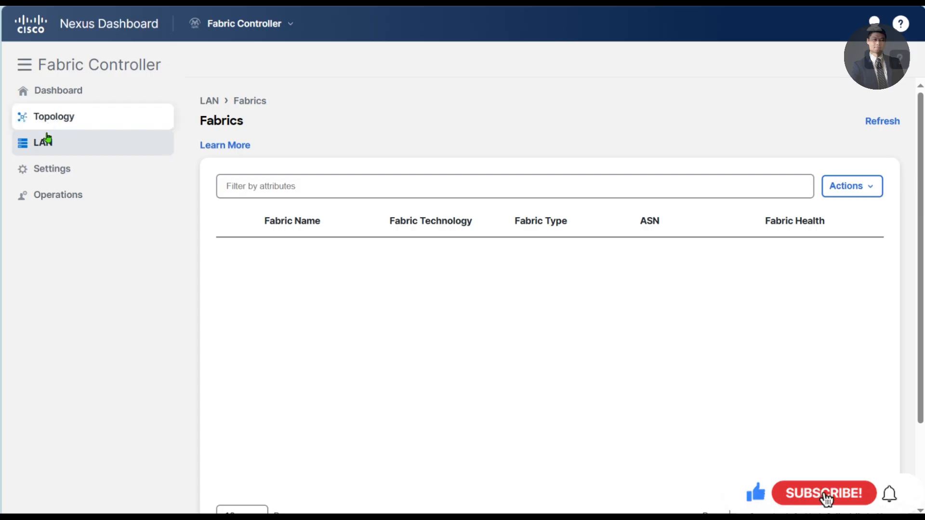
# - Start a new LAN fabric named DC1 using the Data Center VXLAN EVPN fabric type
pyautogui.moveTo(72, 148)
pyautogui.click(215, 173)
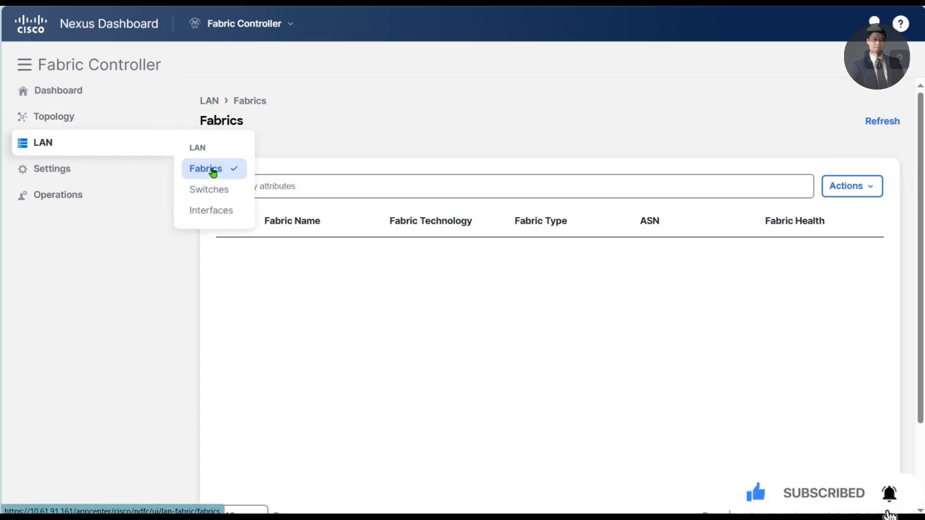
pyautogui.click(853, 199)
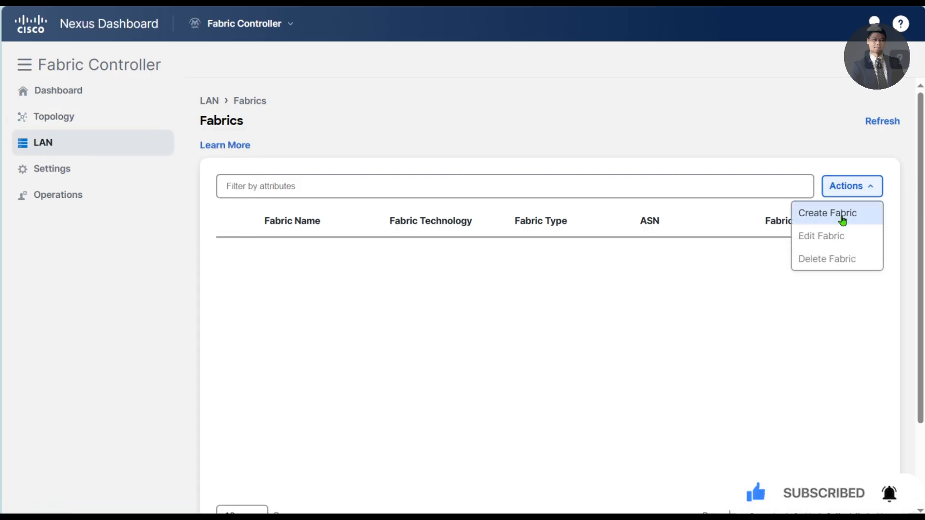
pyautogui.click(843, 212)
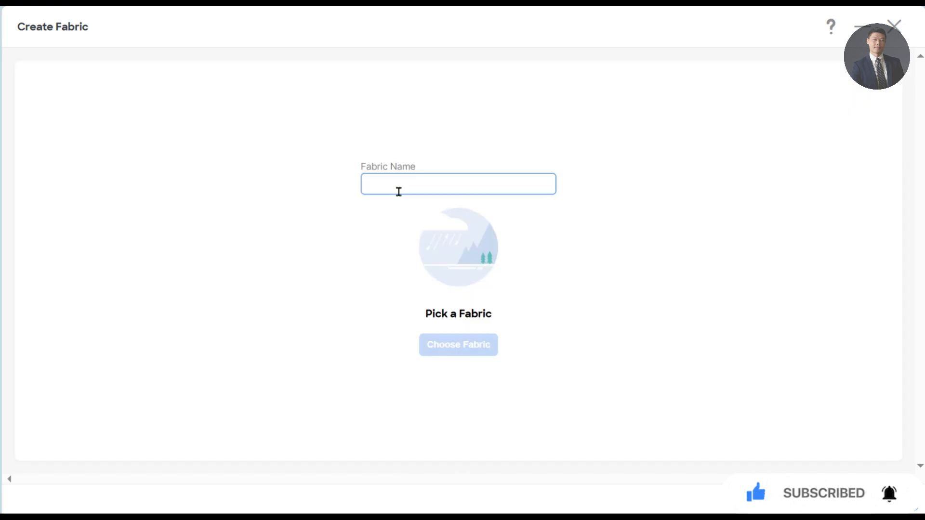
pyautogui.click(435, 189)
pyautogui.write('DC1')
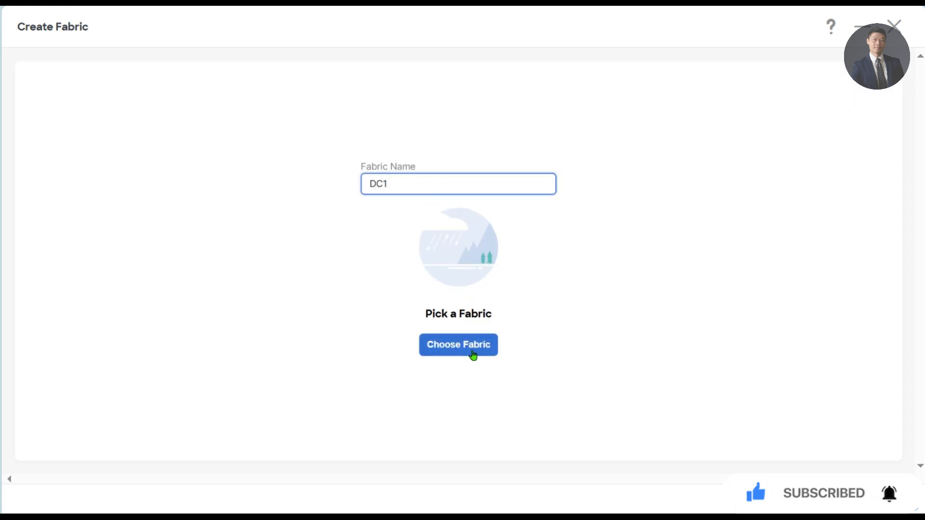
pyautogui.click(467, 348)
pyautogui.click(388, 163)
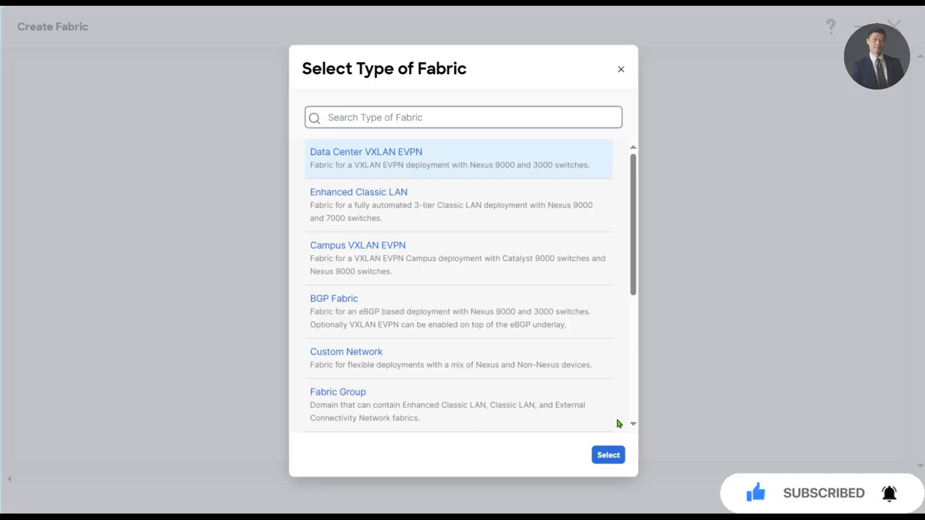
pyautogui.click(620, 455)
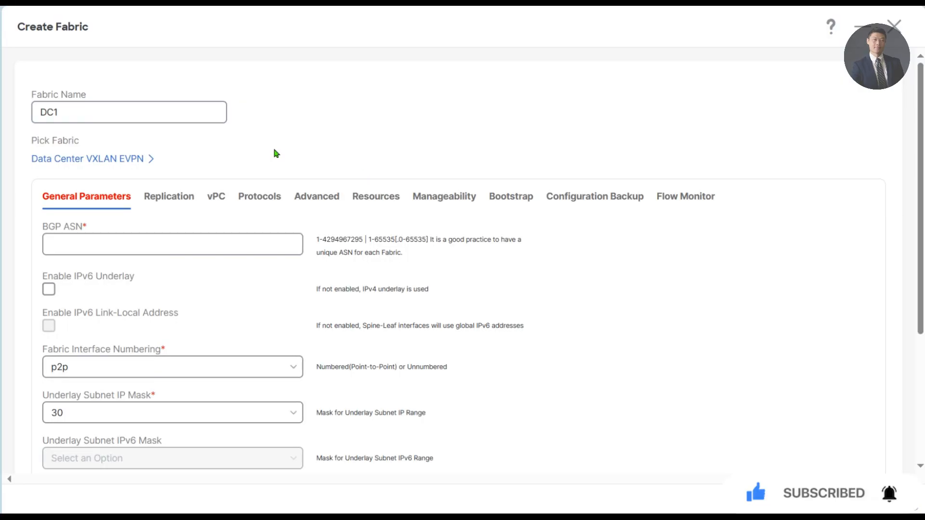
# - Give DC1 BGP ASN 100 and an underlay subnet IP mask of 31
pyautogui.click(169, 244)
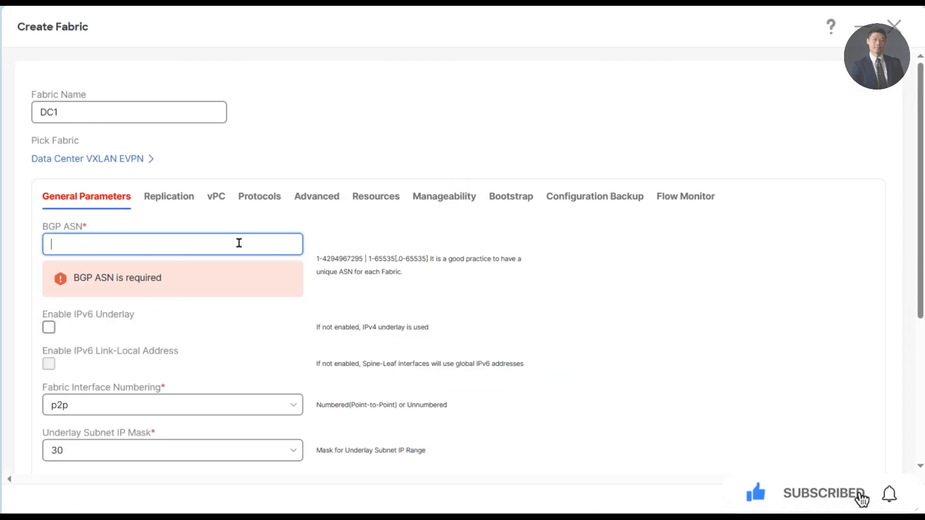
pyautogui.write('100')
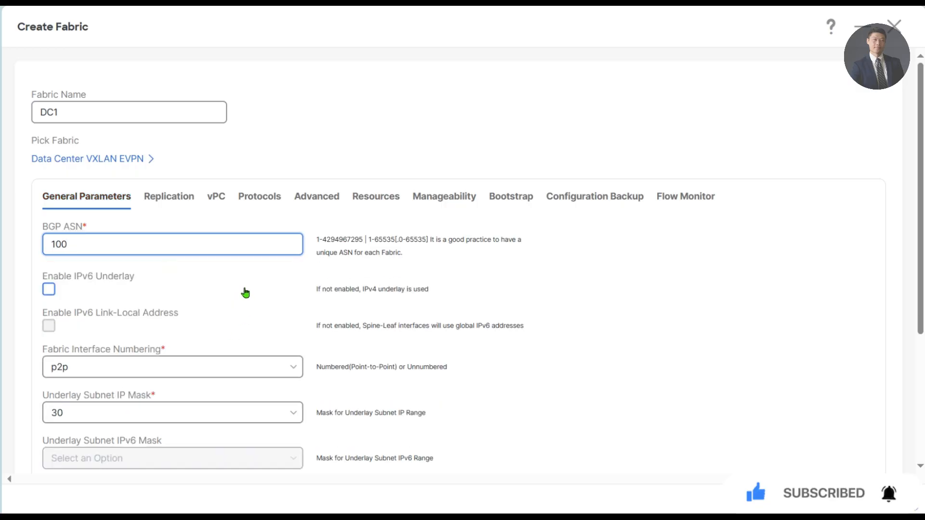
pyautogui.click(88, 423)
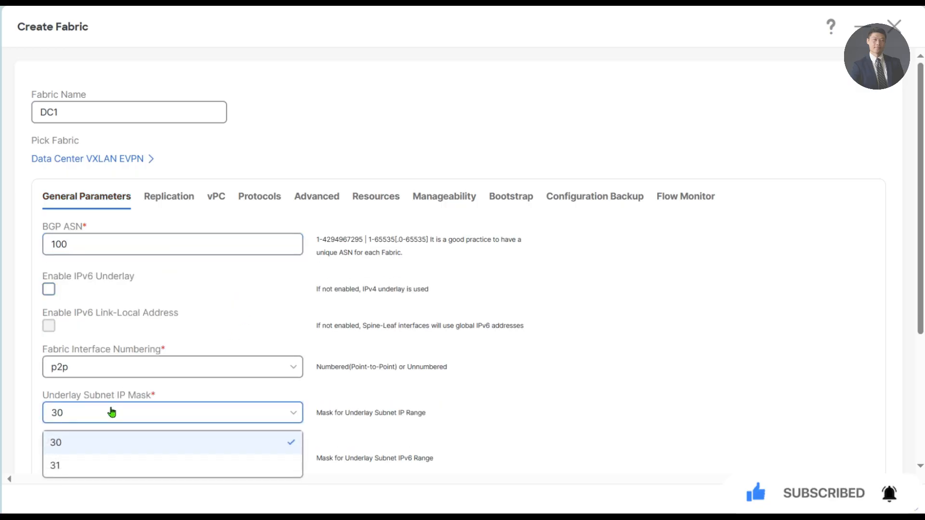
pyautogui.click(76, 467)
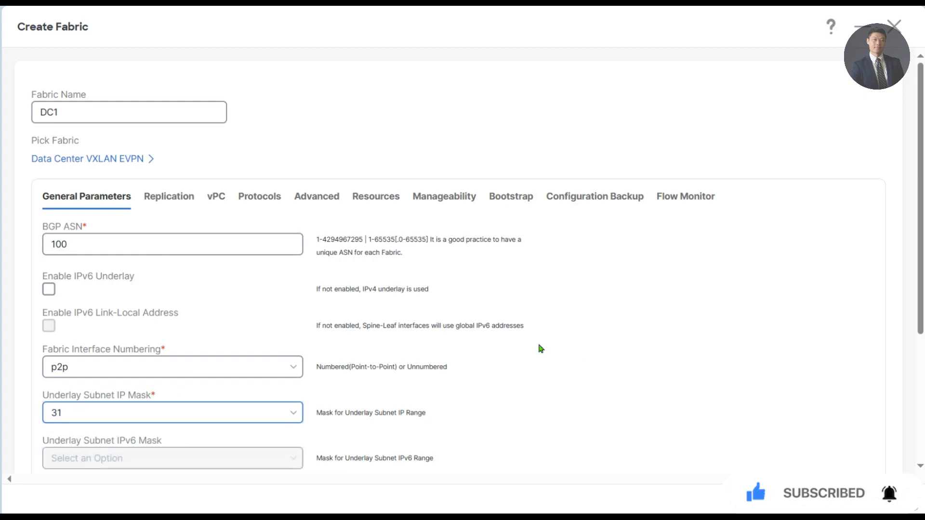
pyautogui.scroll(-3, 541, 348)
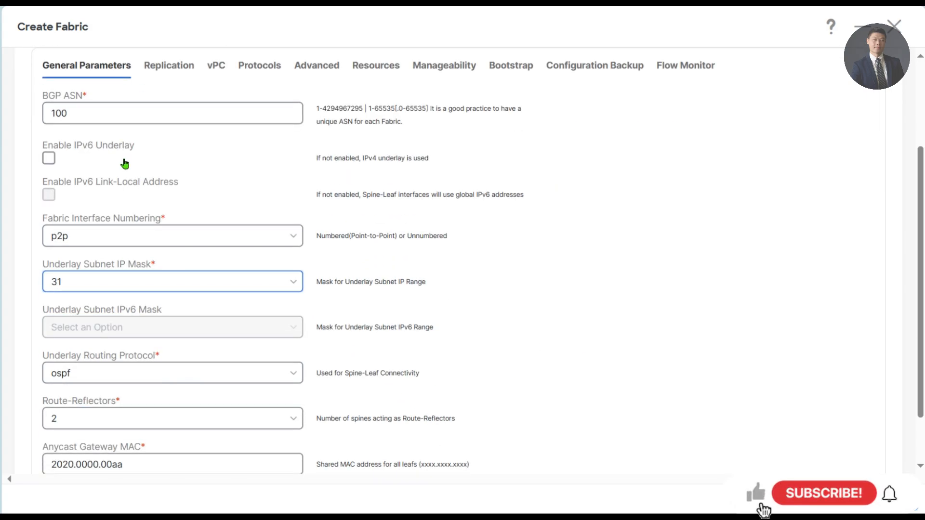
pyautogui.scroll(2, 140, 130)
# - Change the Underlay RP Loopback Id under Replication to 251
pyautogui.click(162, 143)
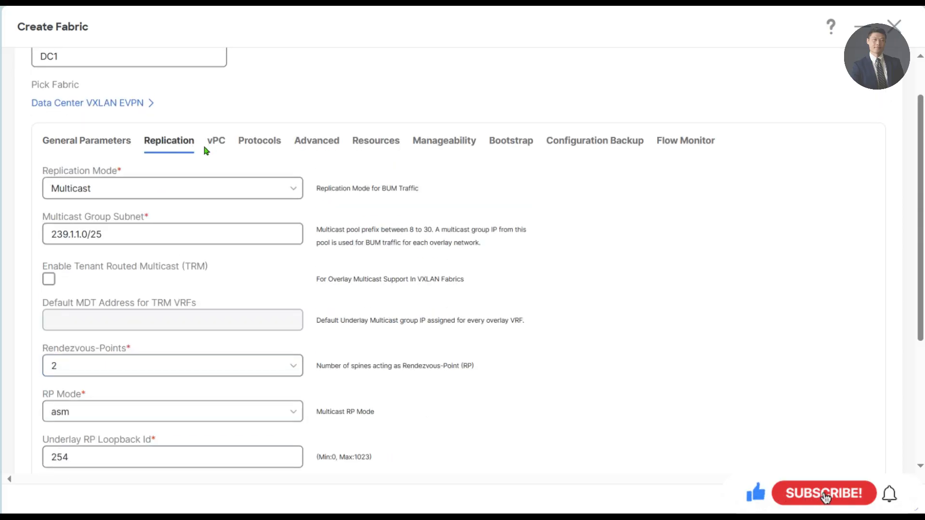
pyautogui.scroll(-2, 334, 355)
pyautogui.click(84, 364)
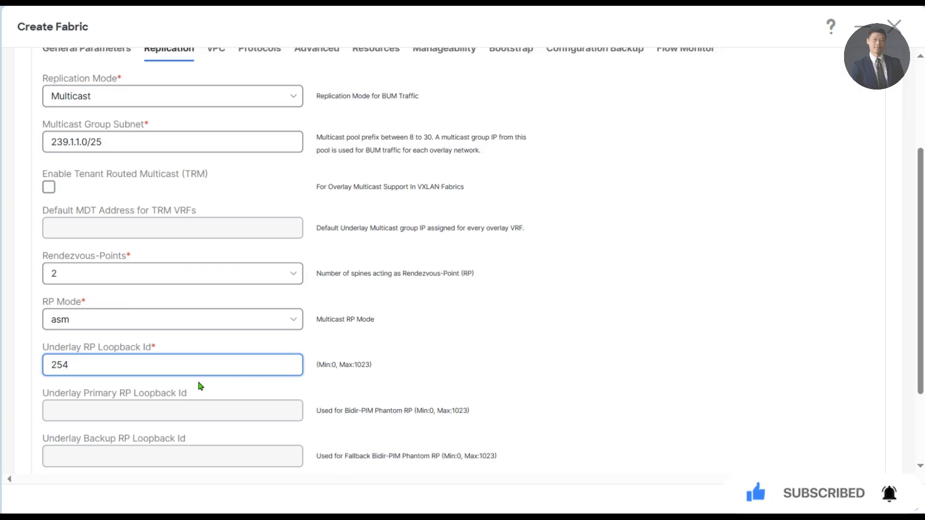
pyautogui.press('BackSpace')
pyautogui.write('1')
pyautogui.scroll(2, 248, 63)
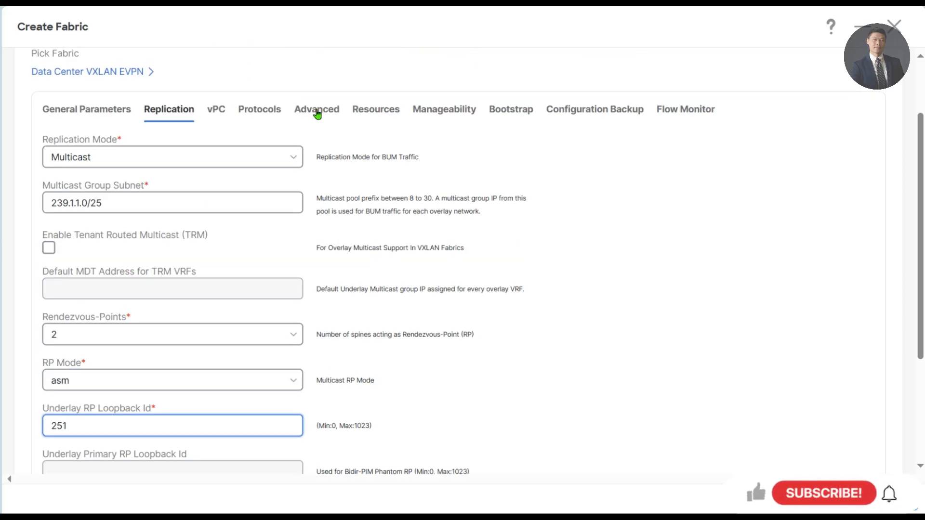
# - Set Greenfield Cleanup Option to Enable in DC1's advanced settings
pyautogui.click(316, 110)
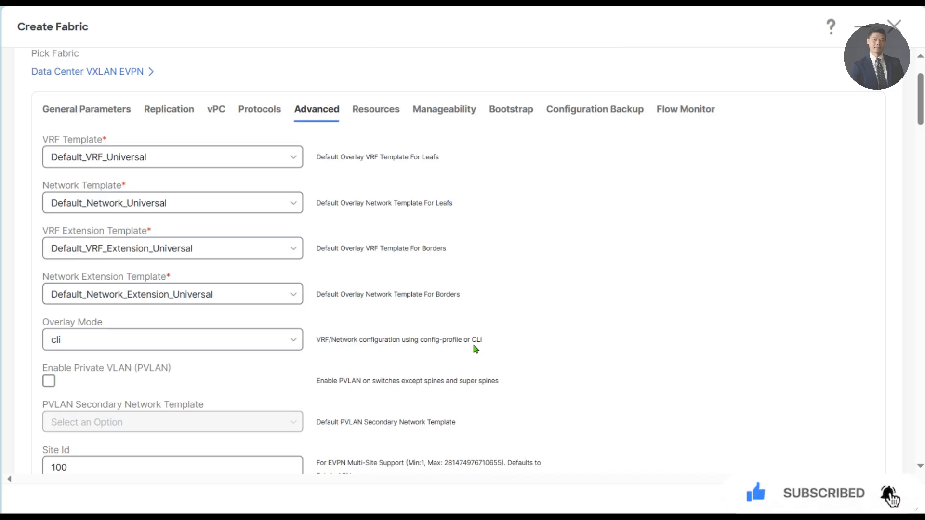
pyautogui.scroll(-3, 435, 316)
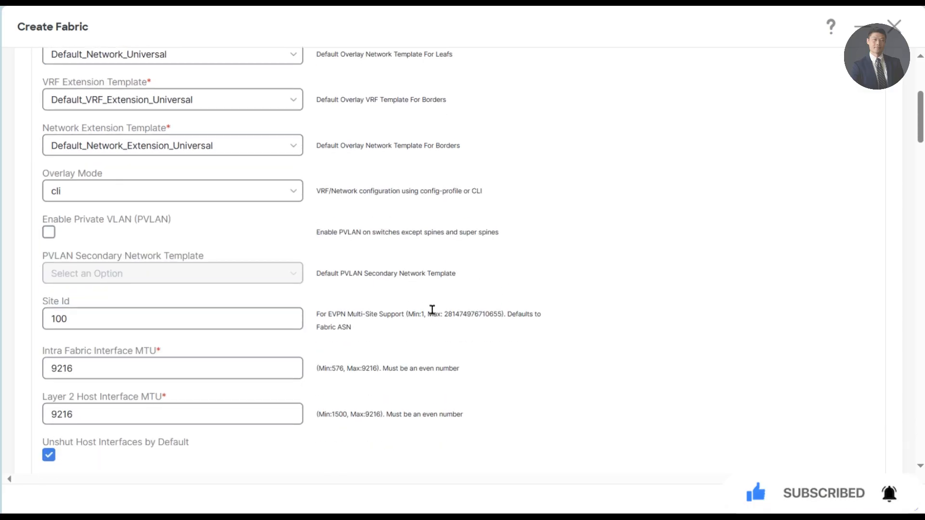
pyautogui.hotkey('ctrl', 'f')
pyautogui.write('green')
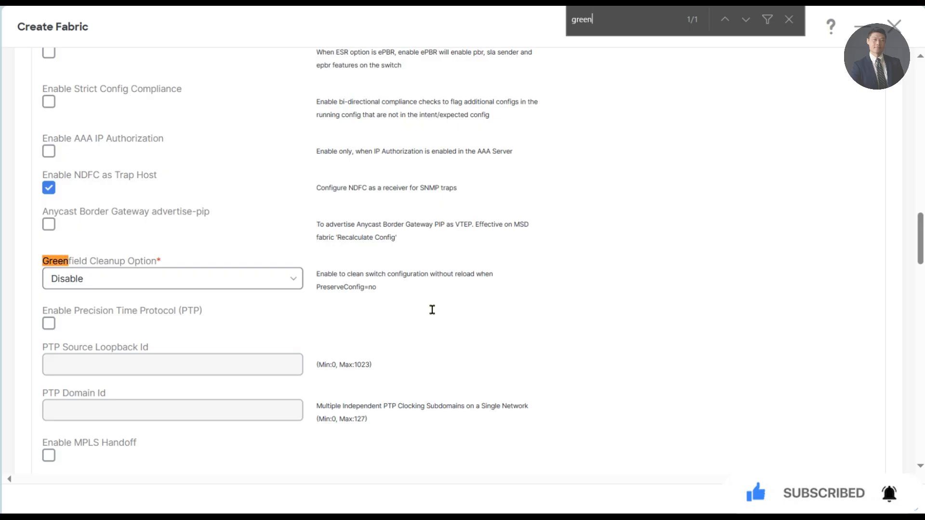
pyautogui.click(251, 288)
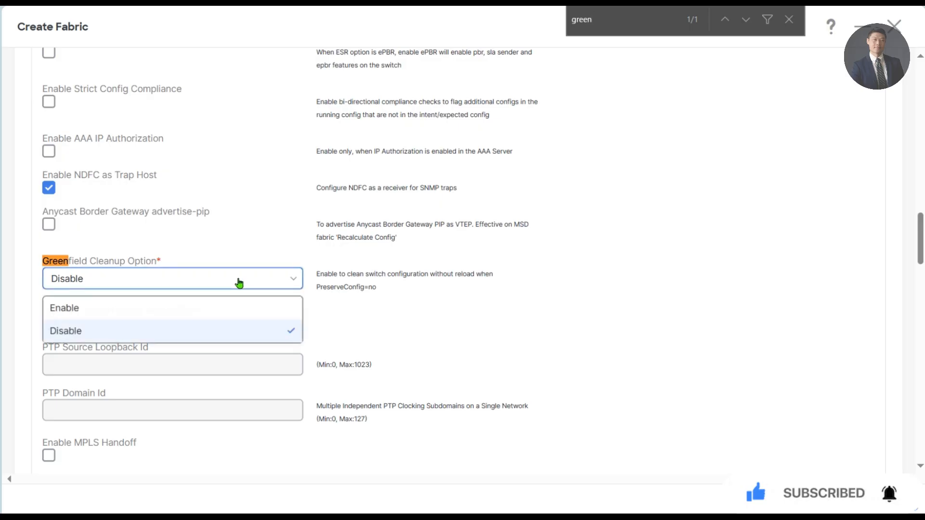
pyautogui.click(144, 311)
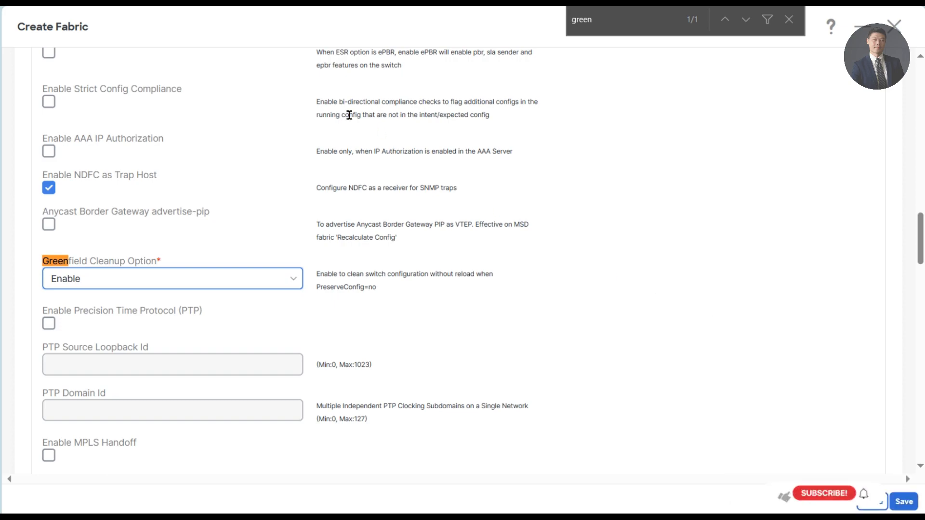
# - Bring up DC1's Resources settings showing the underlay IP ranges
pyautogui.scroll(15, 299, 130)
pyautogui.scroll(5, 285, 141)
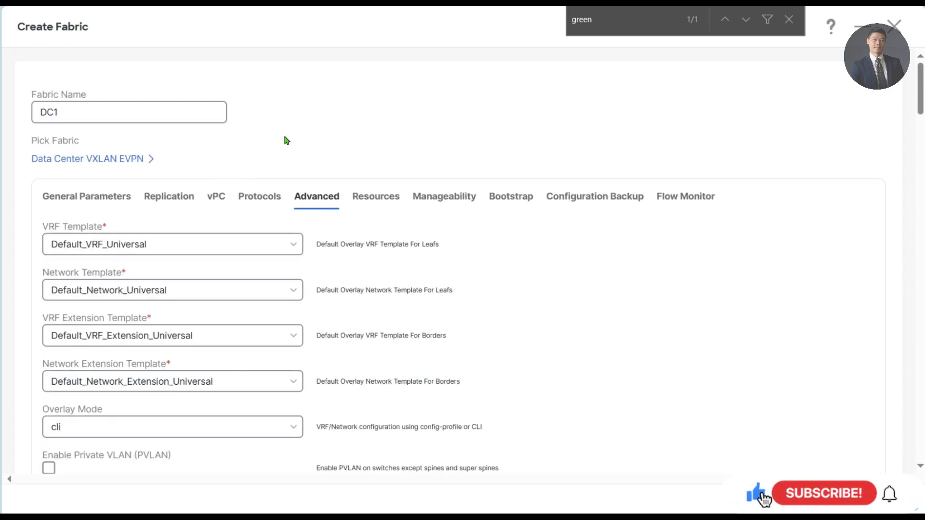
pyautogui.click(379, 201)
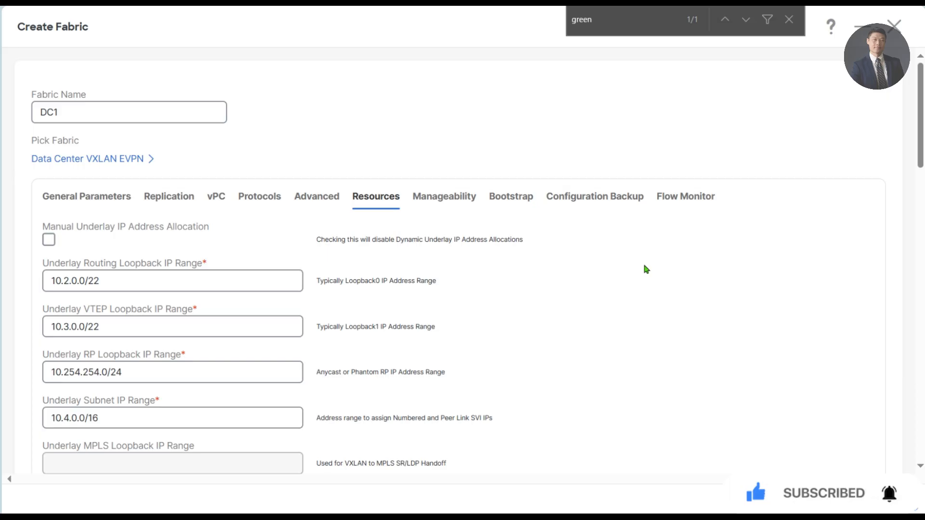
# - Change the routing loopback range to 10.11.0.0/24 and the VTEP loopback range to 10.111.0.0/24
pyautogui.click(70, 285)
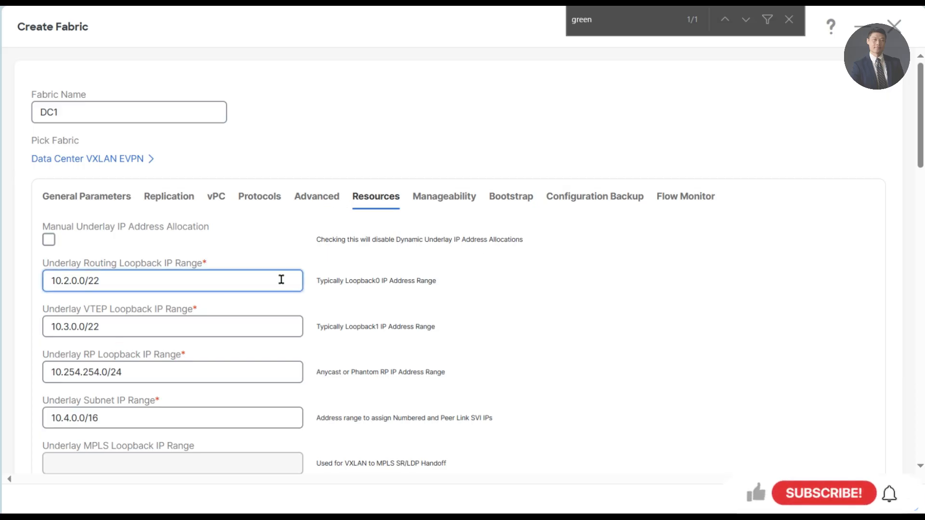
pyautogui.press('BackSpace')
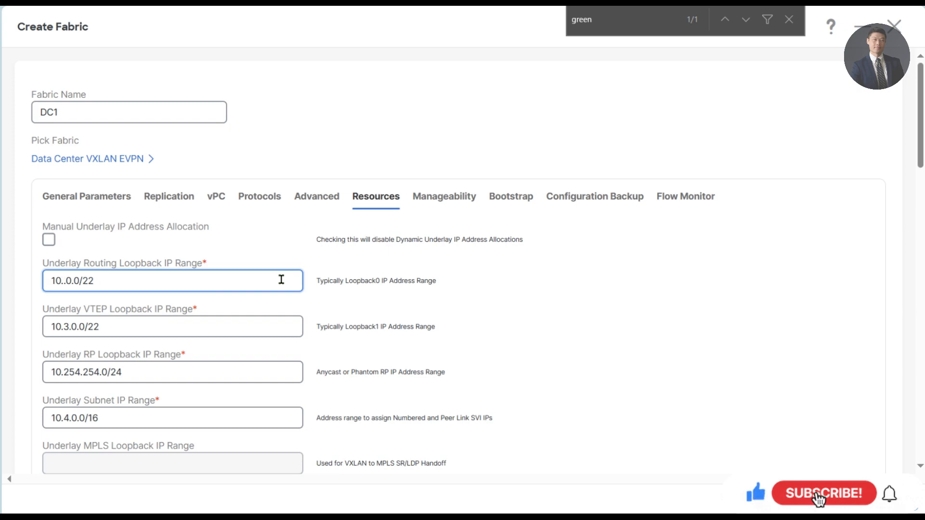
pyautogui.write('11')
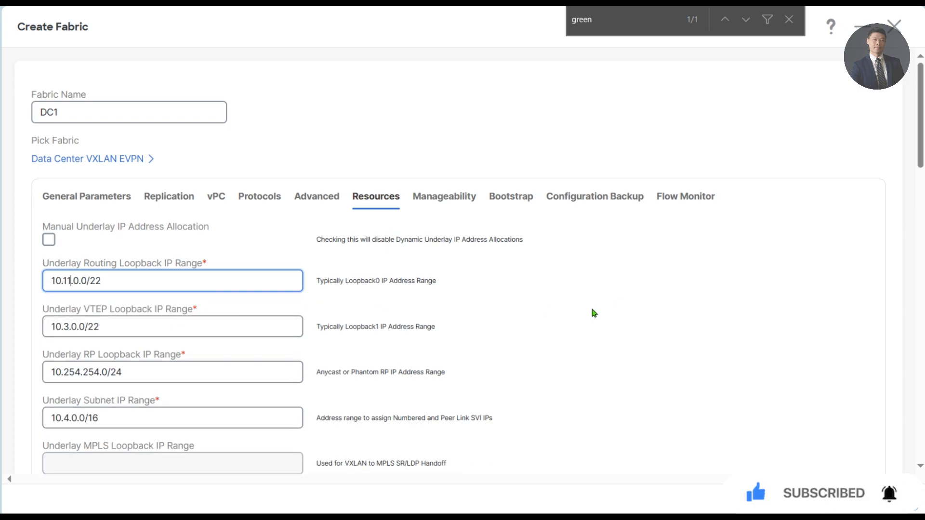
pyautogui.click(161, 278)
pyautogui.press('BackSpace')
pyautogui.write('4')
pyautogui.click(67, 326)
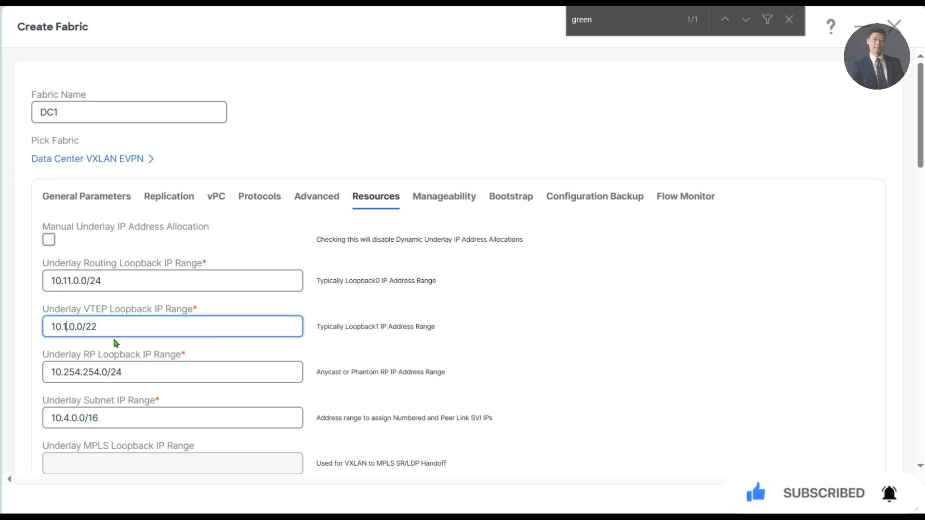
pyautogui.write('11')
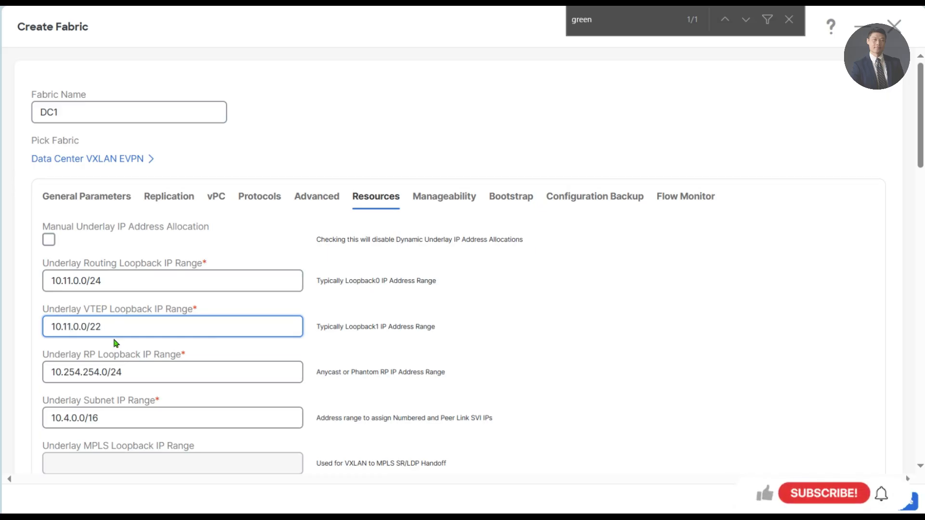
pyautogui.write('.')
pyautogui.click(117, 326)
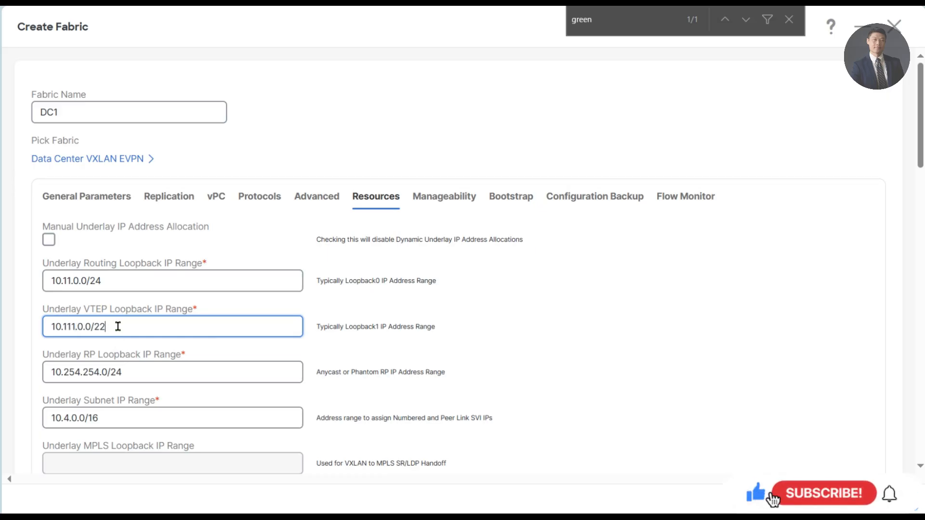
pyautogui.press('BackSpace')
pyautogui.write('4')
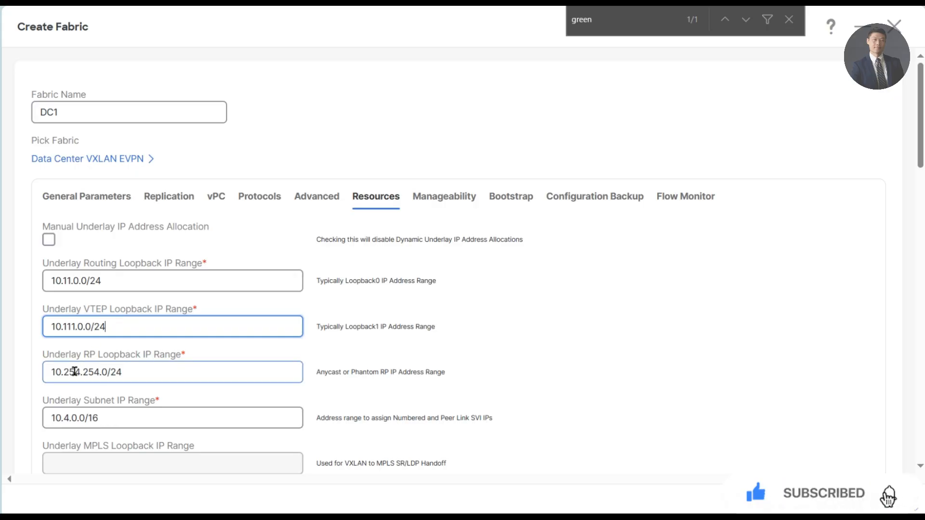
# - Set the RP loopback range to 10.251.251.0/24 and edit the underlay subnet range toward 10.1.0.0/24
pyautogui.doubleClick(74, 373)
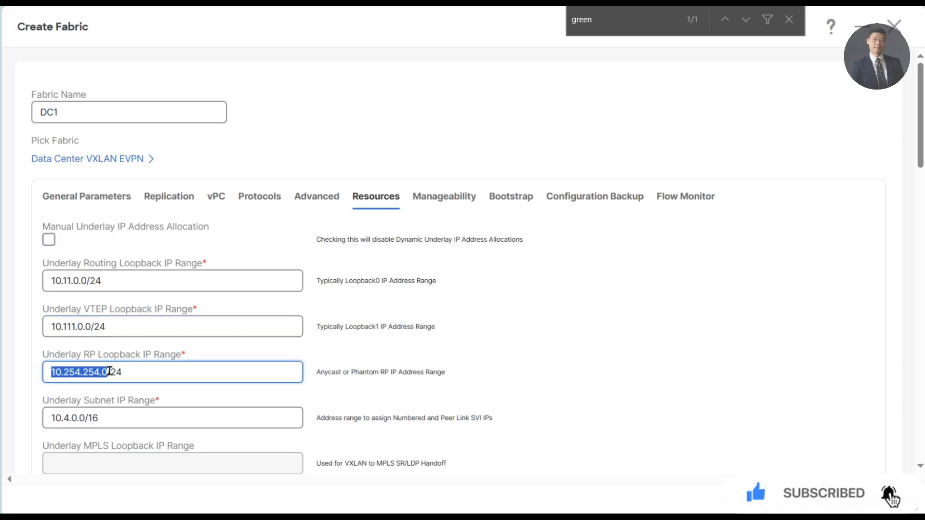
pyautogui.click(77, 373)
pyautogui.press('BackSpace')
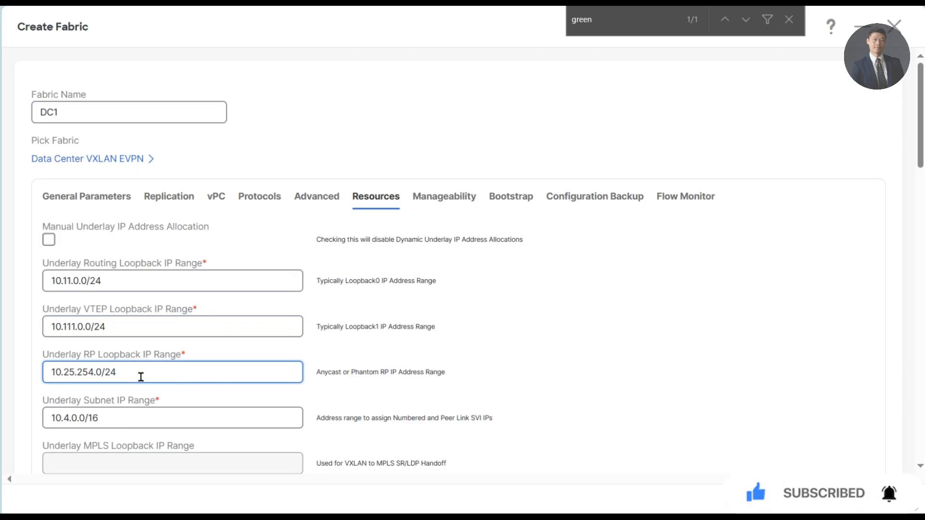
pyautogui.write('1')
pyautogui.press('BackSpace')
pyautogui.write('1')
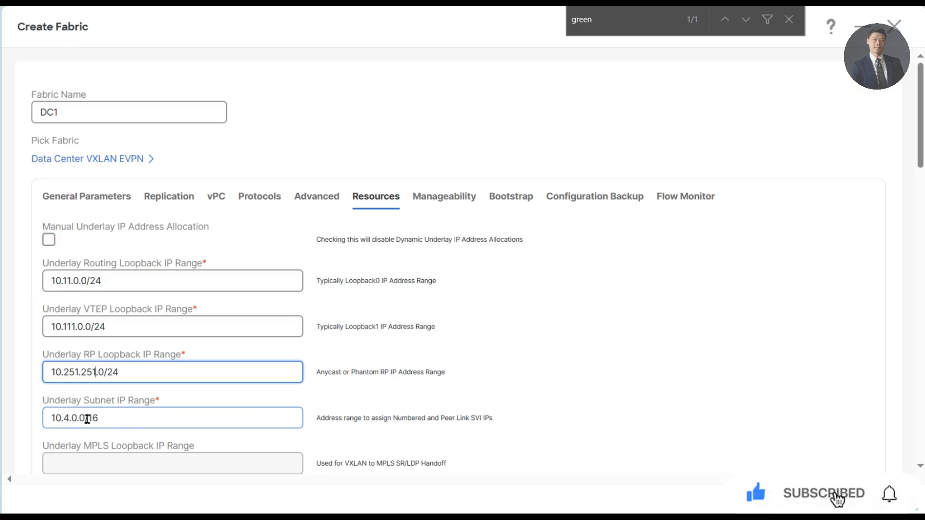
pyautogui.click(87, 419)
pyautogui.press('BackSpace')
pyautogui.write('1')
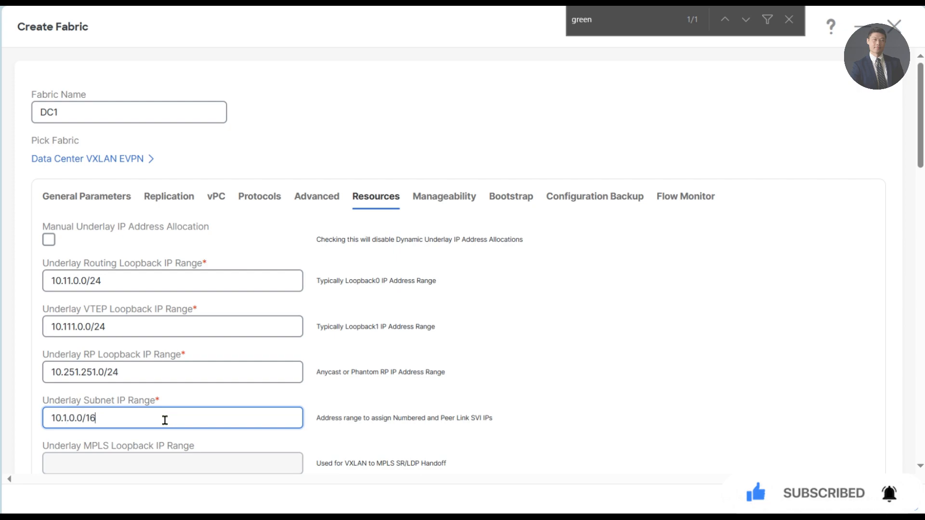
pyautogui.press('BackSpace')
# - Set VRF Lite Deployment to Back2Back&ToExternal and enable auto-deploy for peer and default VRF
pyautogui.click(657, 382)
pyautogui.scroll(-3, 658, 382)
pyautogui.scroll(-3, 505, 370)
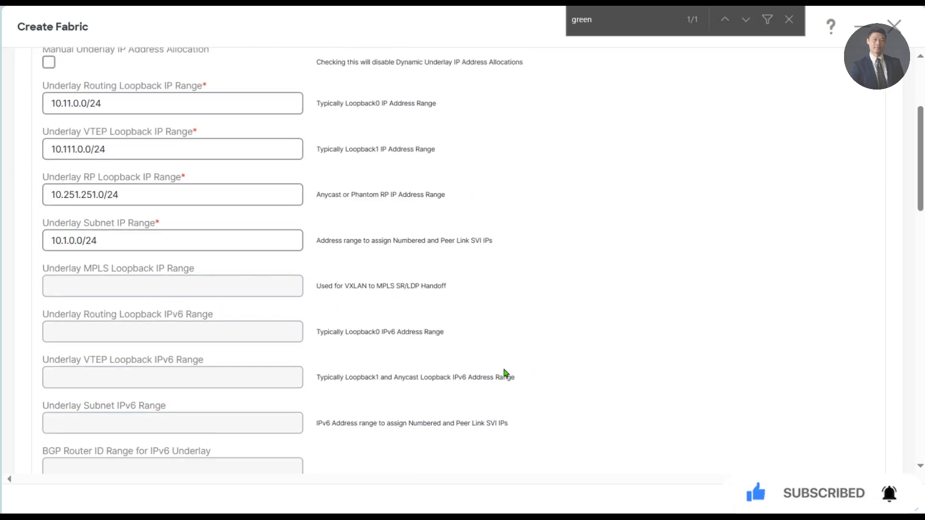
pyautogui.scroll(-12, 498, 369)
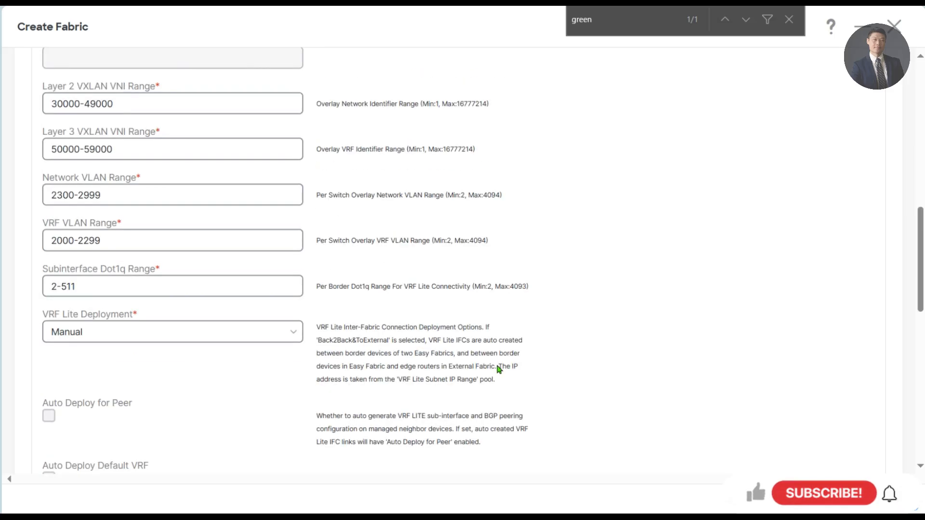
pyautogui.scroll(-5, 416, 373)
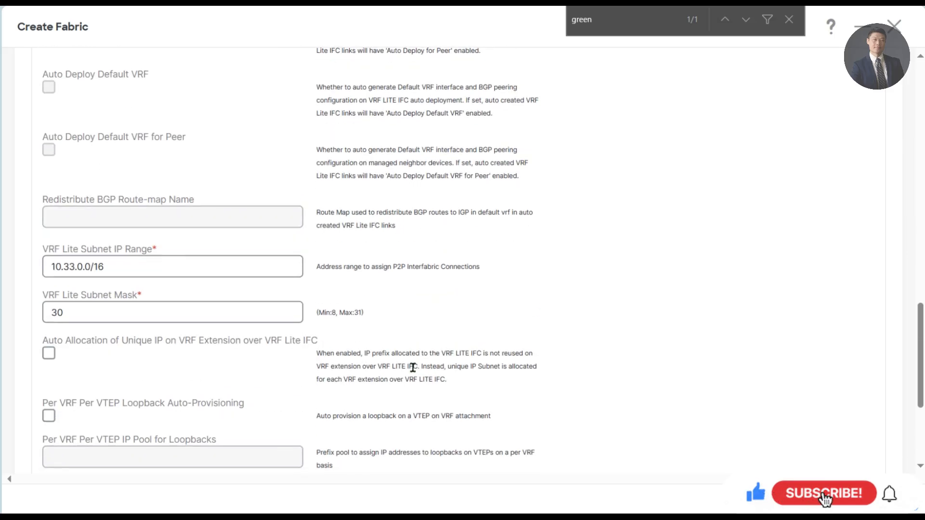
pyautogui.scroll(6, 398, 370)
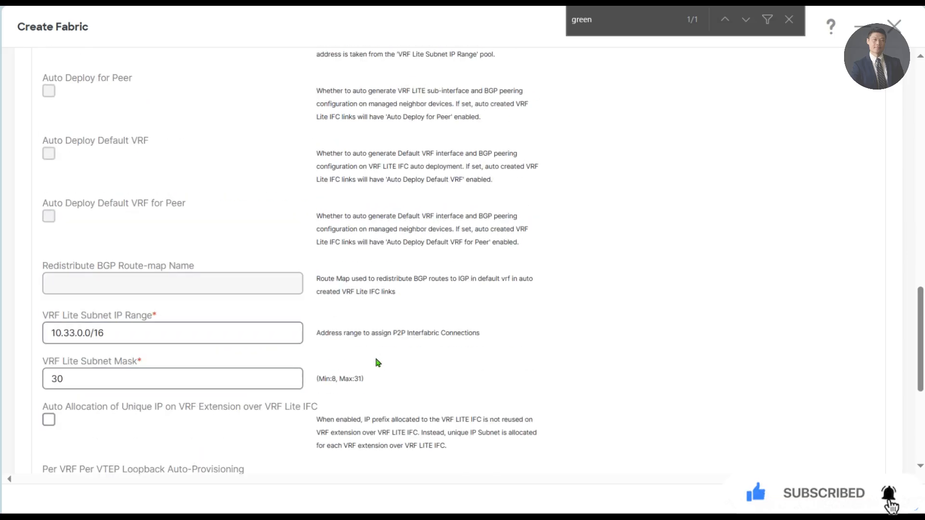
pyautogui.scroll(4, 376, 359)
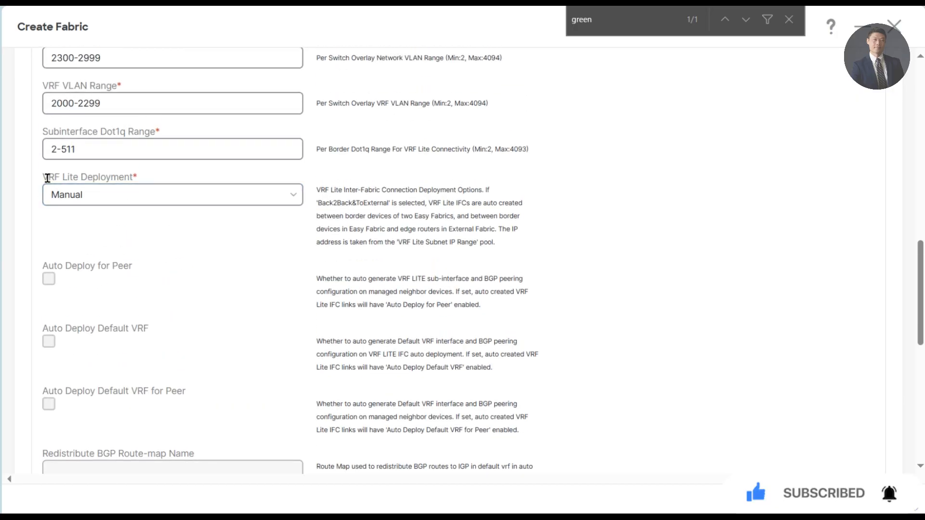
pyautogui.click(157, 195)
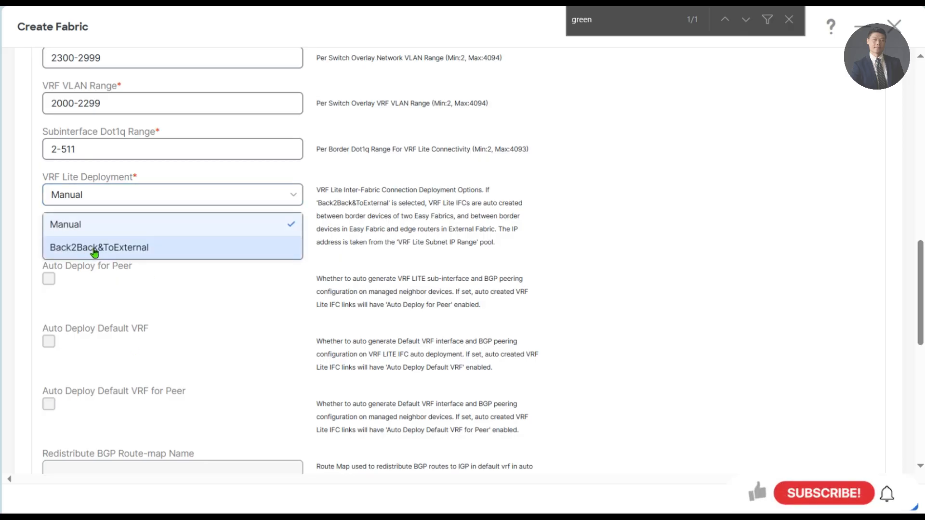
pyautogui.click(159, 248)
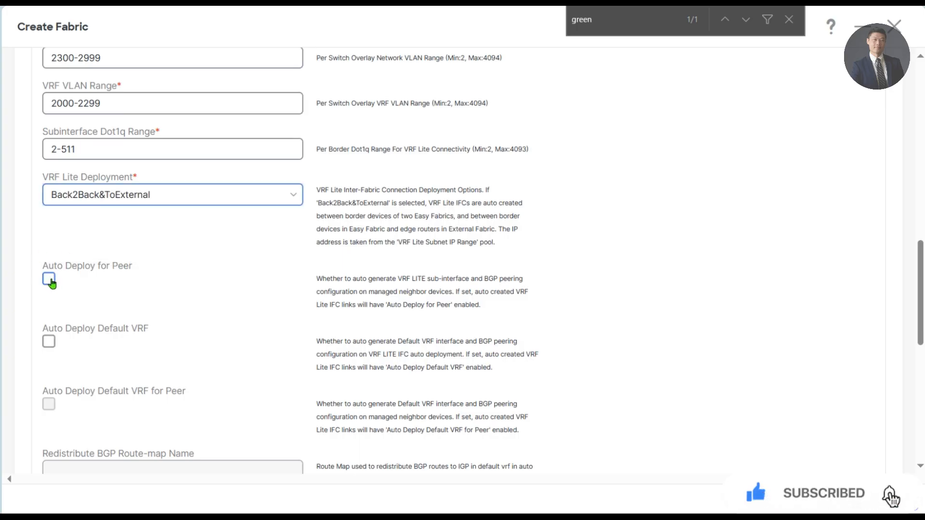
pyautogui.click(49, 345)
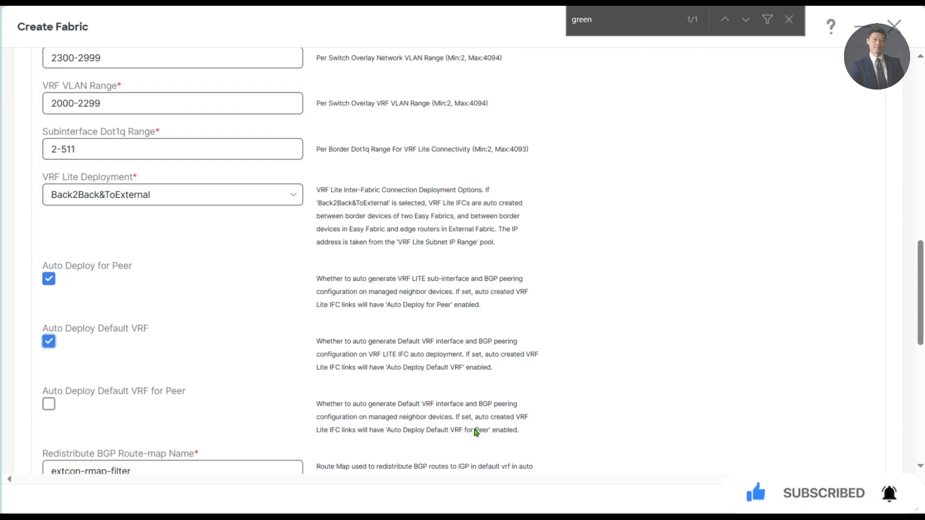
# - Enter 10.31.0.0/24 as the VRF Lite Subnet IP Range
pyautogui.scroll(-4, 439, 331)
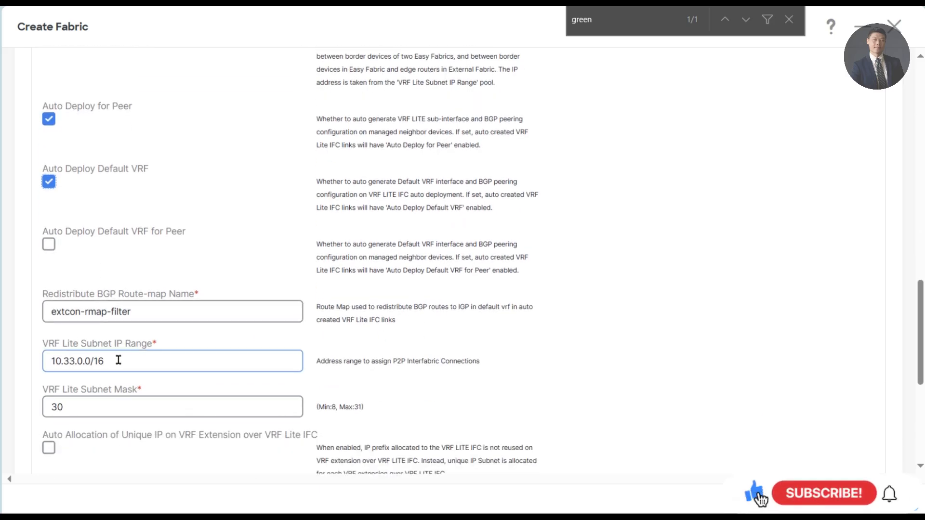
pyautogui.tripleClick(118, 359)
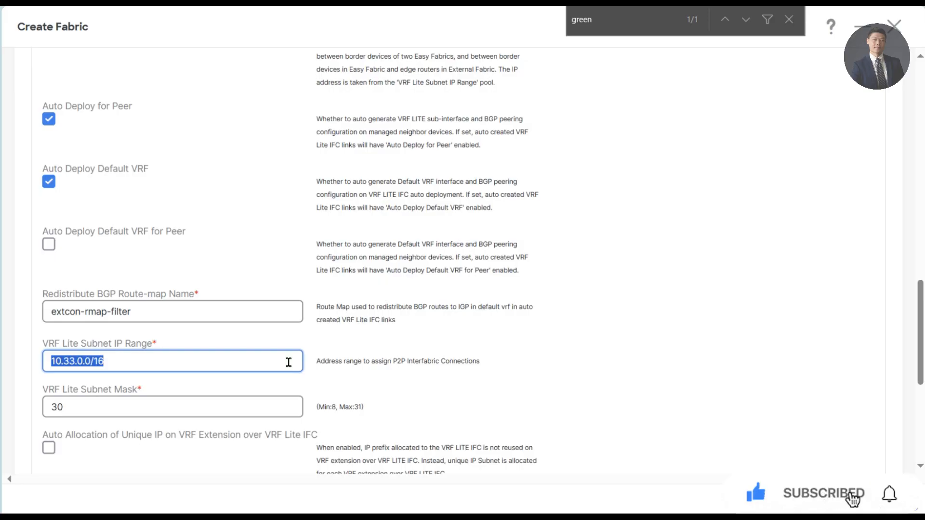
pyautogui.write('10.31.')
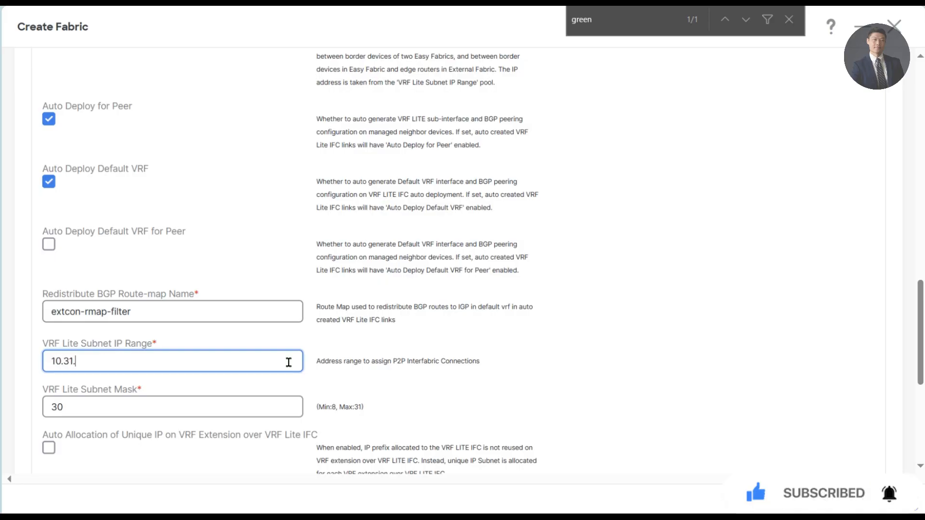
pyautogui.write('0.0/24')
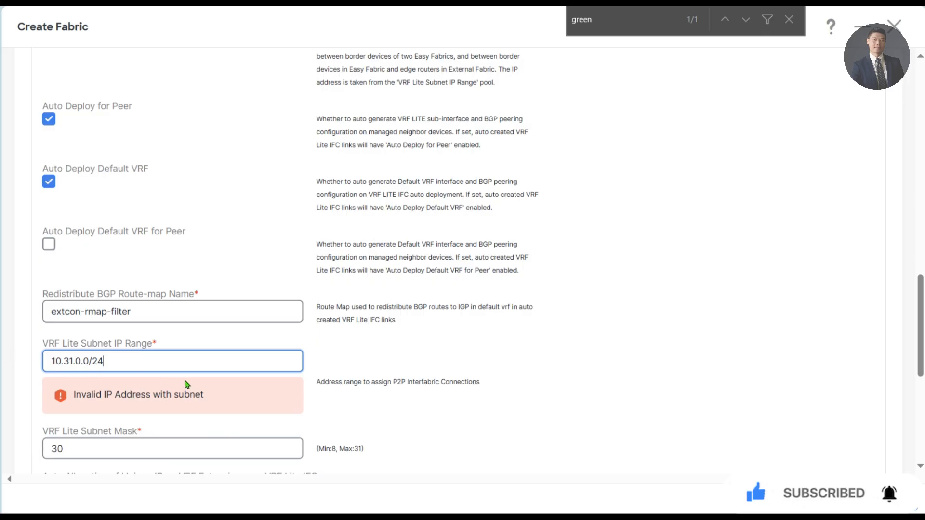
pyautogui.click(702, 383)
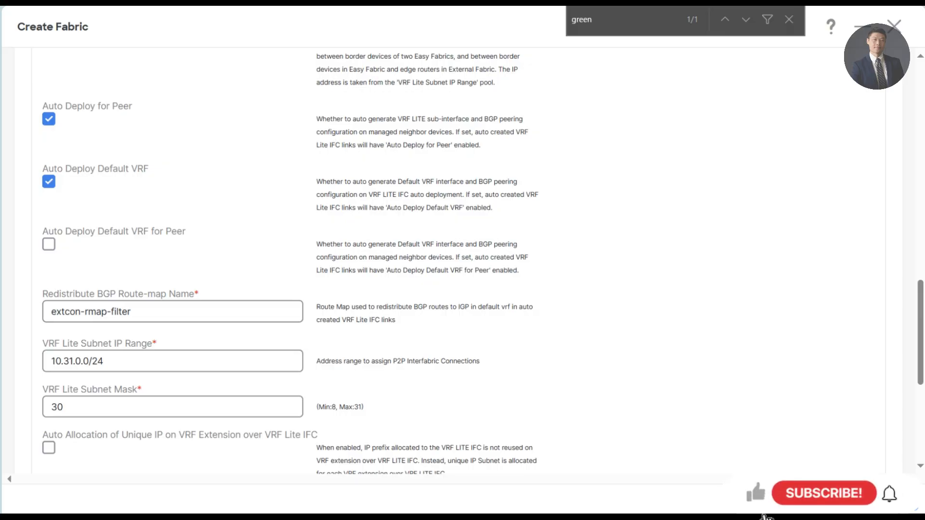
pyautogui.click(788, 21)
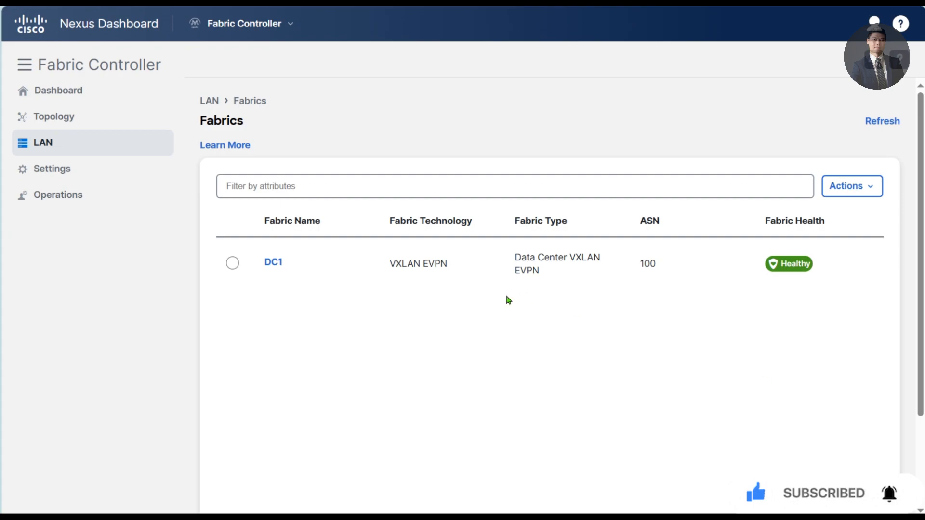
# - Open Add Switches for DC1, enter the seed IP and switch credentials, and turn off Preserve Config
pyautogui.click(272, 262)
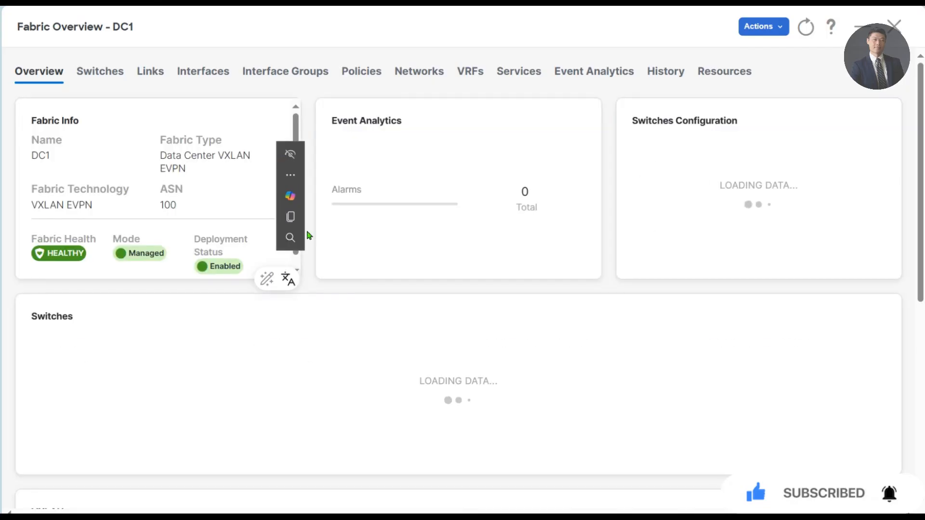
pyautogui.click(99, 75)
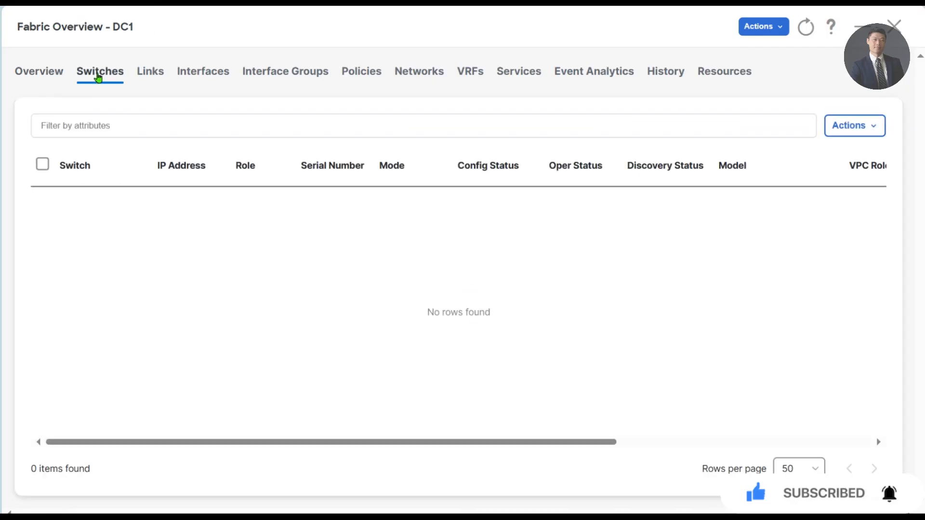
pyautogui.click(873, 126)
pyautogui.click(811, 153)
pyautogui.click(151, 188)
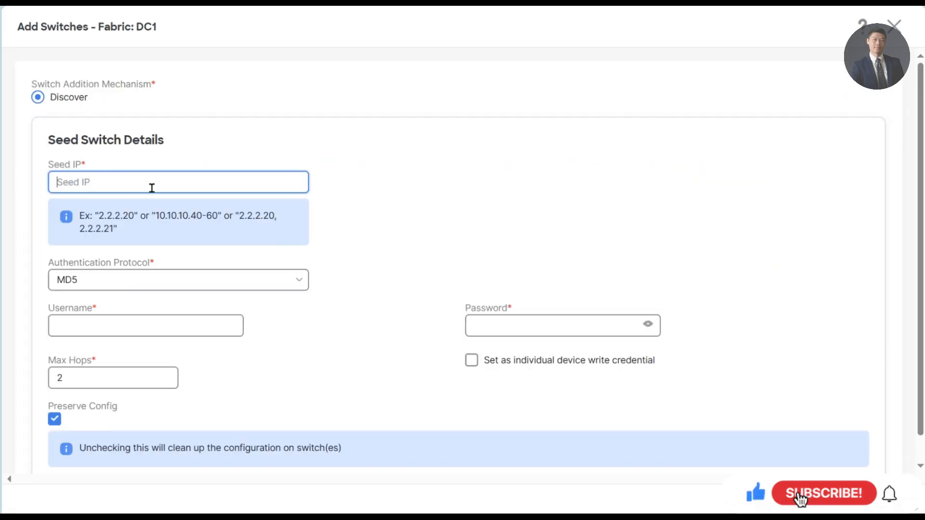
pyautogui.write('172.55')
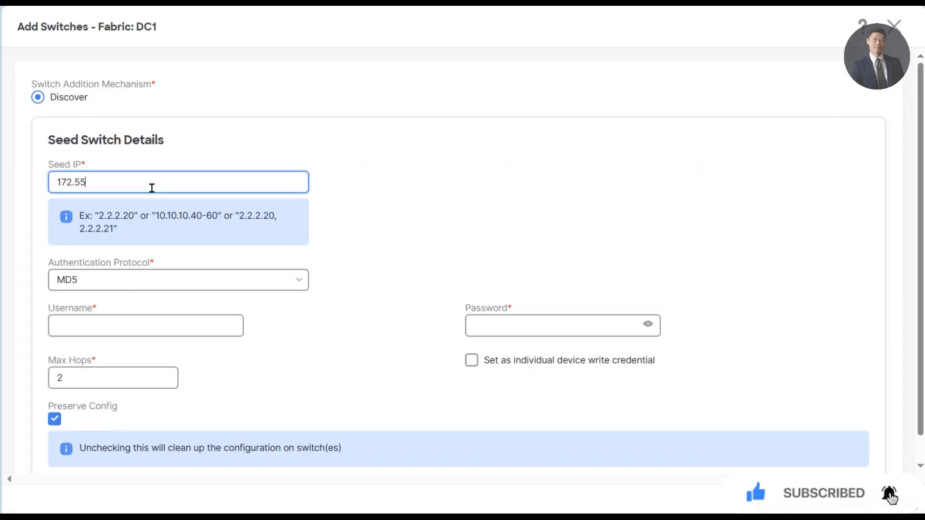
pyautogui.write('.11')
pyautogui.press('Tab')
pyautogui.press('Tab')
pyautogui.write('ad')
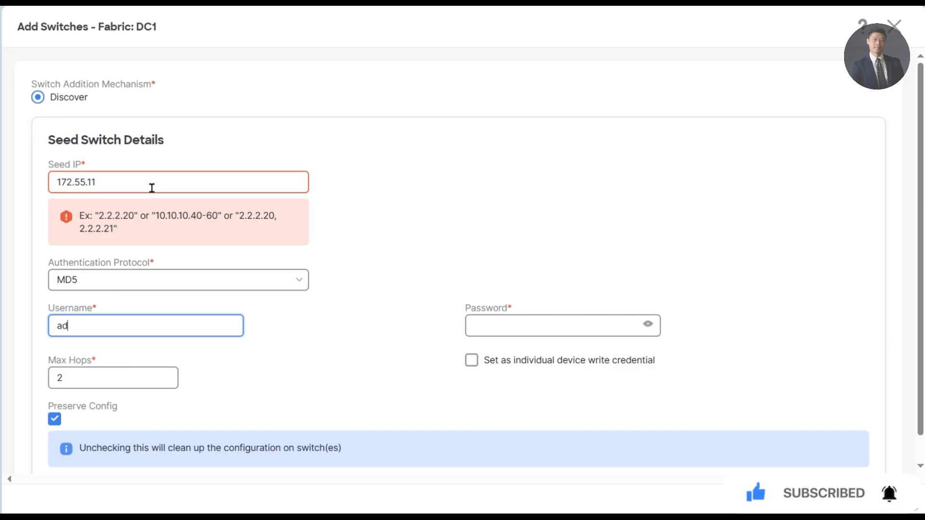
pyautogui.write('min')
pyautogui.press('Tab')
pyautogui.write('••••••')
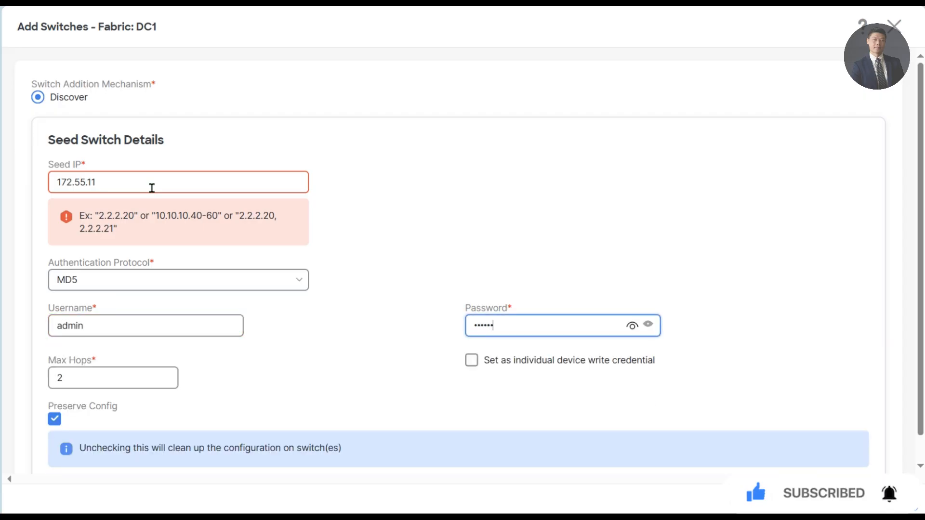
pyautogui.click(55, 420)
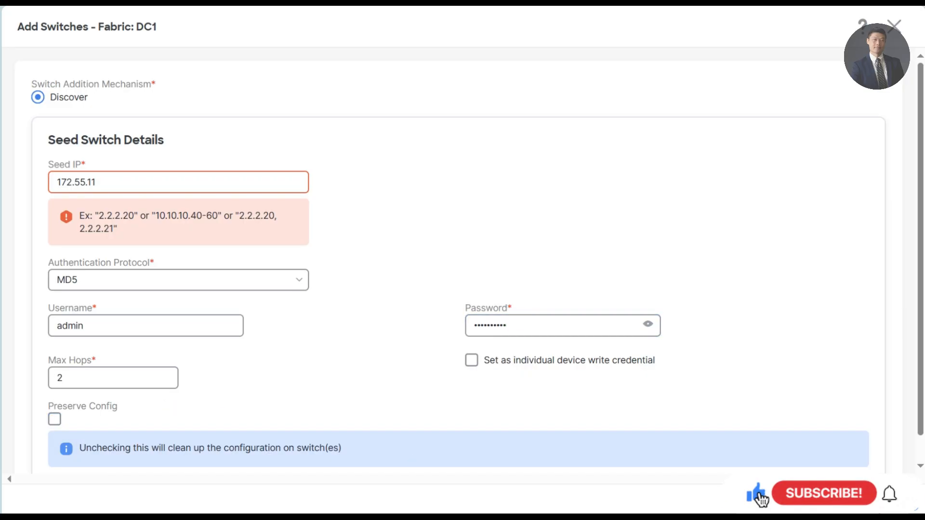
# - Correct the seed IP to 172.55.55.11 and discover switches, accepting the configuration-removal warning
pyautogui.click(87, 182)
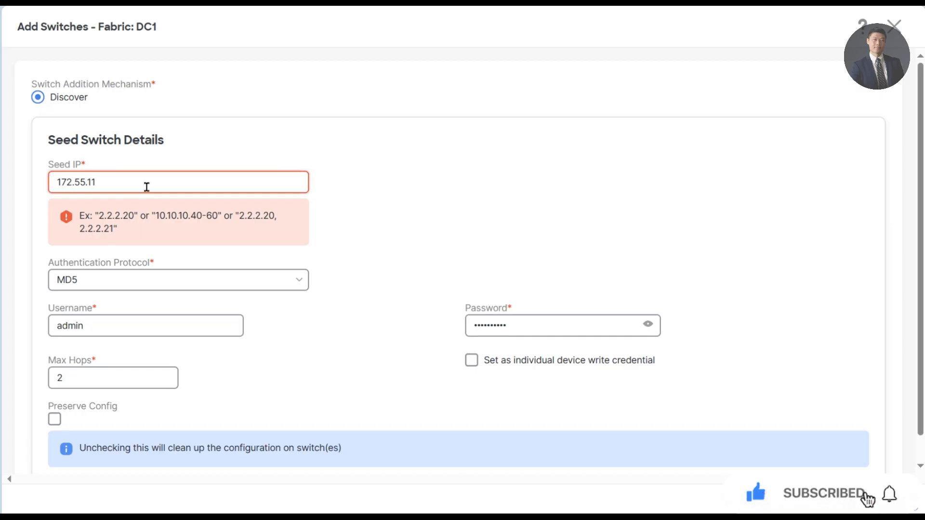
pyautogui.write('55')
pyautogui.press('BackSpace')
pyautogui.press('BackSpace')
pyautogui.press('BackSpace')
pyautogui.write('5')
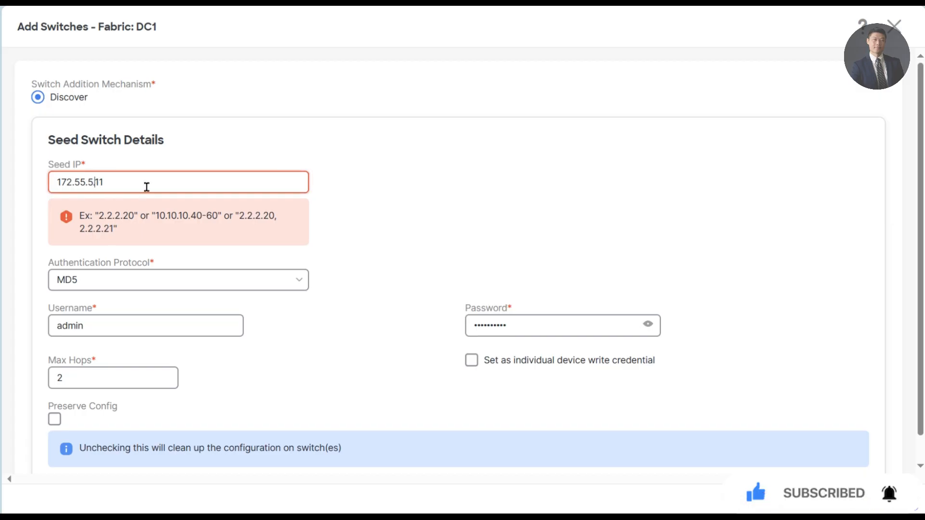
pyautogui.write('.')
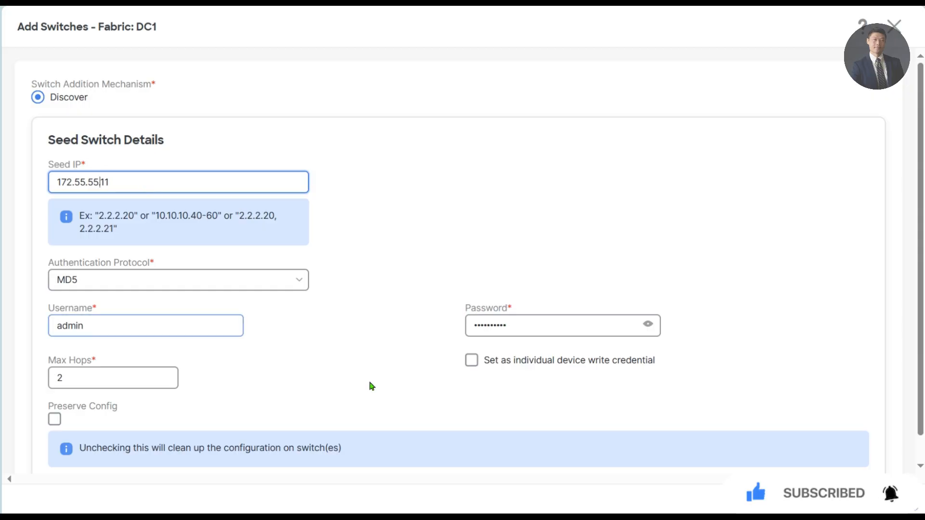
pyautogui.click(857, 495)
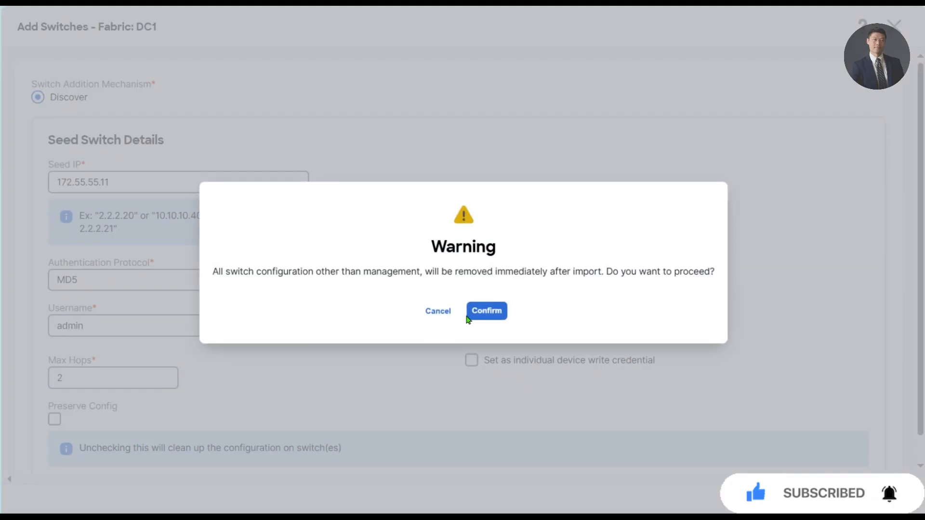
pyautogui.click(491, 314)
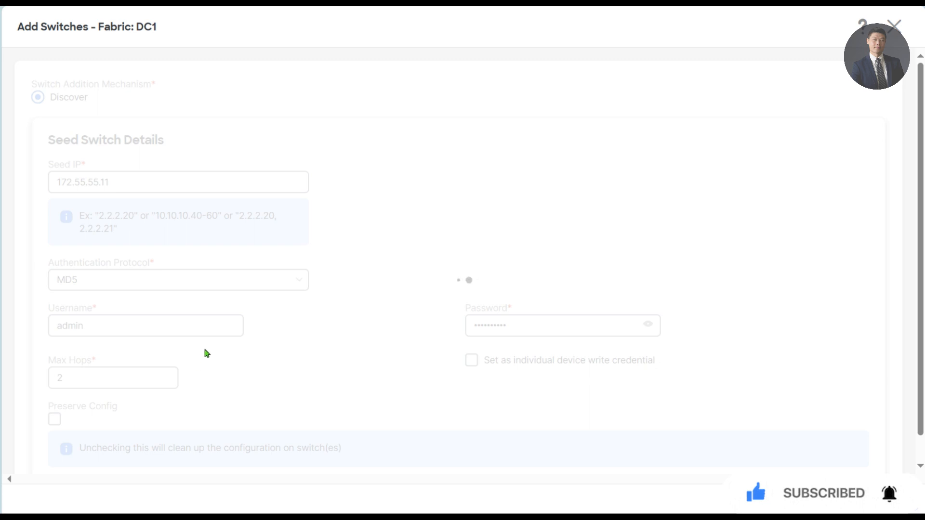
# - Scroll through the discovery results listing DC1-Leaf-1, DC1-Leaf2 and DC1-Spine-1
pyautogui.scroll(-2, 207, 353)
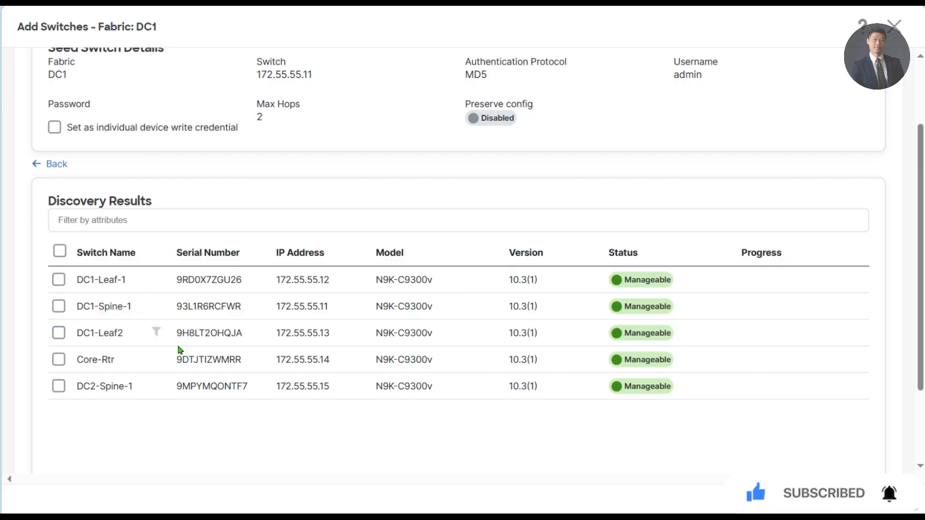
pyautogui.scroll(-2, 177, 343)
pyautogui.scroll(1, 177, 342)
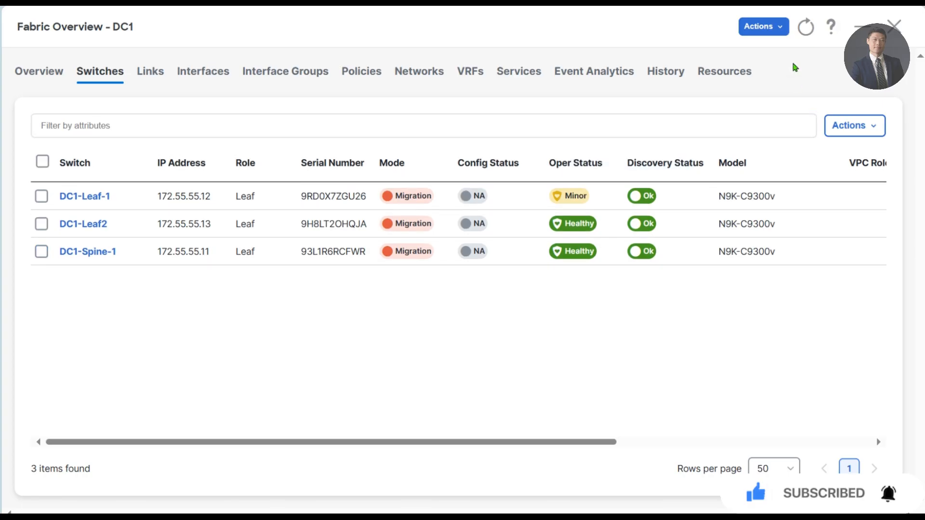
# - Refresh DC1's switch list and change DC1-Spine-1's role to Border Gateway Spine
pyautogui.click(803, 30)
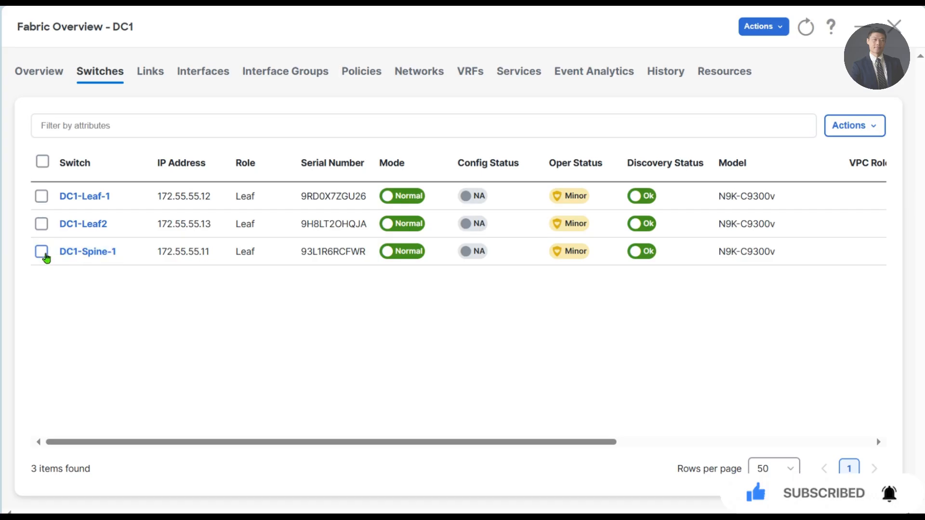
pyautogui.click(45, 255)
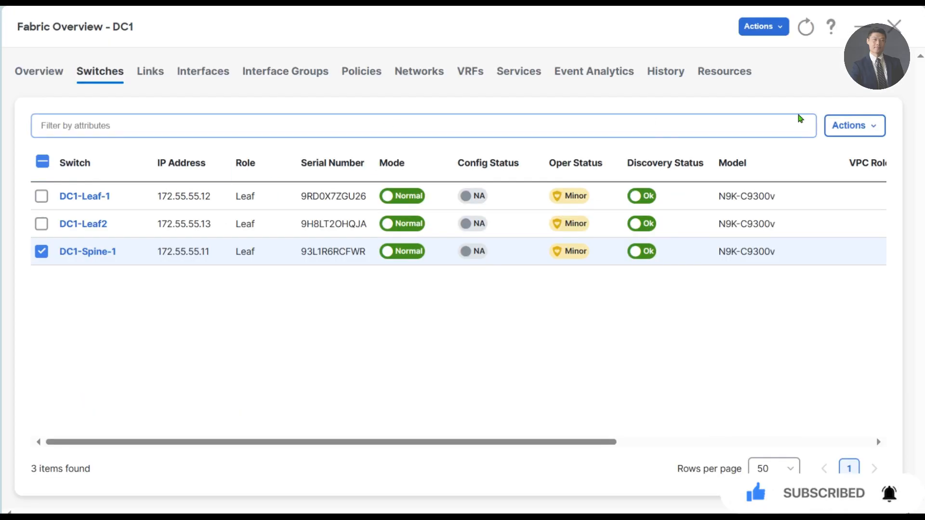
pyautogui.click(850, 126)
pyautogui.click(811, 245)
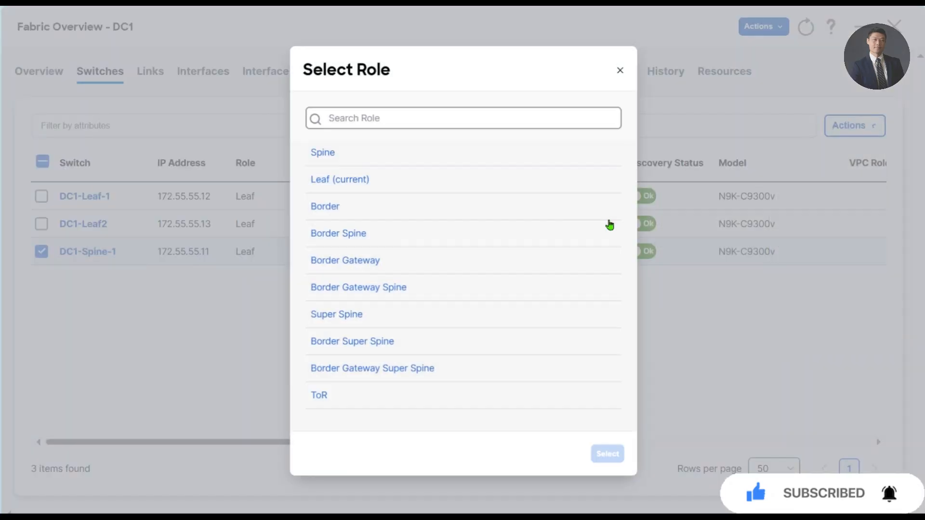
pyautogui.write('spine')
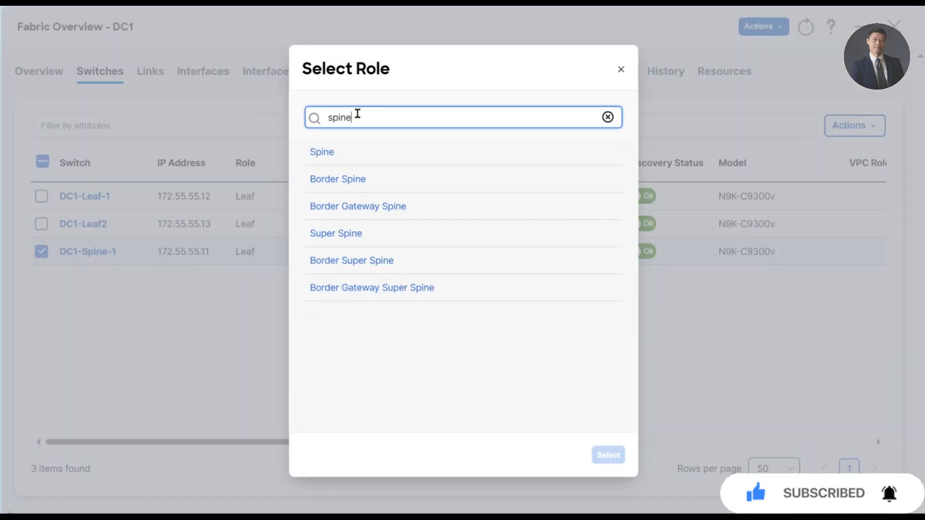
pyautogui.click(340, 208)
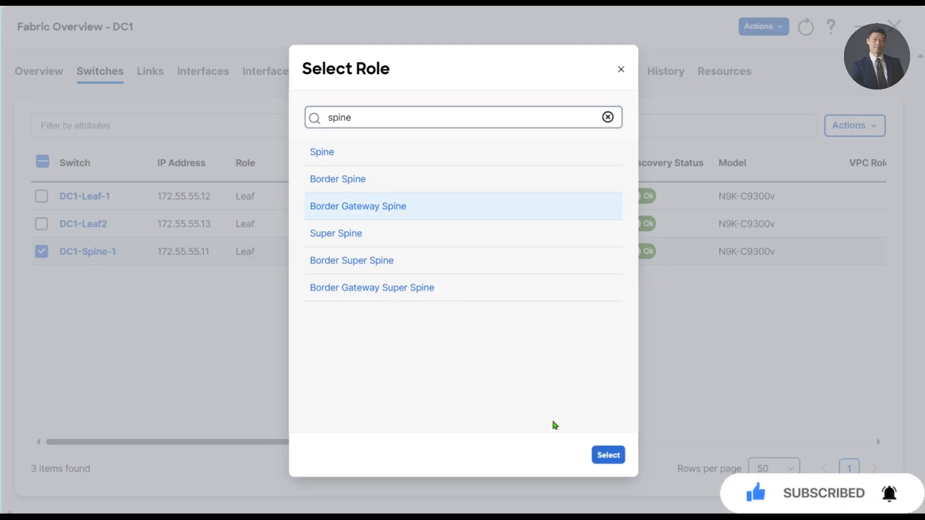
pyautogui.click(607, 455)
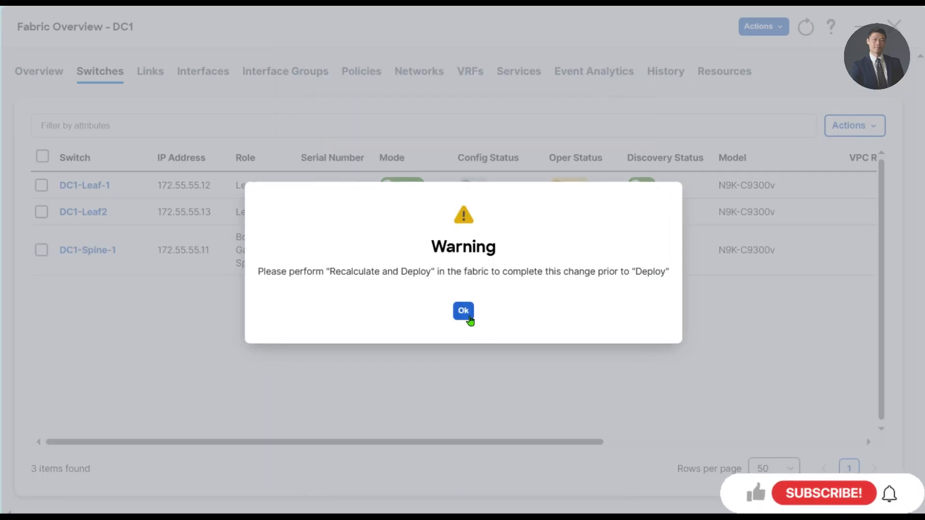
pyautogui.click(465, 313)
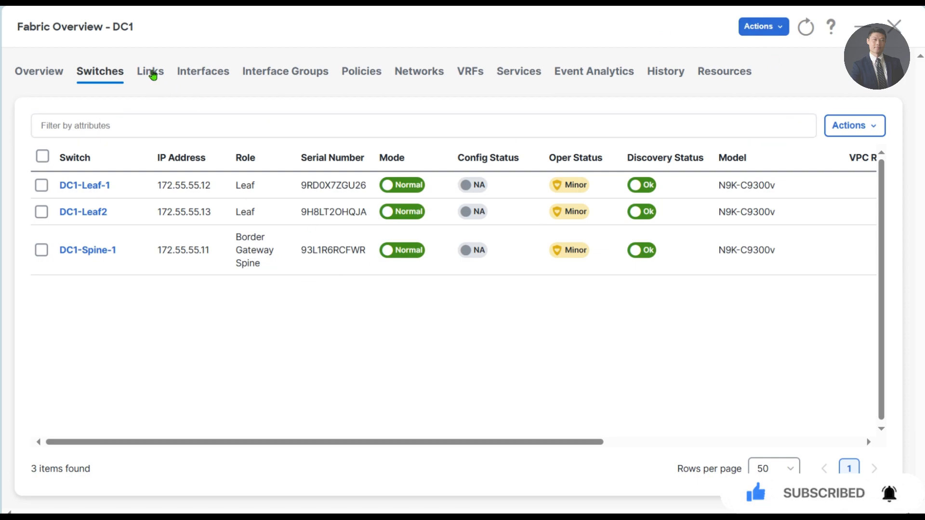
pyautogui.click(193, 76)
# - Filter DC1's interfaces to those containing 'mgmt' and select all three mgmt0 interfaces
pyautogui.click(160, 125)
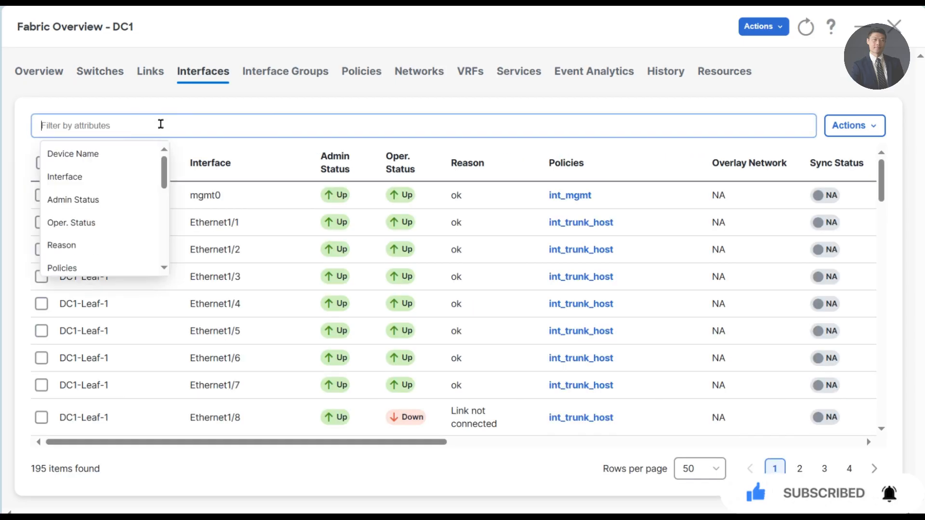
pyautogui.click(103, 176)
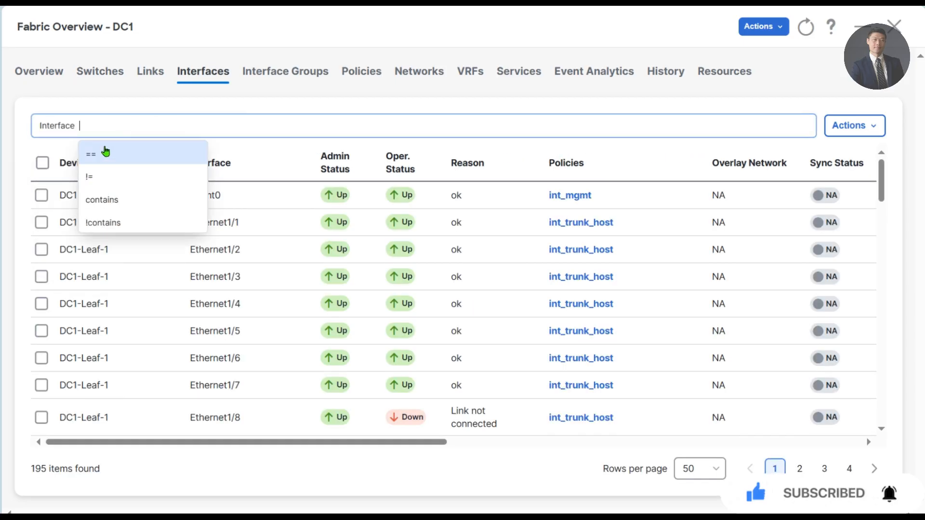
pyautogui.click(118, 199)
pyautogui.write('mgmt')
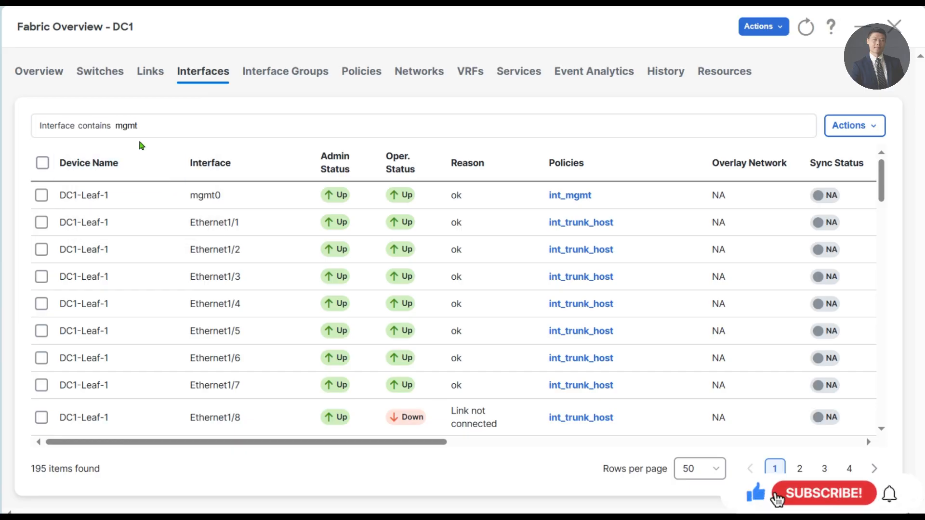
pyautogui.press('Return')
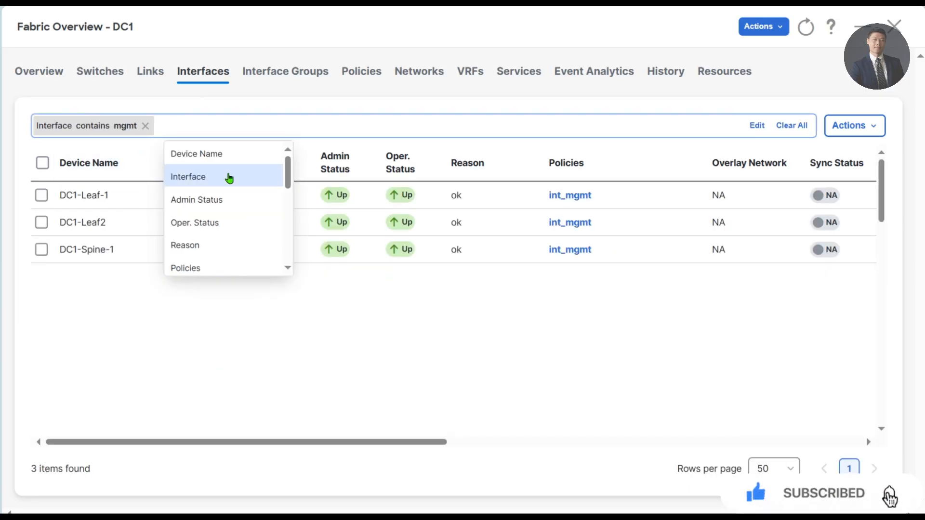
pyautogui.click(43, 163)
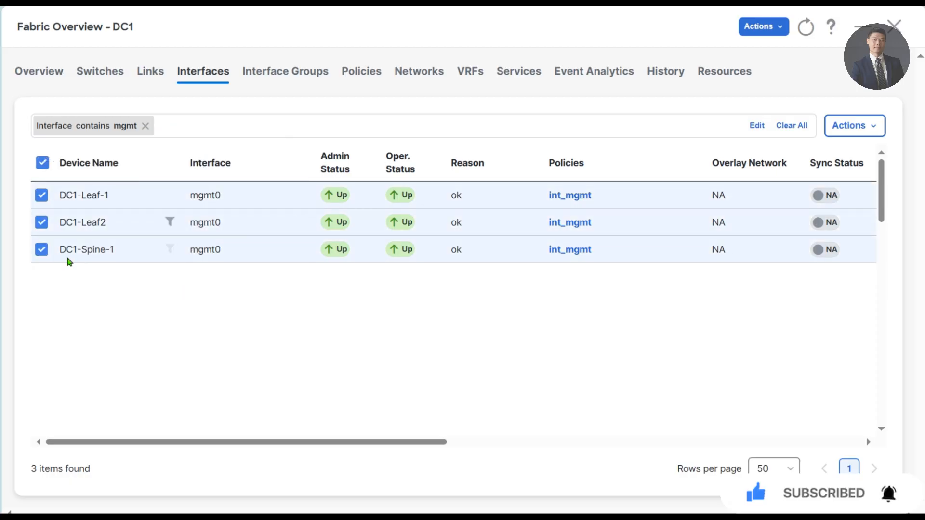
# - Edit the three mgmt0 interfaces, stepping through each switch, and save to preview deployment
pyautogui.click(874, 137)
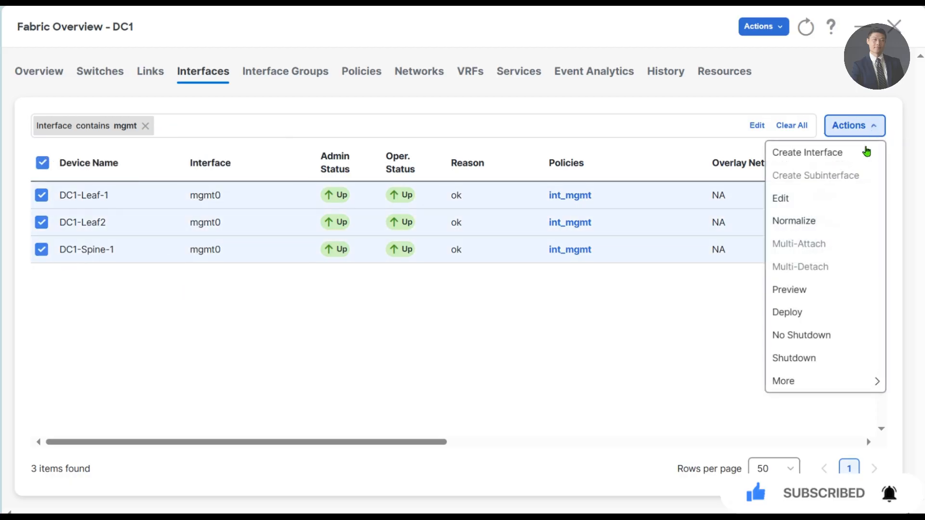
pyautogui.click(818, 200)
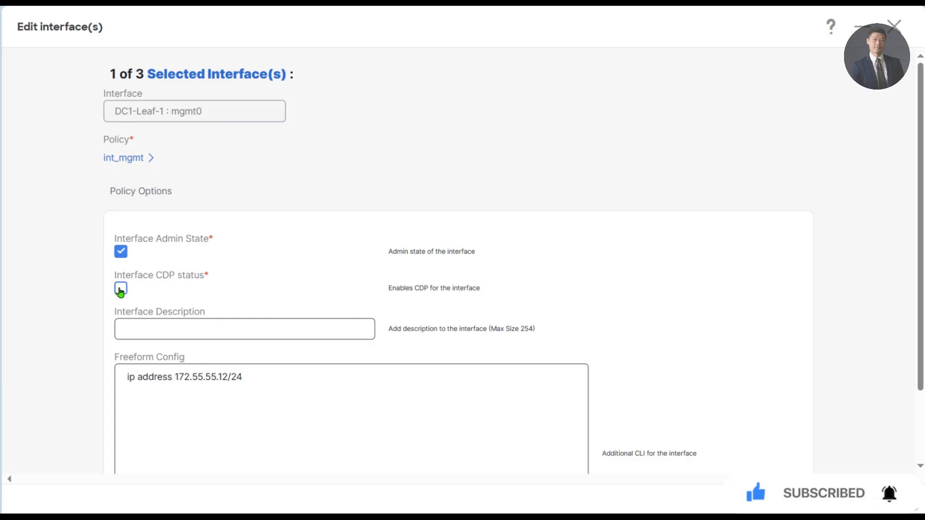
pyautogui.click(892, 497)
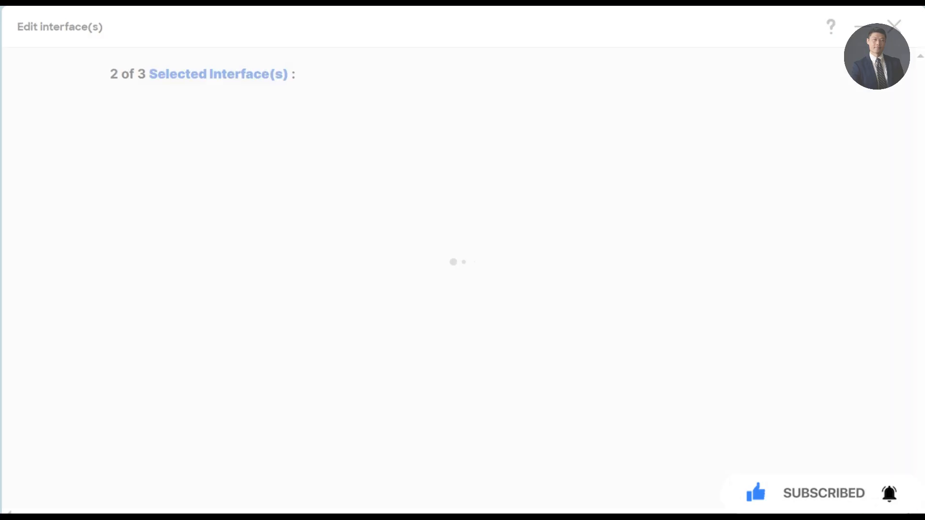
pyautogui.click(759, 497)
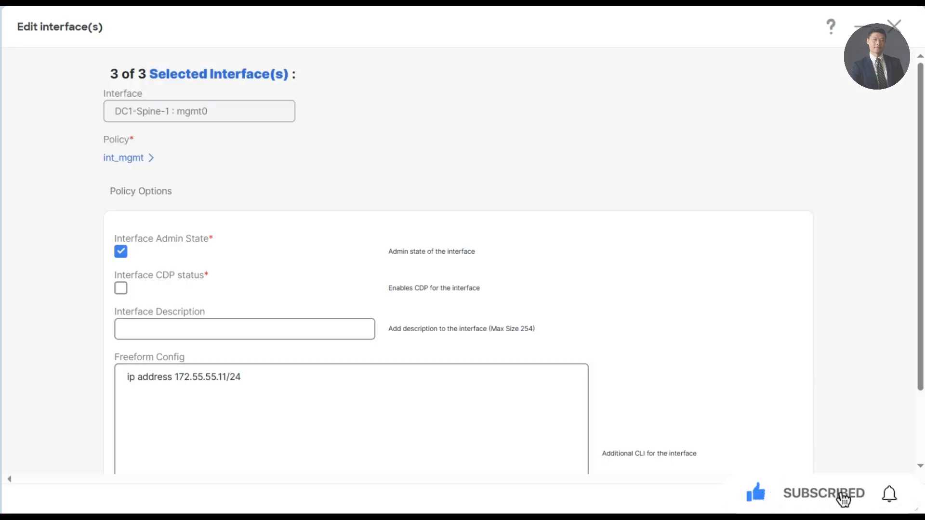
pyautogui.click(895, 505)
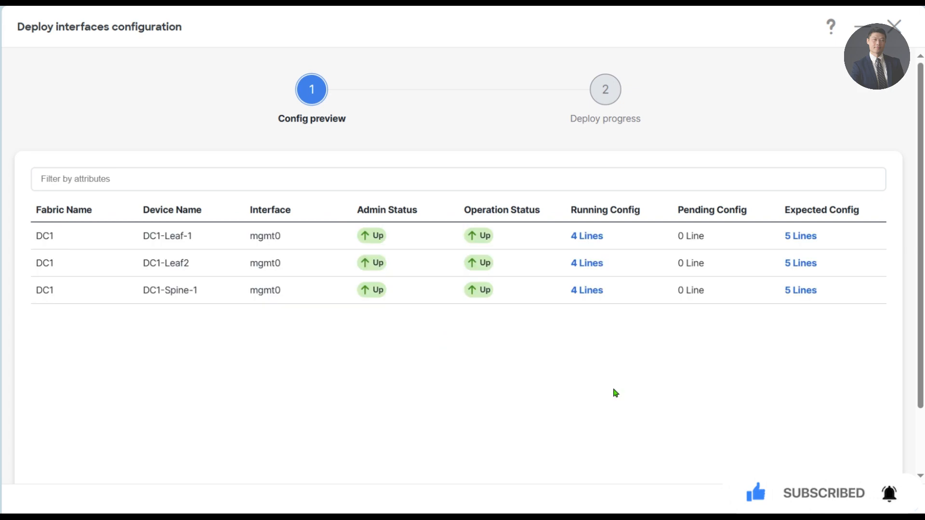
# - Review DC1-Leaf-1's 5-line expected mgmt0 config in the deploy preview
pyautogui.click(801, 238)
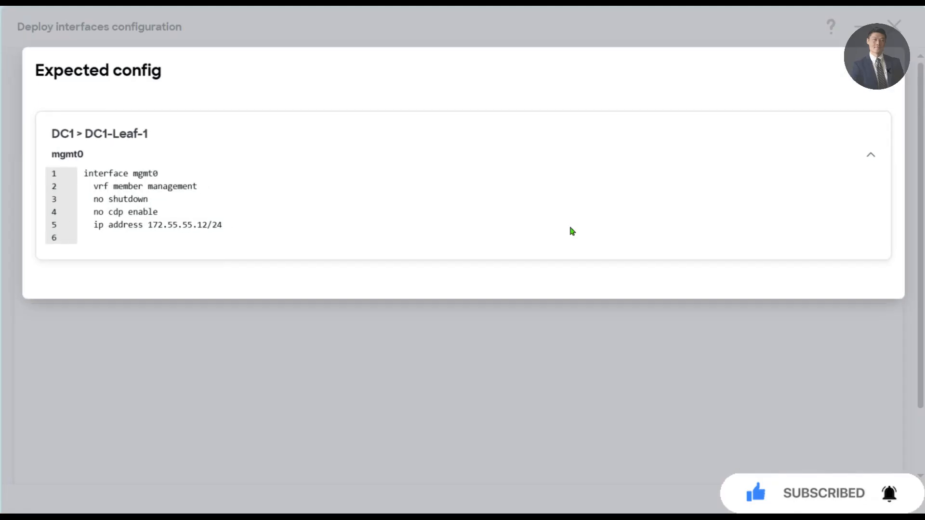
pyautogui.hotkey('ctrl', 'a')
pyautogui.click(398, 223)
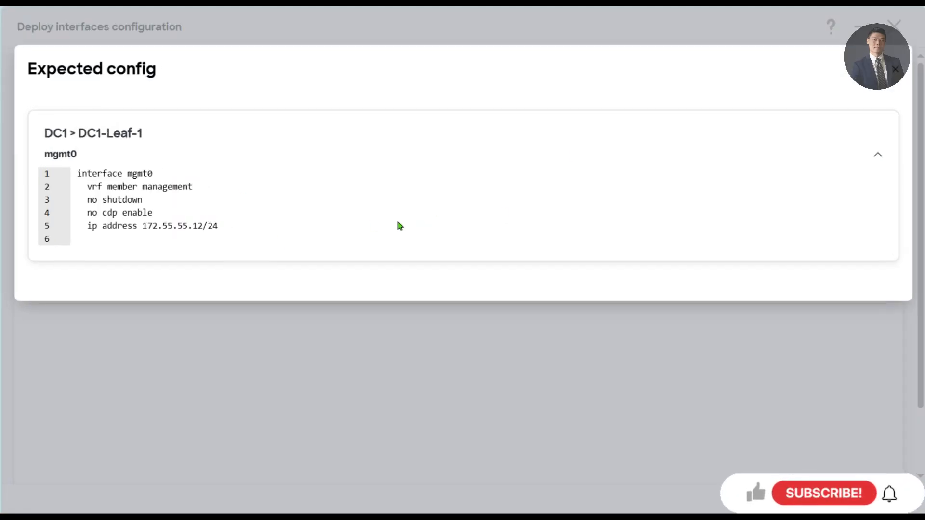
pyautogui.click(895, 69)
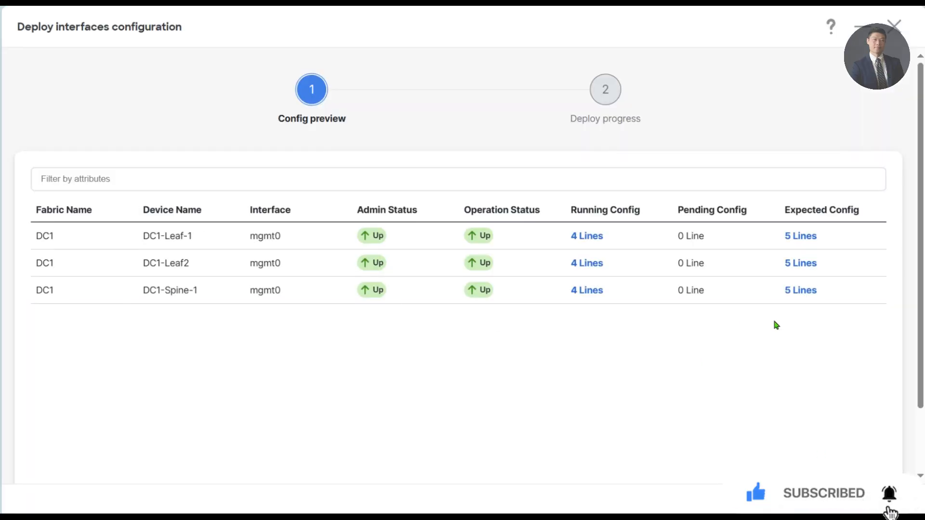
pyautogui.scroll(-2, 773, 317)
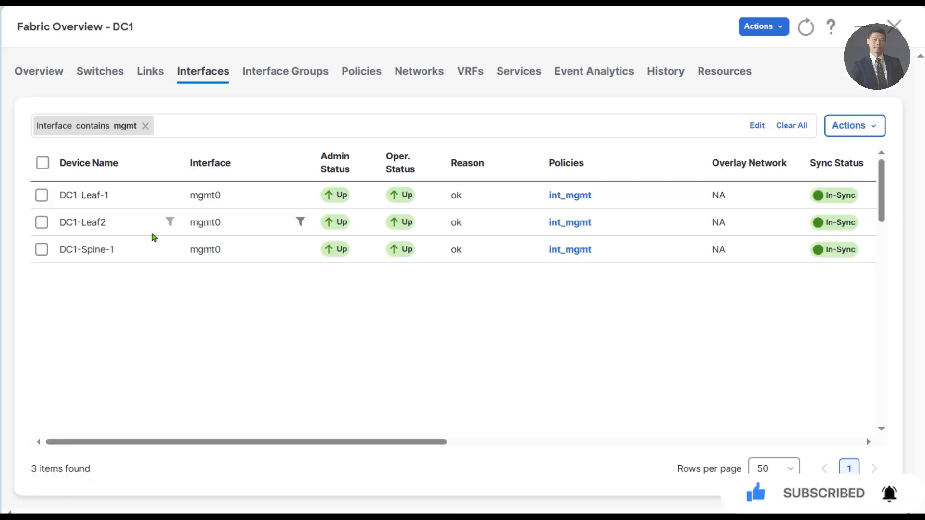
# - Return to the DC1 switch list and confirm DC1-Spine-1 shows the Border Gateway Spine role
pyautogui.click(118, 75)
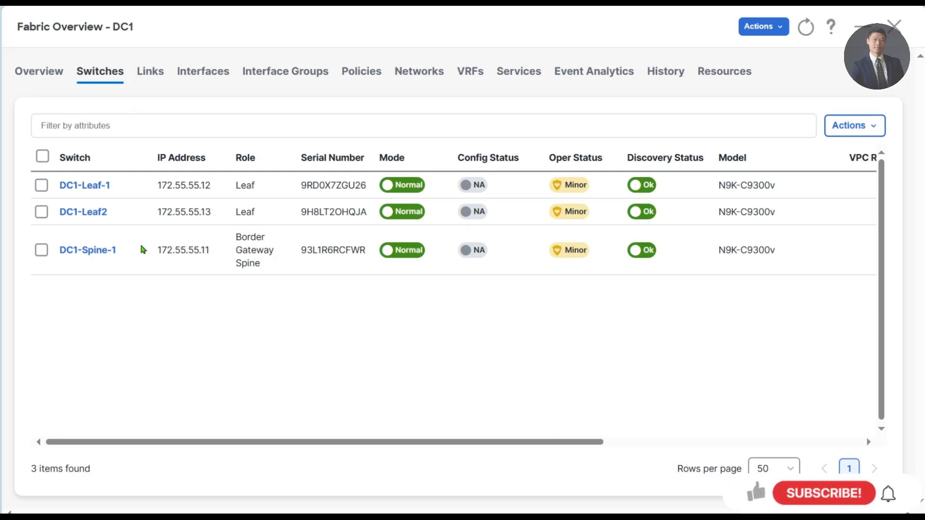
pyautogui.moveTo(236, 233); pyautogui.dragTo(262, 268)
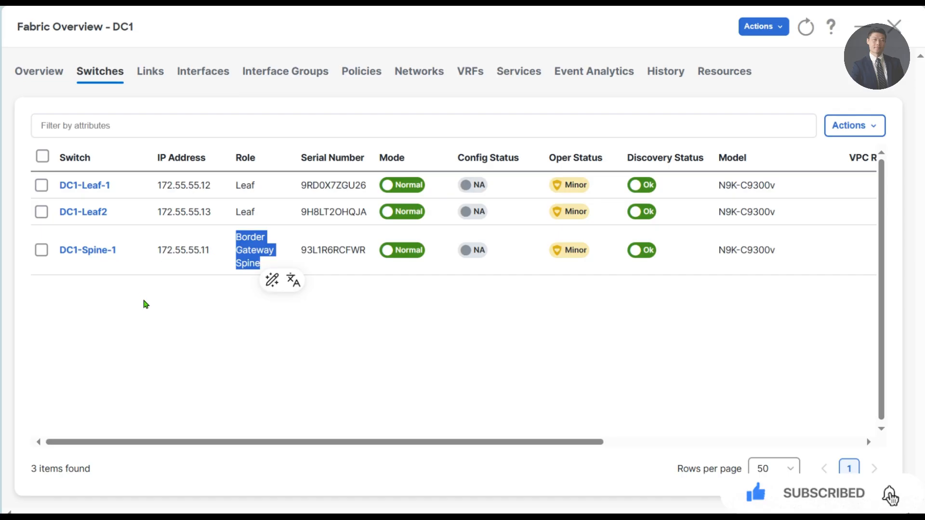
pyautogui.click(250, 250)
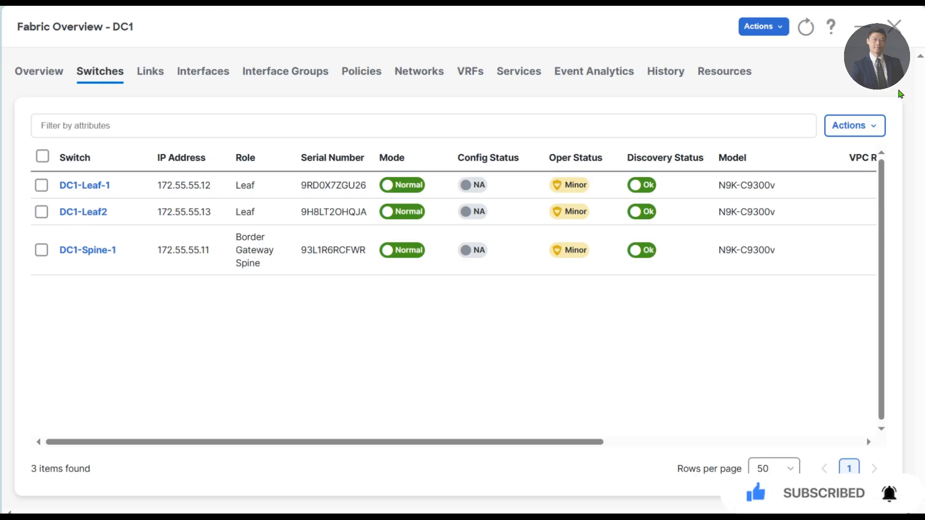
pyautogui.click(764, 26)
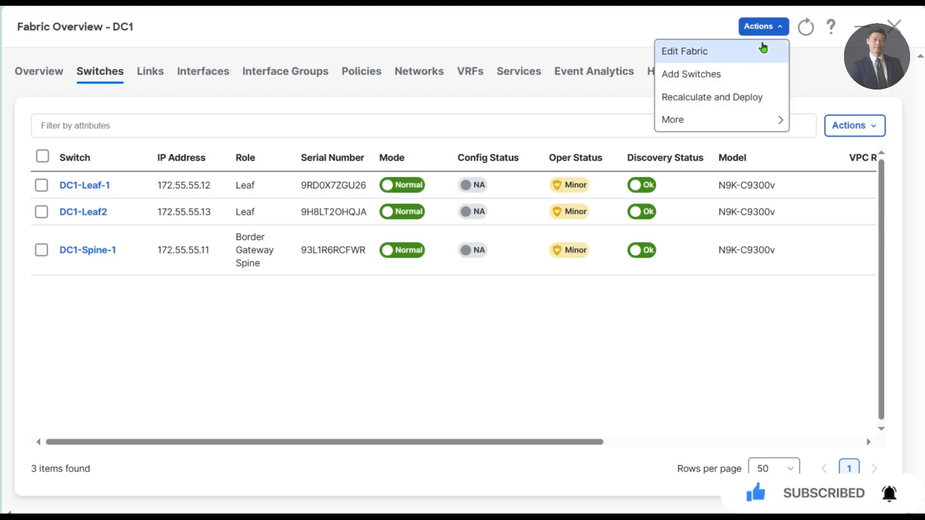
# - Recalculate DC1 to preview pending config: 505 lines per leaf, 336 for DC1-Spine-1
pyautogui.click(704, 99)
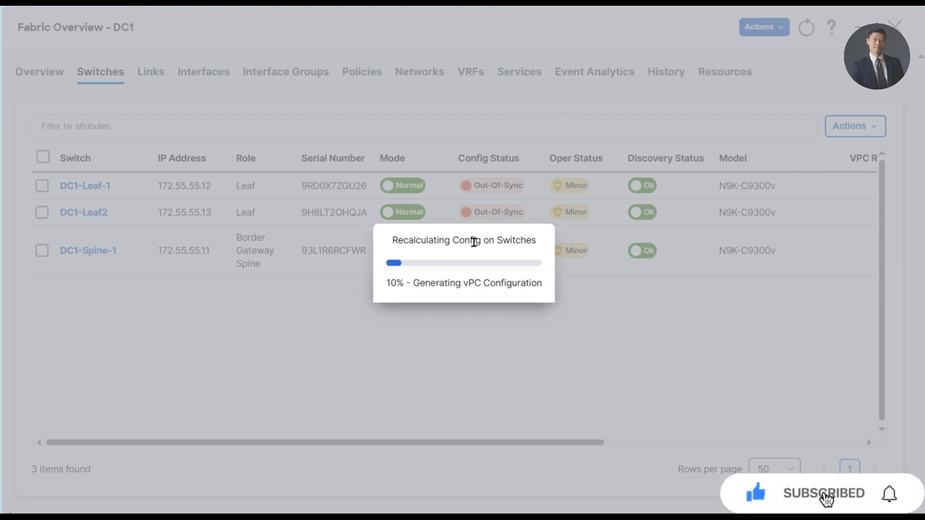
pyautogui.moveTo(408, 242); pyautogui.dragTo(537, 242)
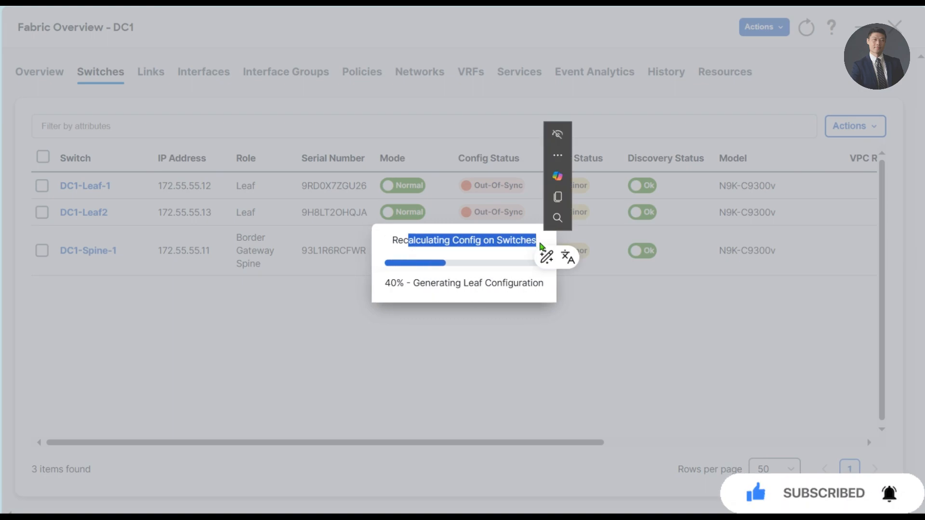
pyautogui.click(470, 258)
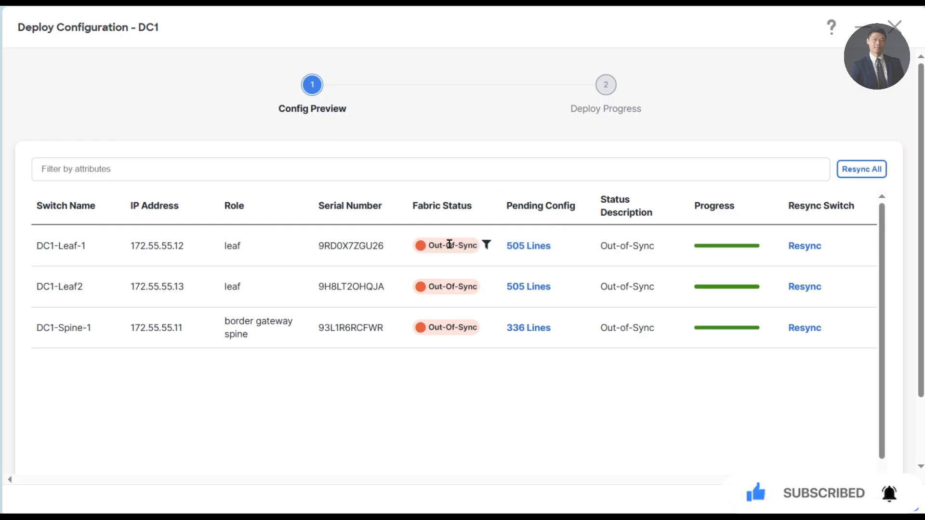
# - Deploy the pending configuration to all three DC1 switches, then close the DC1 fabric overview
pyautogui.click(888, 500)
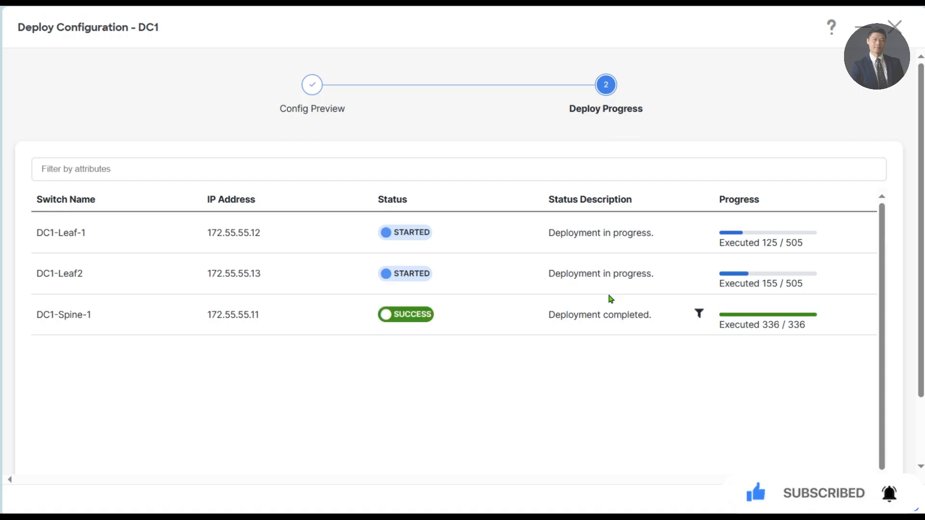
pyautogui.click(895, 500)
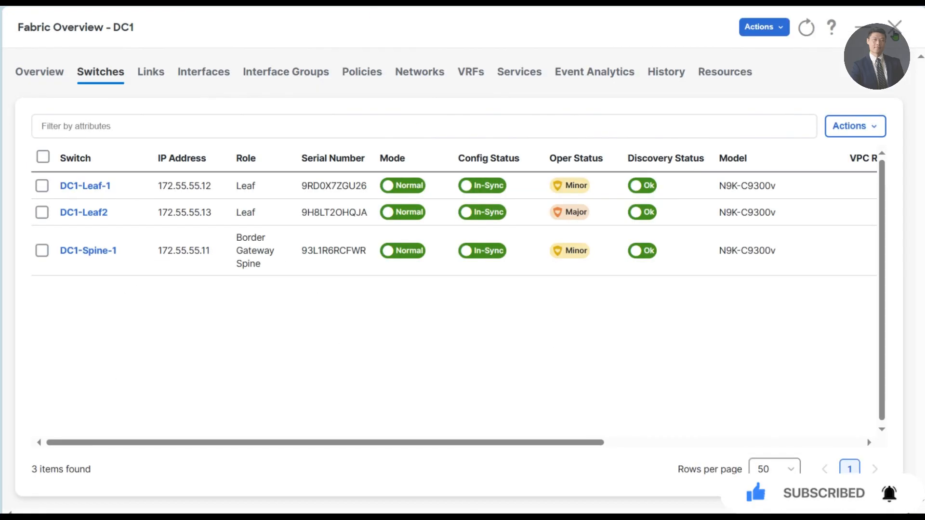
pyautogui.click(895, 28)
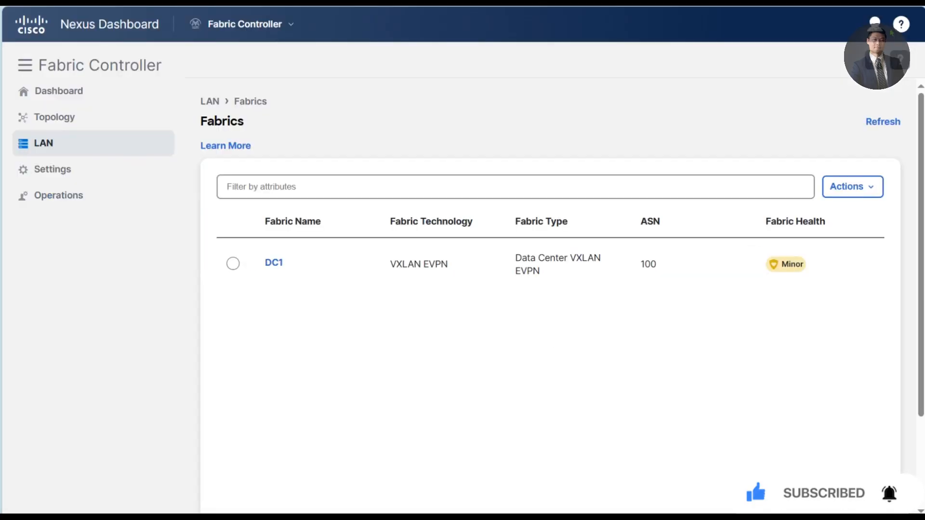
# - Start creating a new fabric named DC2
pyautogui.click(846, 188)
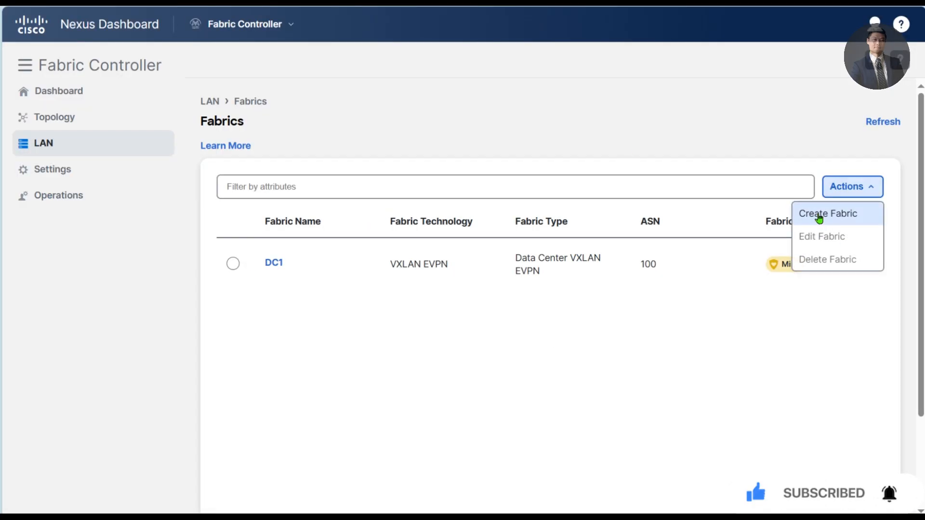
pyautogui.click(817, 212)
pyautogui.click(417, 187)
pyautogui.click(423, 187)
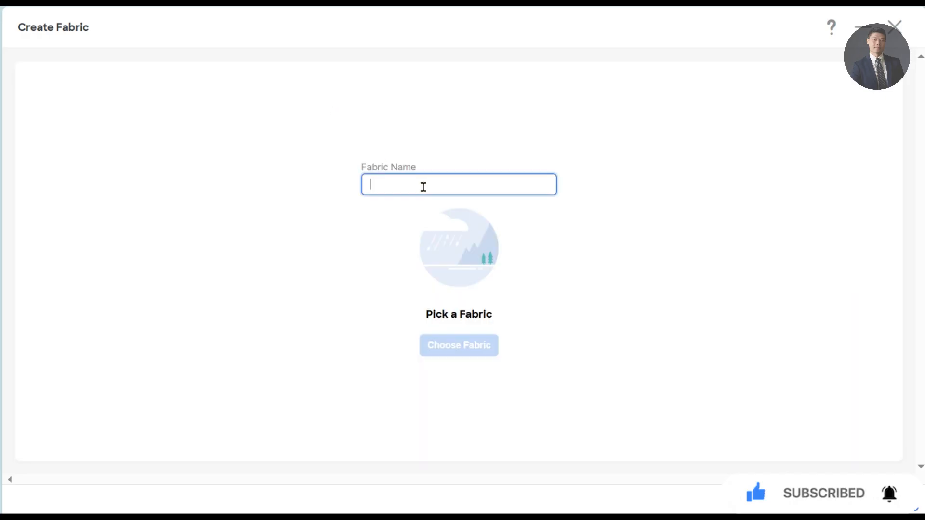
pyautogui.write('D2')
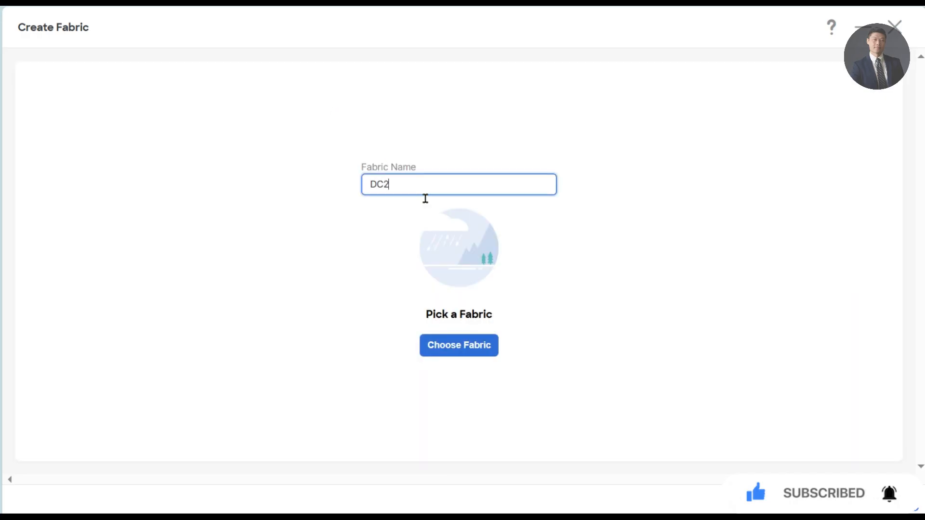
# - Make DC2 a Data Center VXLAN EVPN fabric and enter BGP ASN 200
pyautogui.click(469, 345)
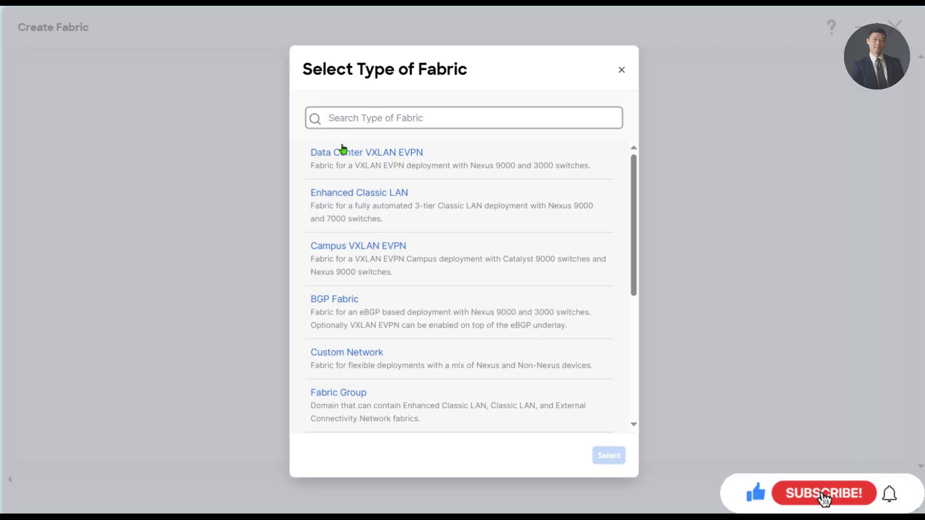
pyautogui.click(392, 155)
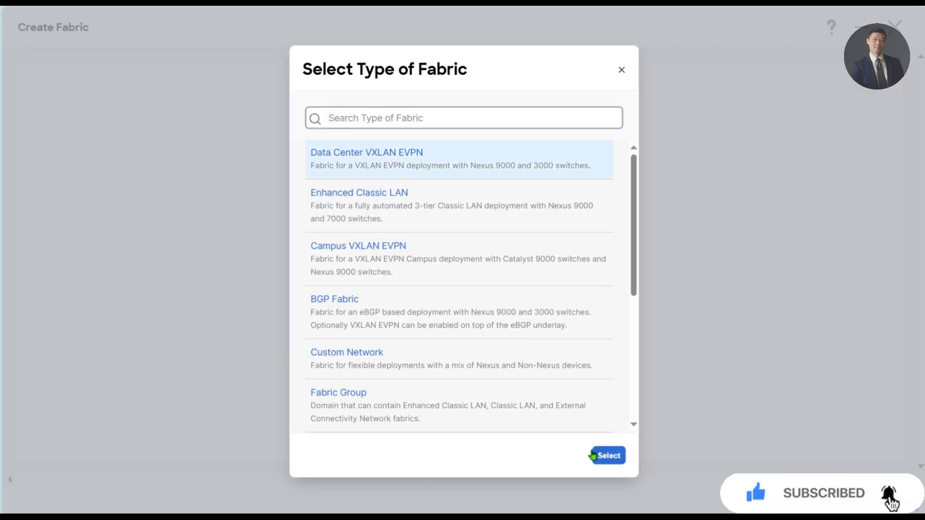
pyautogui.click(593, 455)
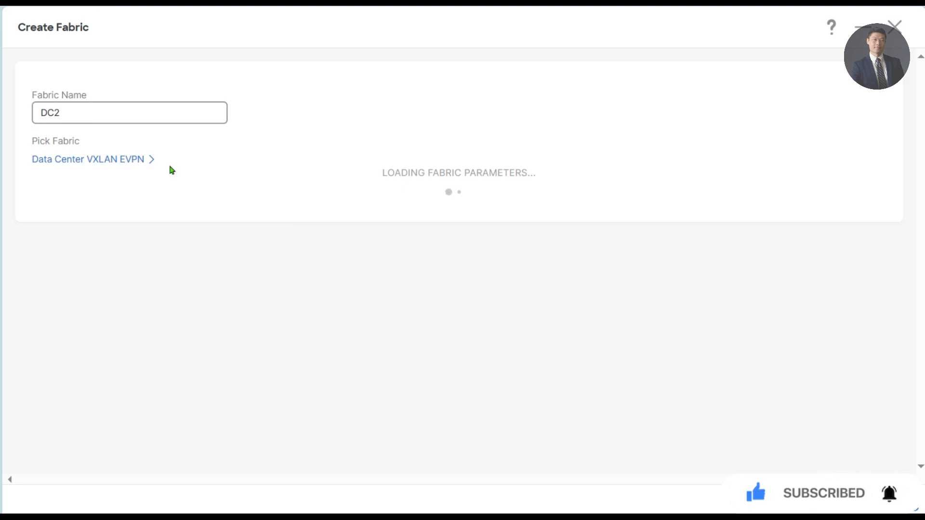
pyautogui.click(126, 248)
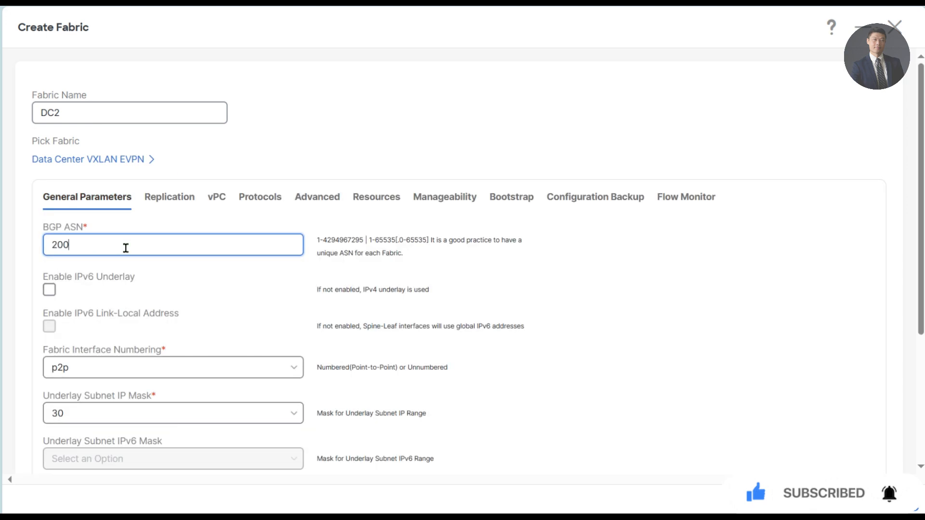
# - Set DC2's Underlay Subnet IP Mask to 31
pyautogui.click(71, 413)
pyautogui.click(72, 466)
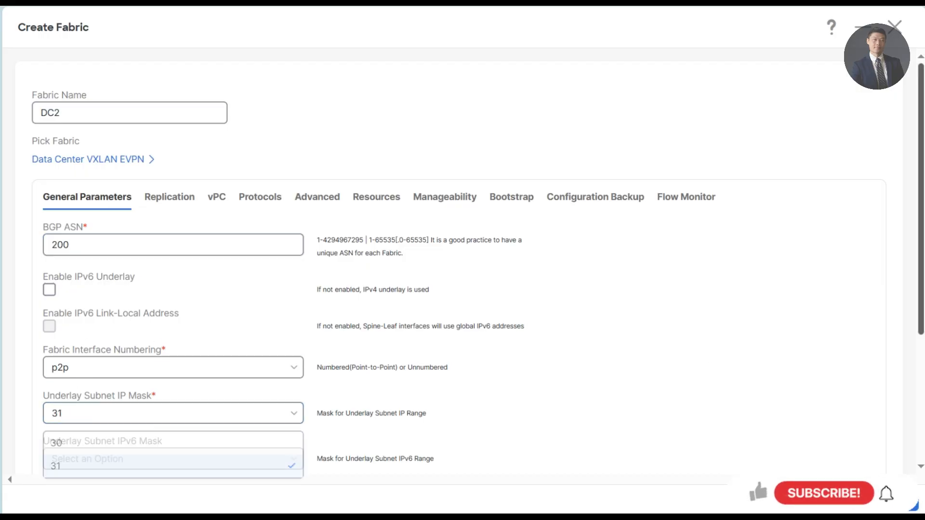
pyautogui.scroll(-2, 667, 326)
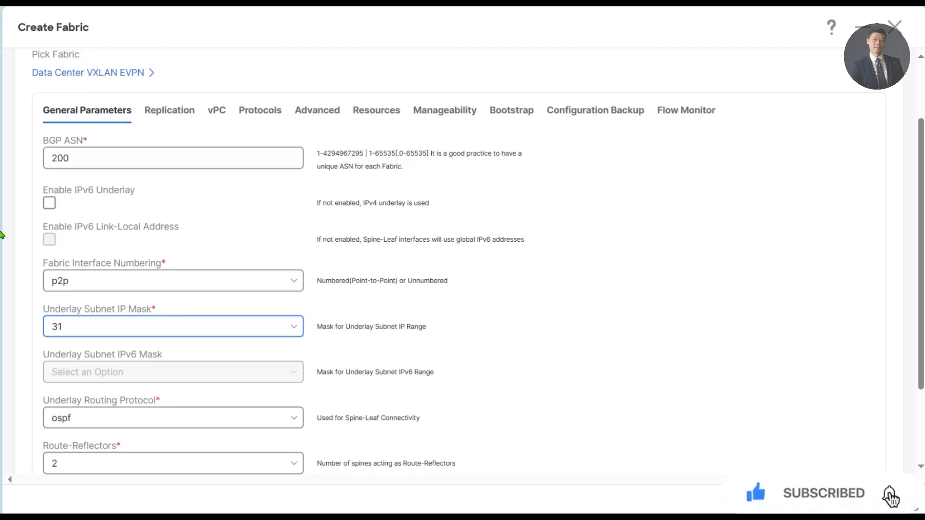
# - Change DC2's Underlay RP Loopback Id from 254 to 251 in the Replication settings
pyautogui.click(165, 114)
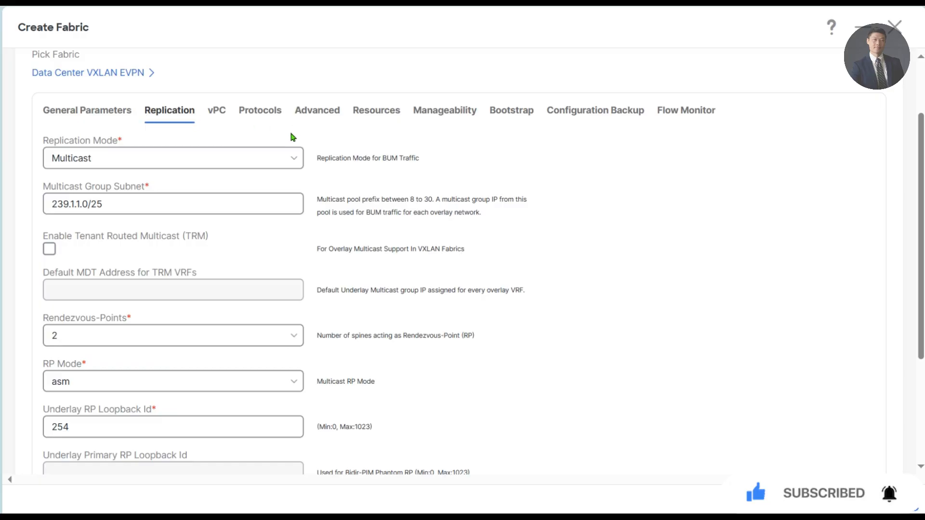
pyautogui.click(118, 423)
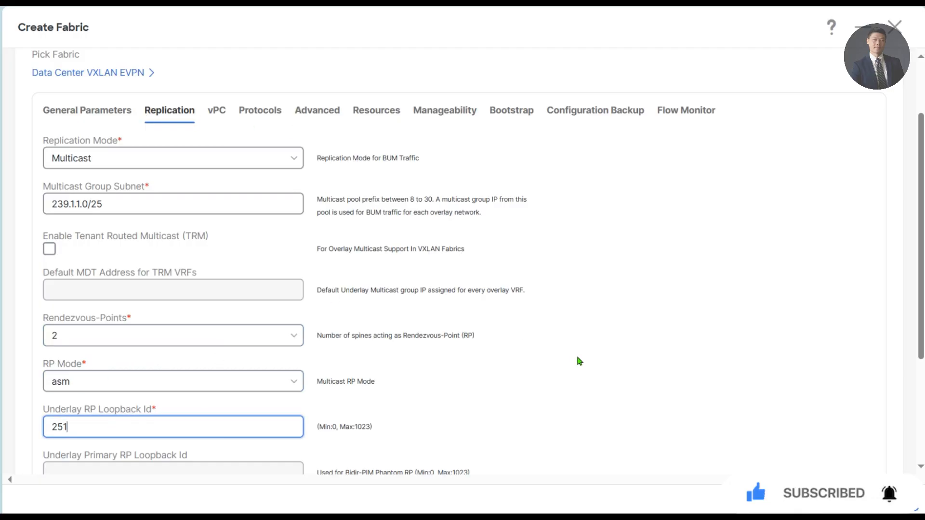
pyautogui.scroll(-3, 580, 362)
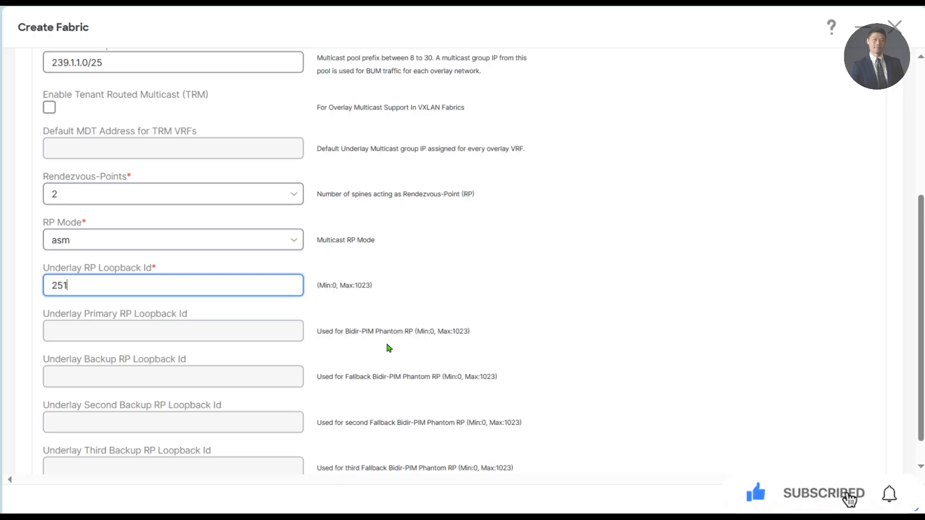
pyautogui.scroll(1, 389, 348)
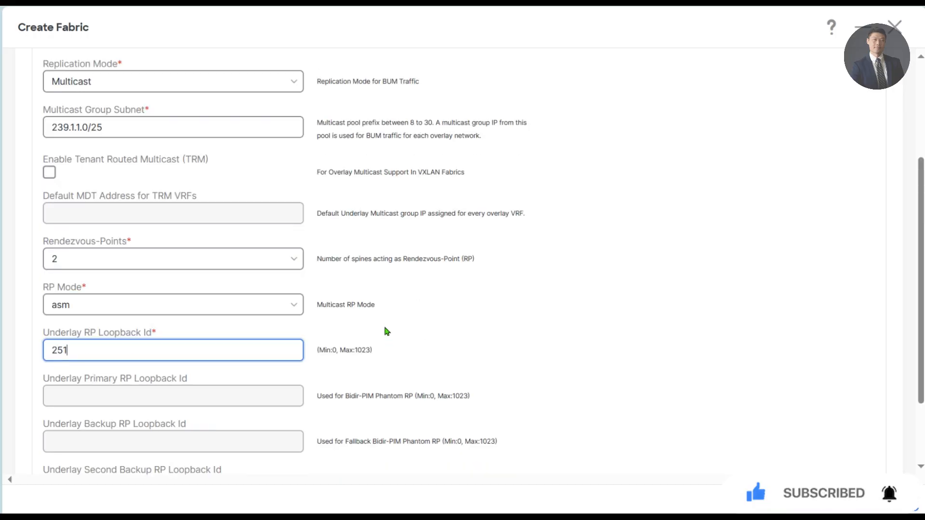
pyautogui.scroll(3, 183, 121)
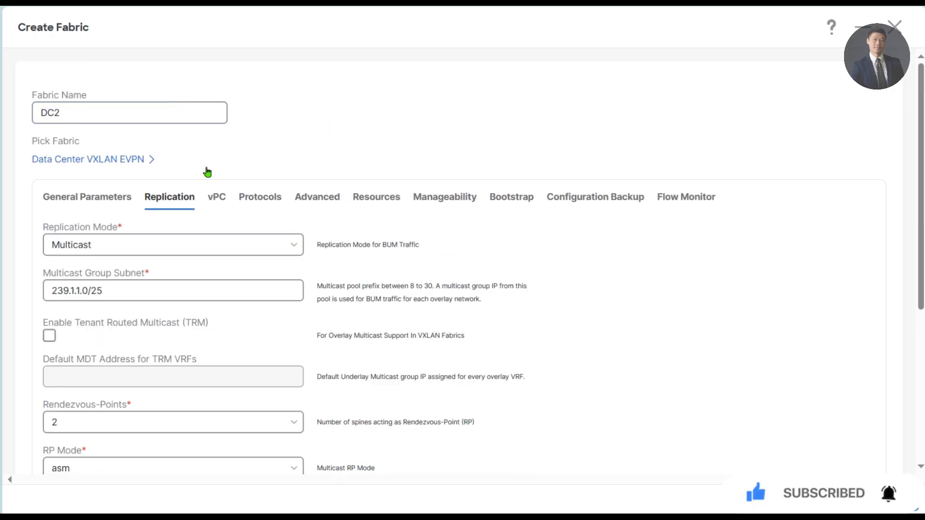
# - Find DC2's Greenfield Cleanup Option in the Advanced settings and set it to Enable
pyautogui.click(318, 202)
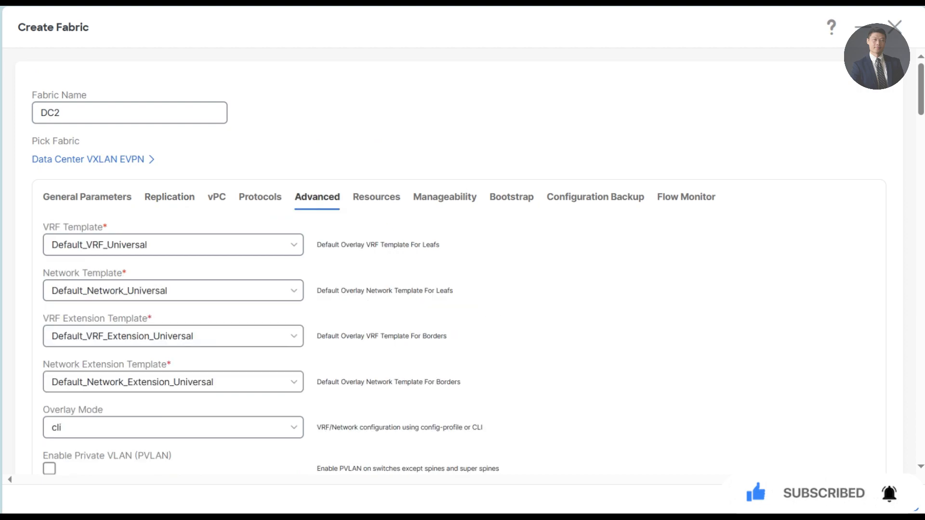
pyautogui.hotkey('ctrl', 'f')
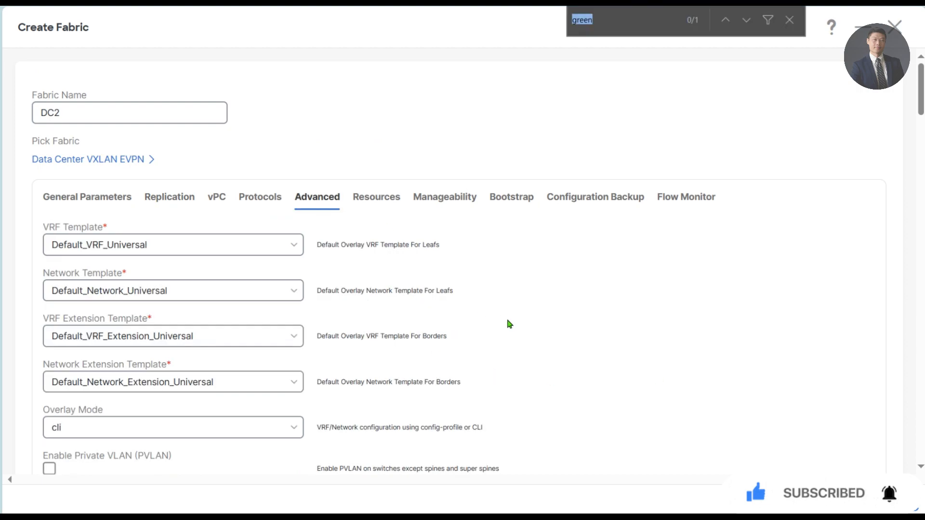
pyautogui.write('cleanup')
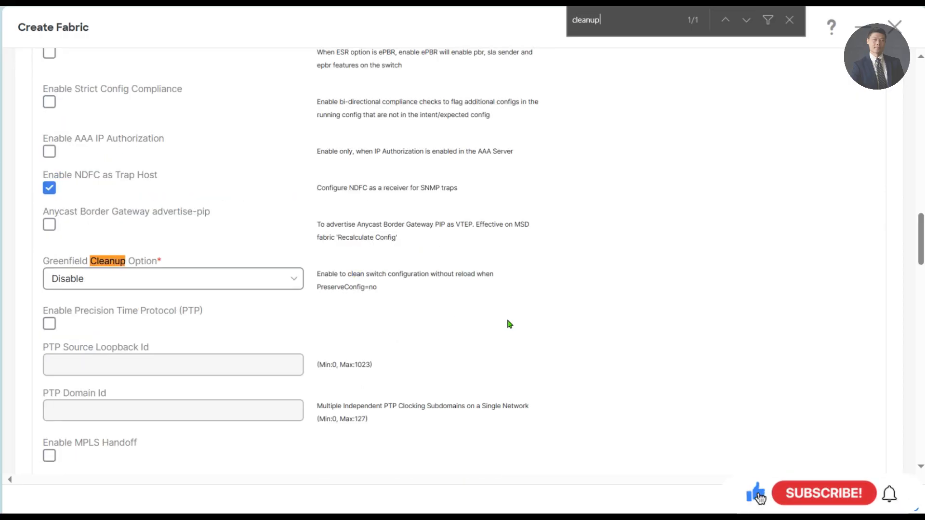
pyautogui.press('Escape')
pyautogui.click(163, 284)
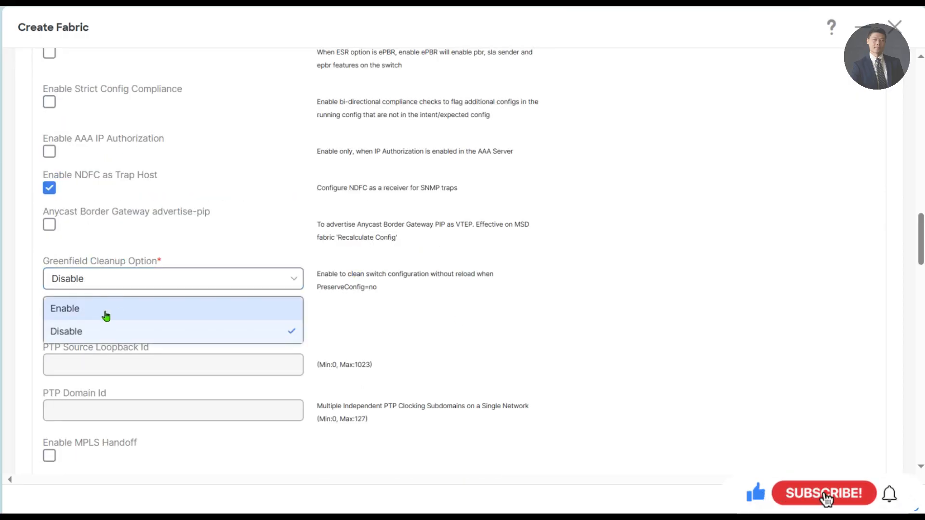
pyautogui.press('Return')
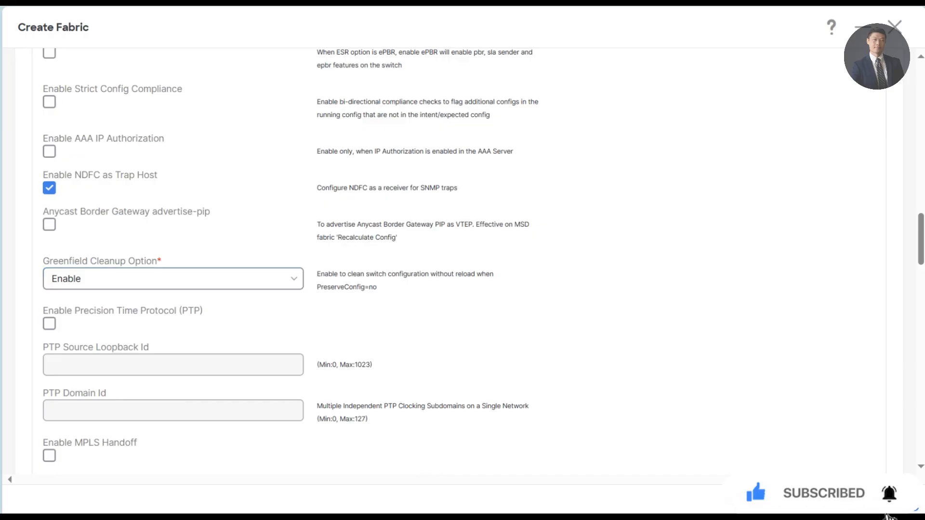
pyautogui.scroll(15, 337, 212)
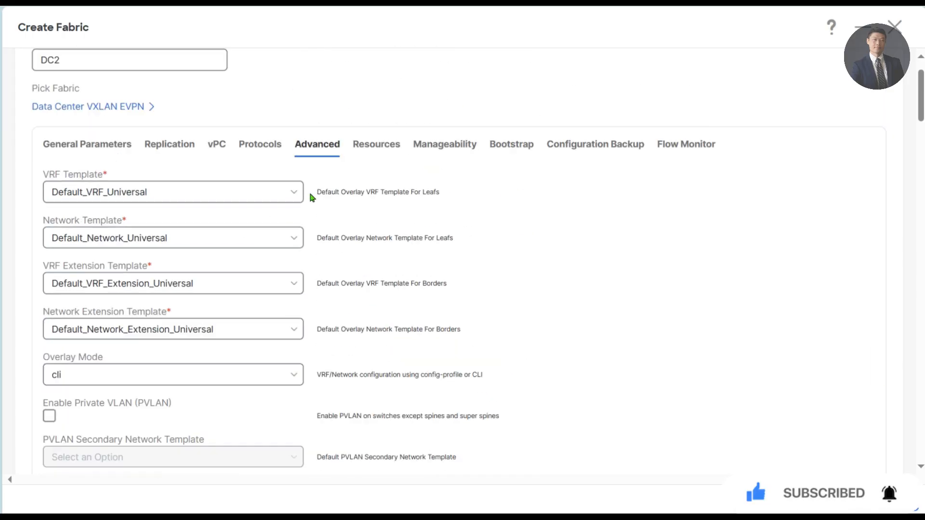
pyautogui.click(373, 198)
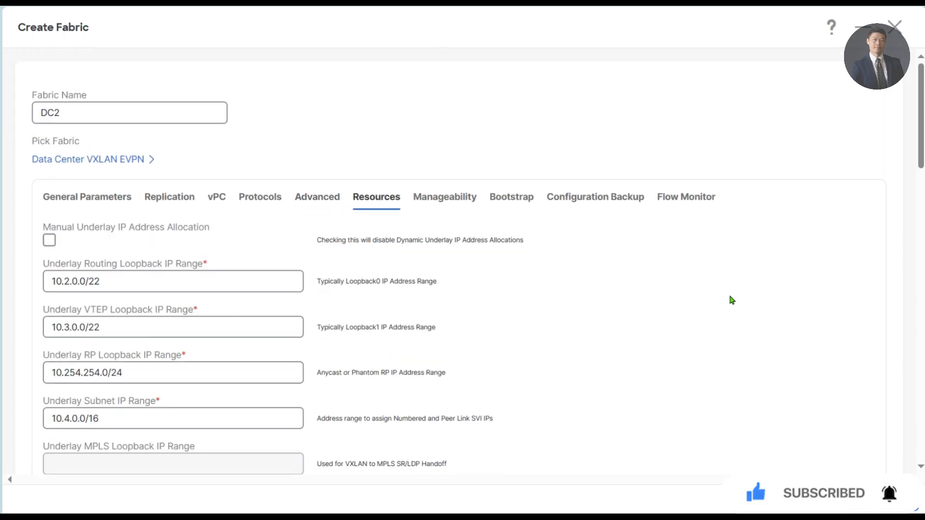
# - Set the routing loopback range to 10.22.0.0/24 and the VTEP loopback range to 10.222.0.0/24
pyautogui.click(63, 281)
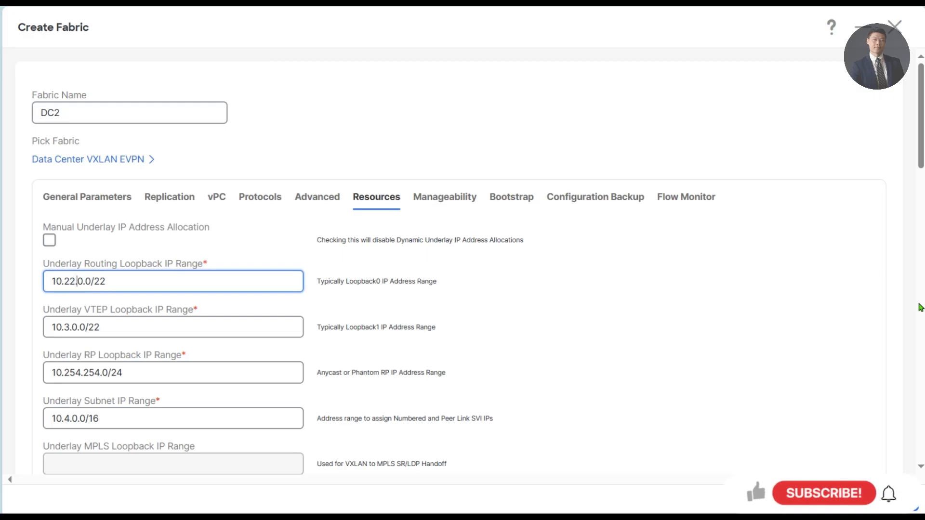
pyautogui.press('BackSpace')
pyautogui.write('4')
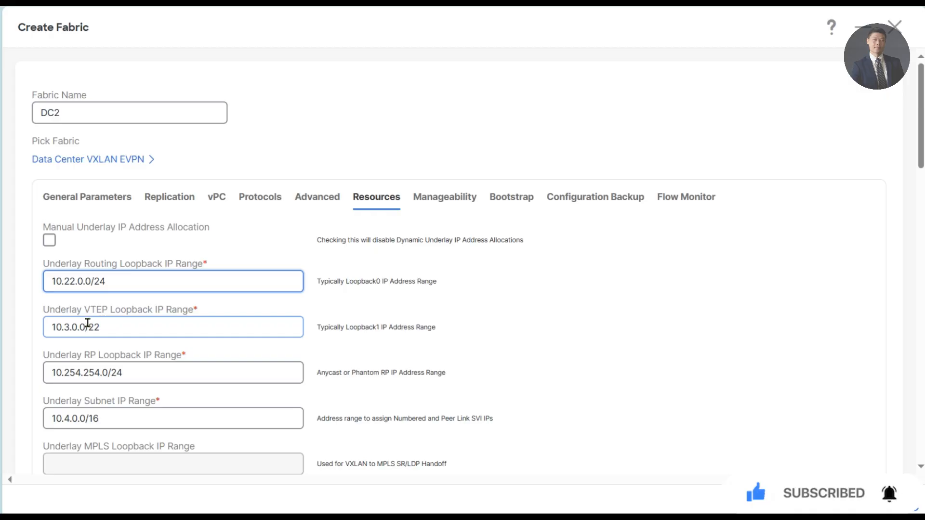
pyautogui.click(68, 328)
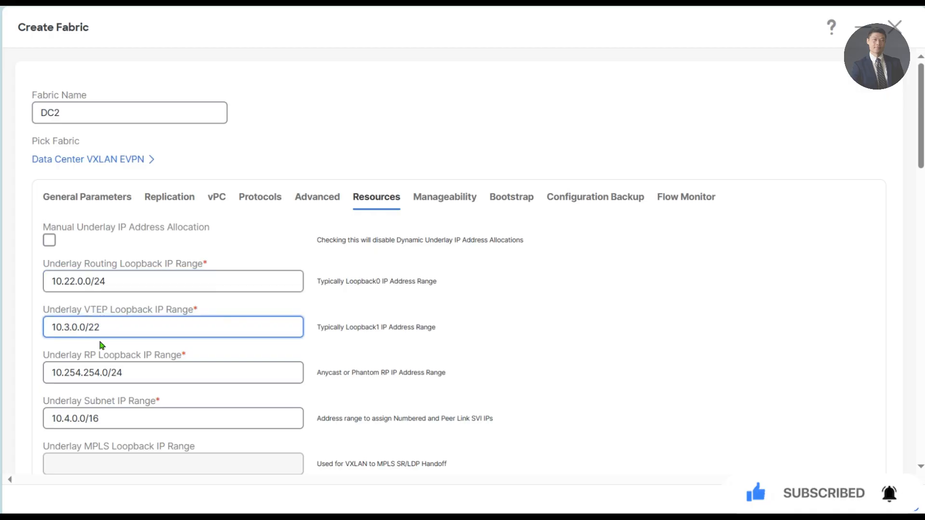
pyautogui.write('22')
pyautogui.write('4')
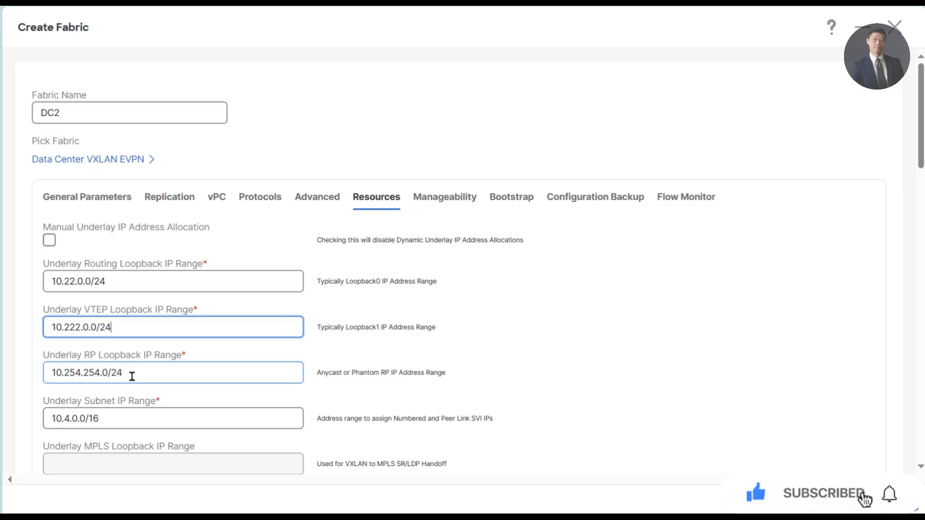
# - Set the RP loopback range to 10.252.252.0/24 and the underlay subnet range to 10.2.0.0/24
pyautogui.click(75, 374)
pyautogui.press('Delete')
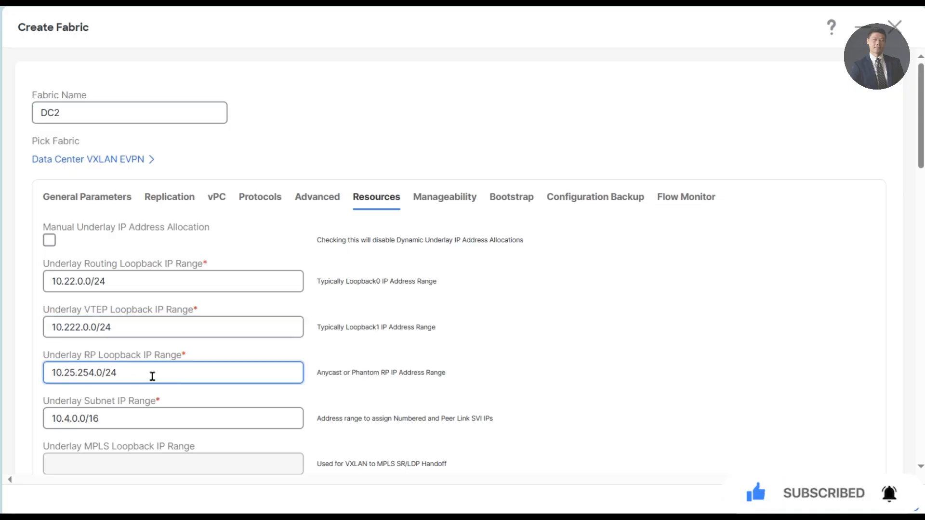
pyautogui.write('2')
pyautogui.press('Right')
pyautogui.press('Right')
pyautogui.press('Right')
pyautogui.press('Delete')
pyautogui.write('2')
pyautogui.scroll(-1, 186, 376)
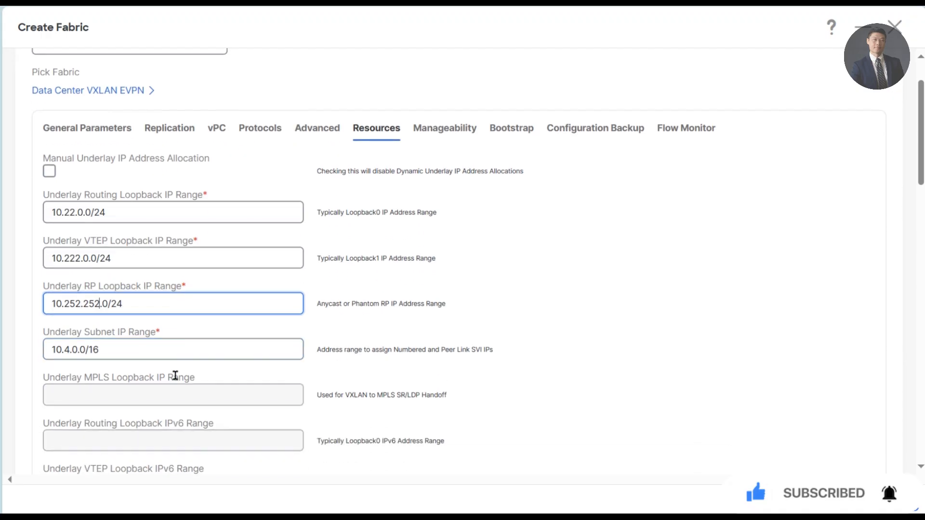
pyautogui.click(66, 347)
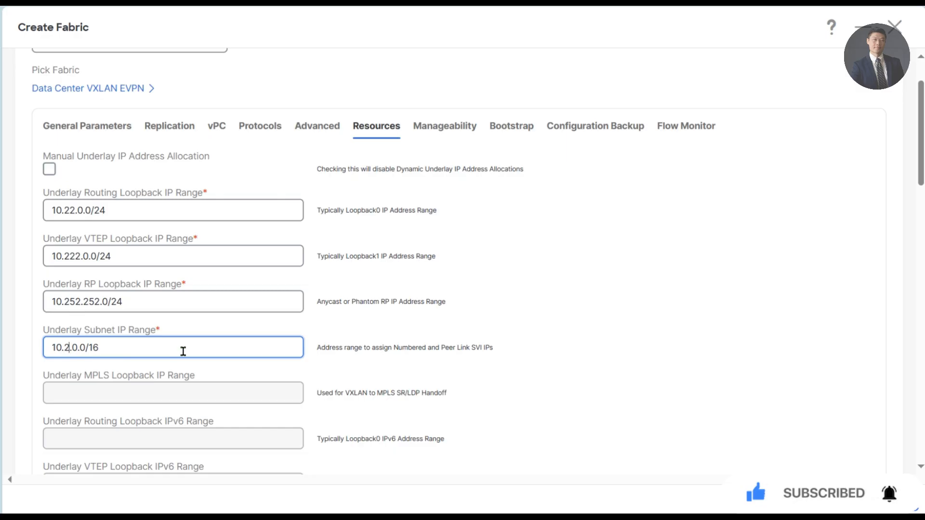
pyautogui.click(172, 350)
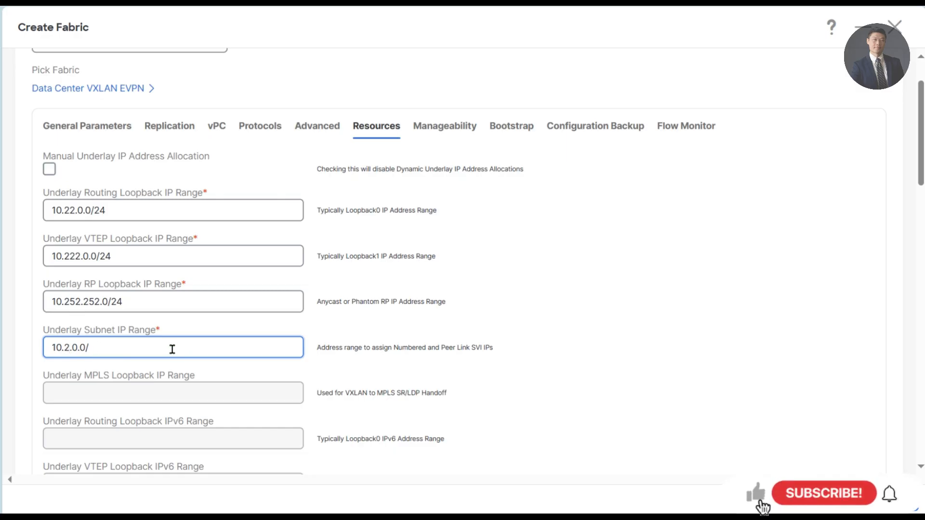
pyautogui.write('24')
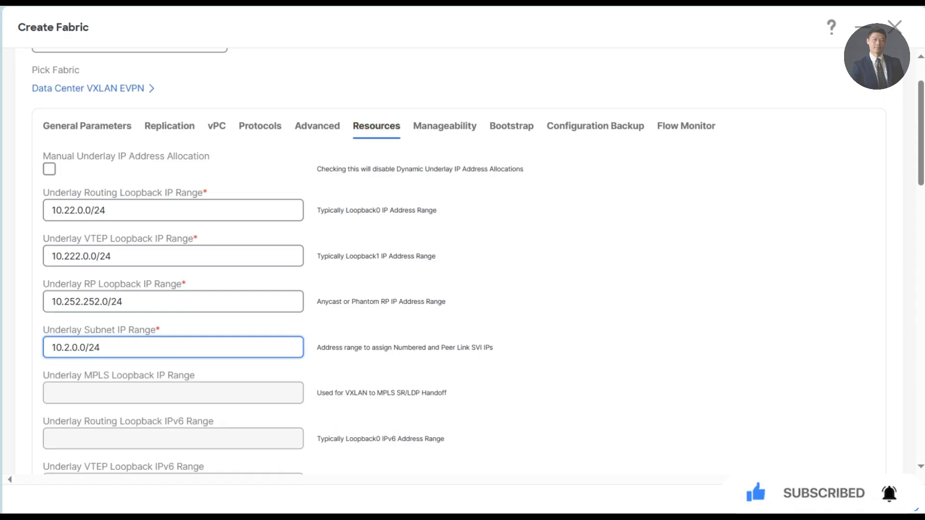
# - Choose Back2Back&ToExternal VRF Lite Deployment and turn on Auto Deploy for Peer and Default VRF
pyautogui.scroll(-10, 415, 387)
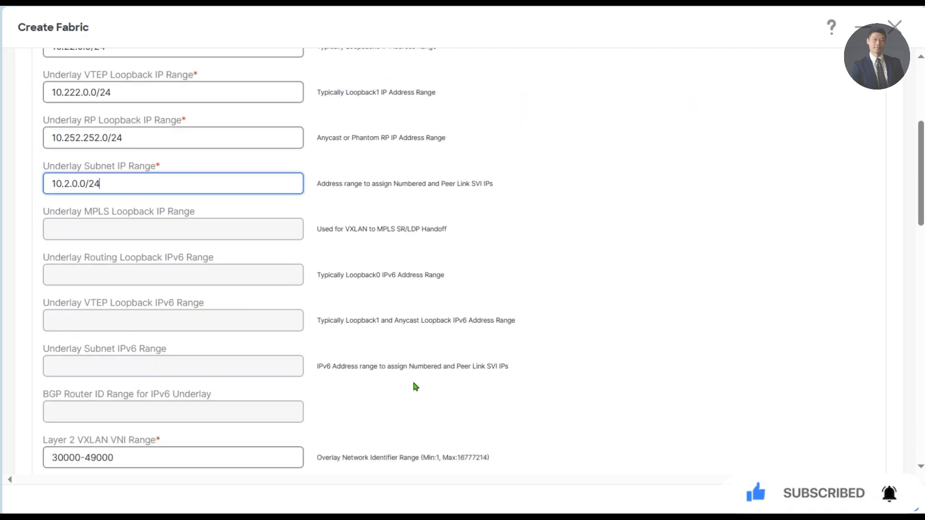
pyautogui.scroll(-1, 359, 341)
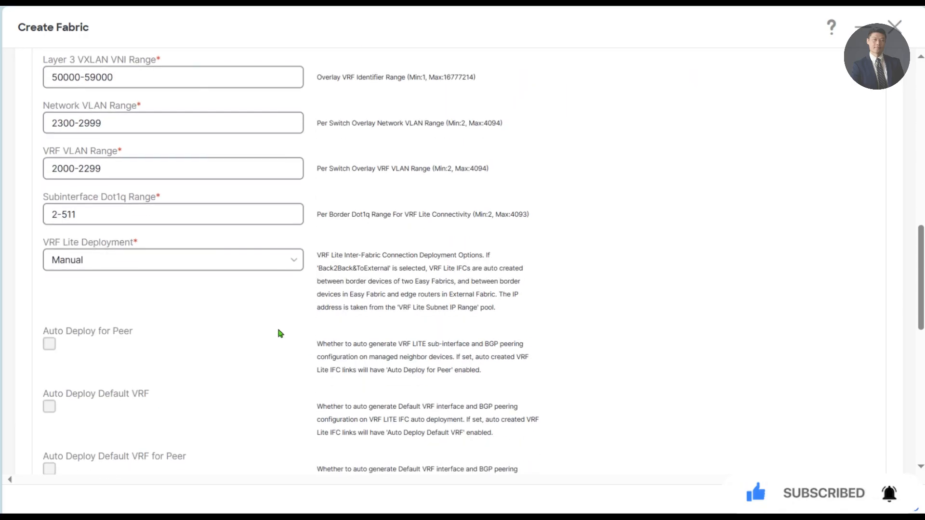
pyautogui.click(153, 258)
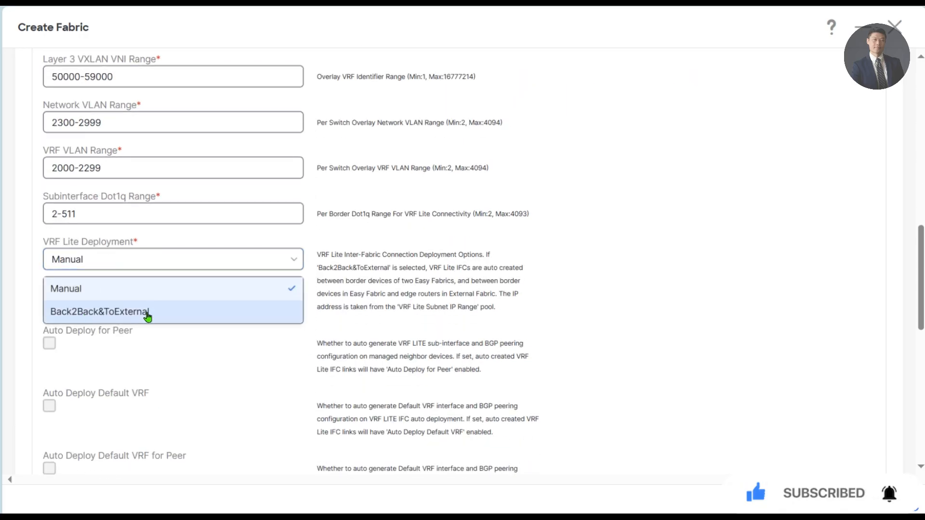
pyautogui.click(95, 312)
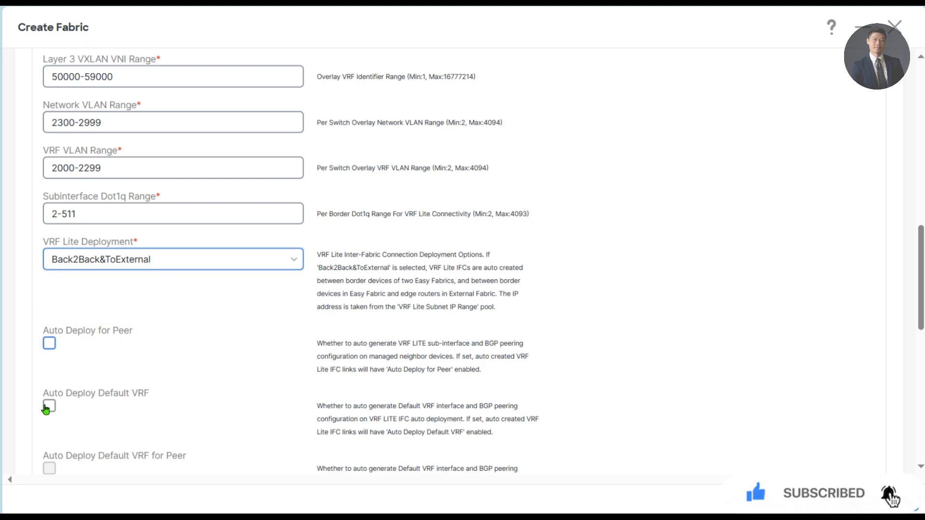
pyautogui.press('Tab')
pyautogui.press('space')
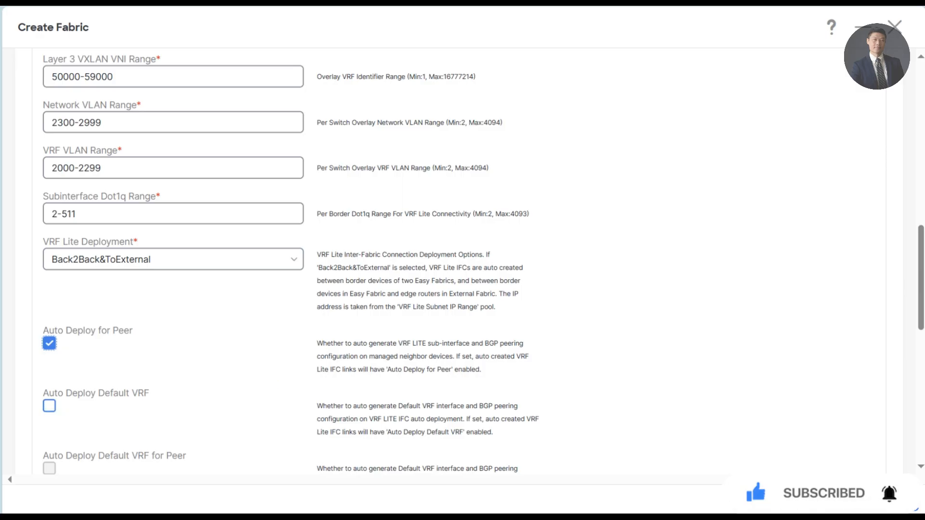
pyautogui.press('Tab')
pyautogui.press('space')
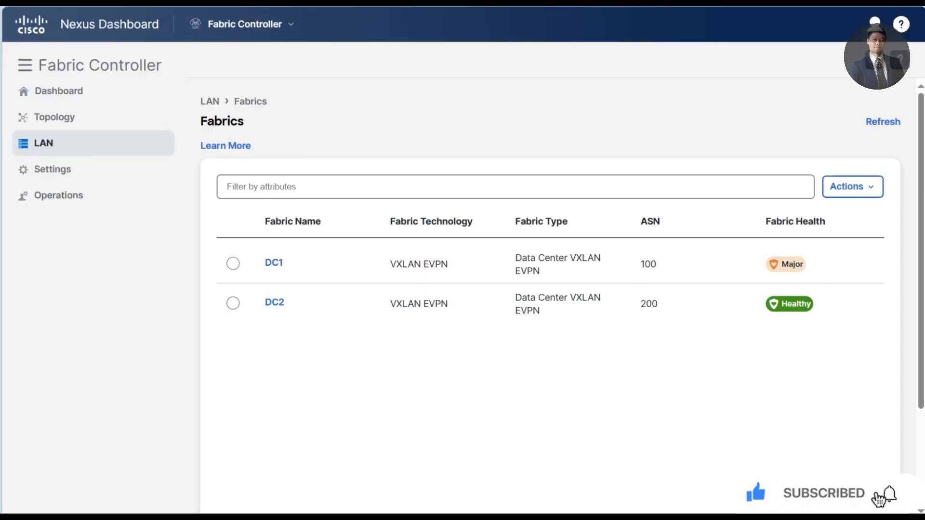
# - In DC2's Add Switches dialog, enter seed 172.55.55.11 with the switch login credentials
pyautogui.click(271, 307)
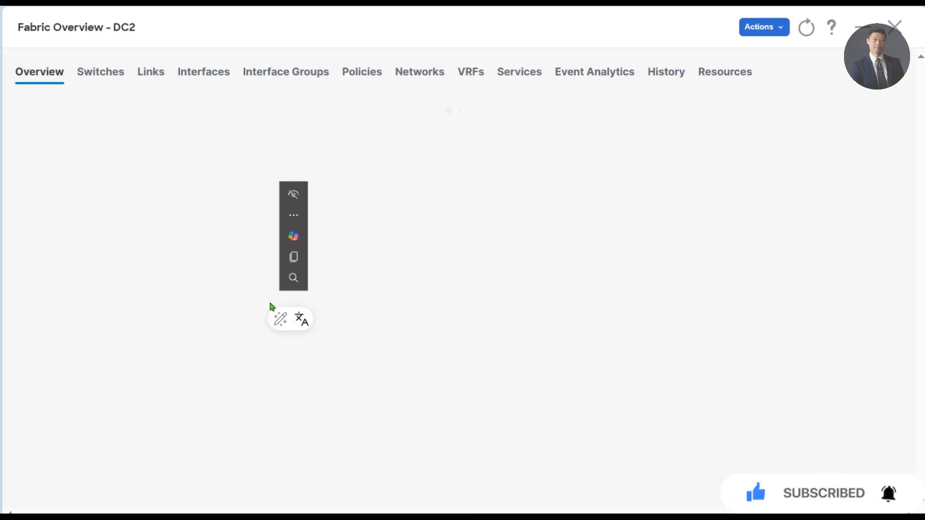
pyautogui.click(93, 75)
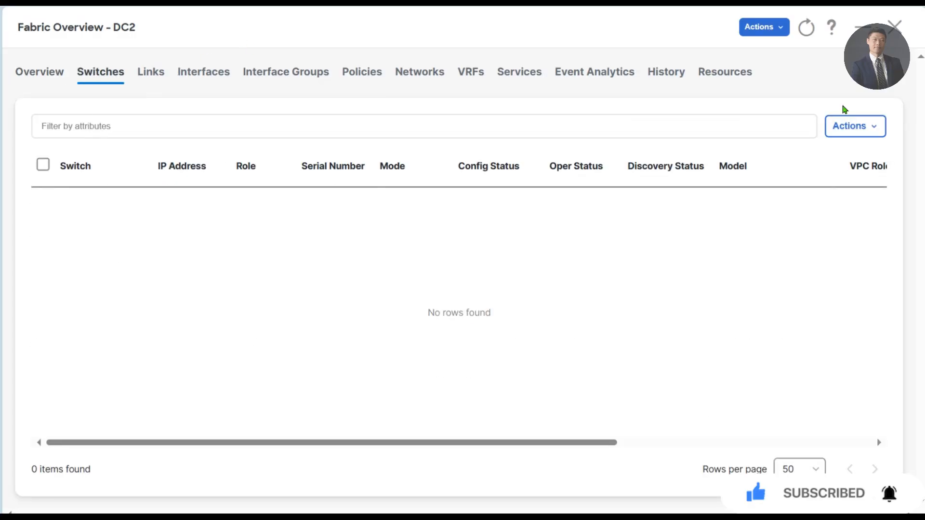
pyautogui.click(859, 126)
pyautogui.click(836, 160)
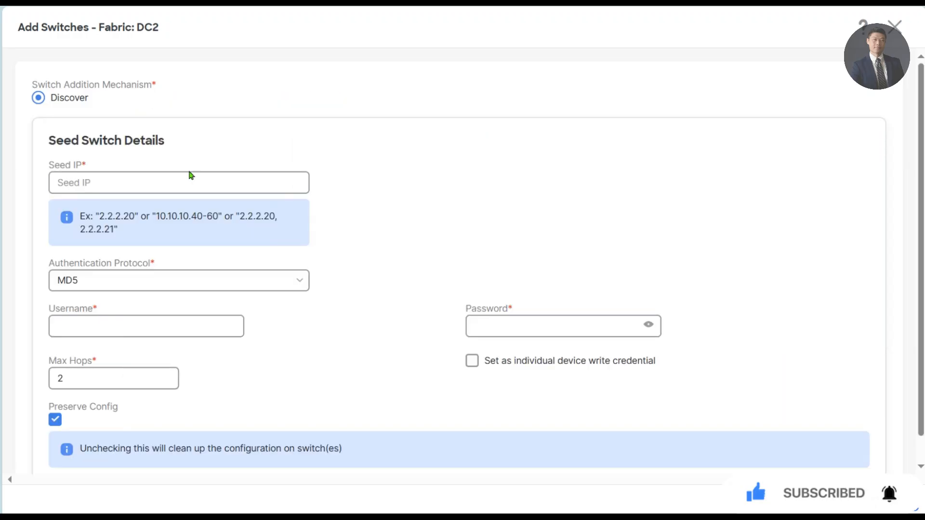
pyautogui.click(156, 177)
pyautogui.write('172')
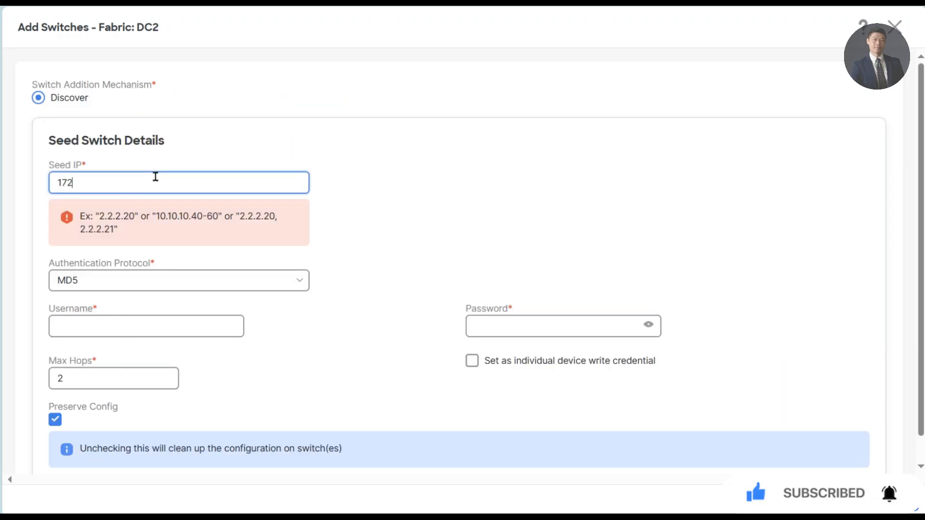
pyautogui.write('.55.55.11')
pyautogui.press('Tab')
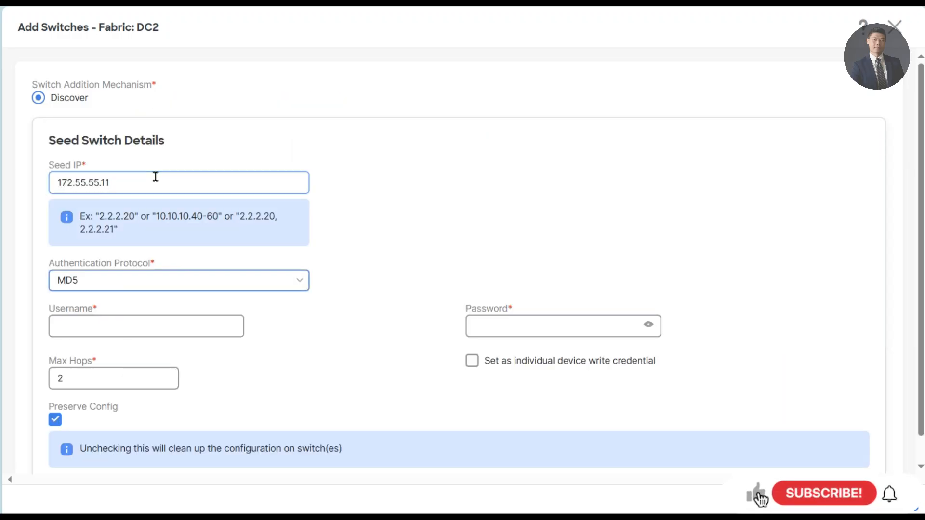
pyautogui.press('Tab')
pyautogui.write('admin')
pyautogui.press('Tab')
pyautogui.write('C')
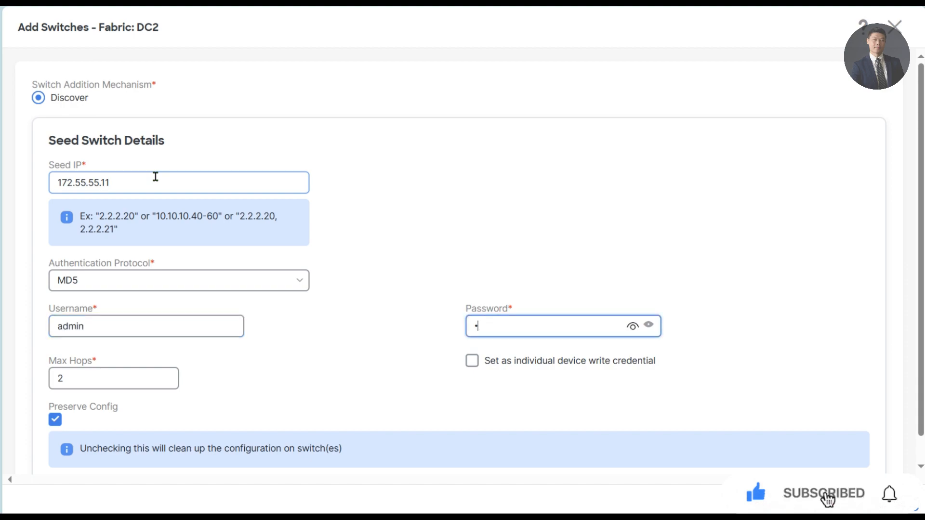
pyautogui.write('1sco12345')
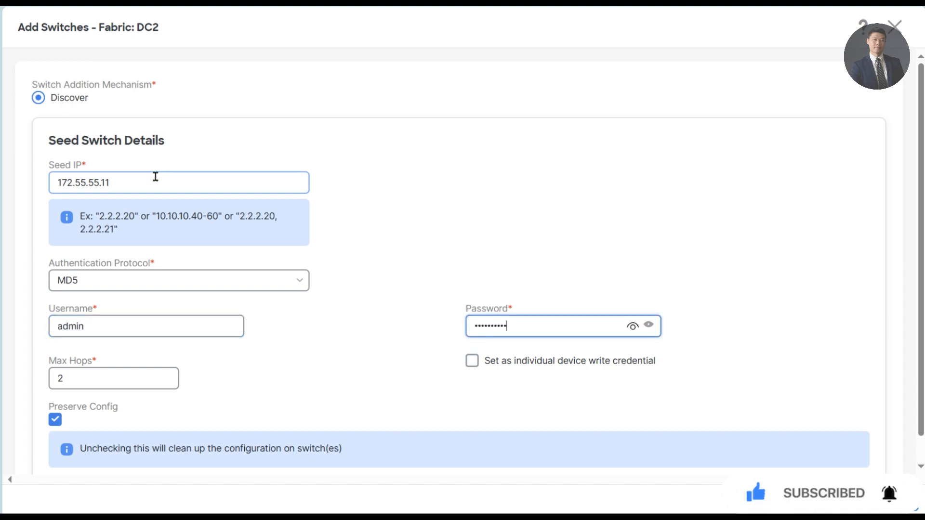
# - Discover without preserving config and add DC2-Spine-1 (172.55.55.15) to the DC2 fabric
pyautogui.click(55, 421)
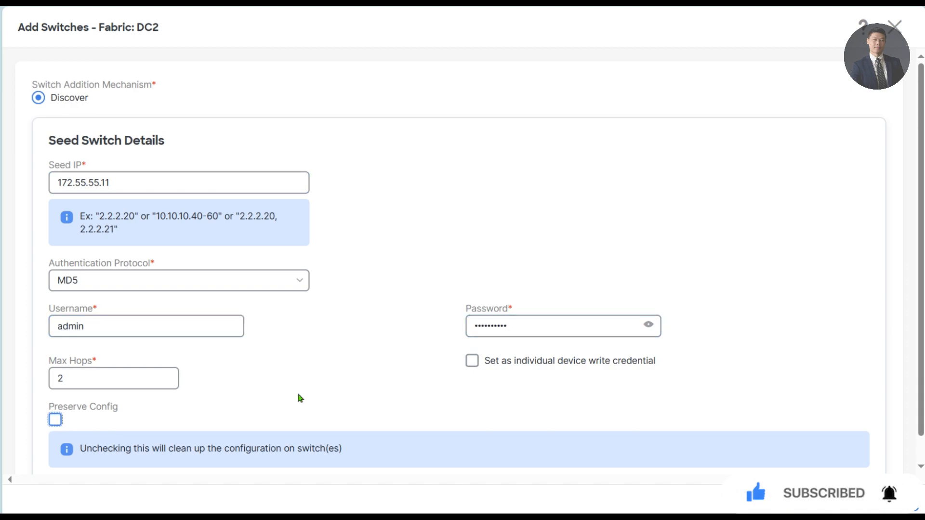
pyautogui.scroll(-1, 343, 384)
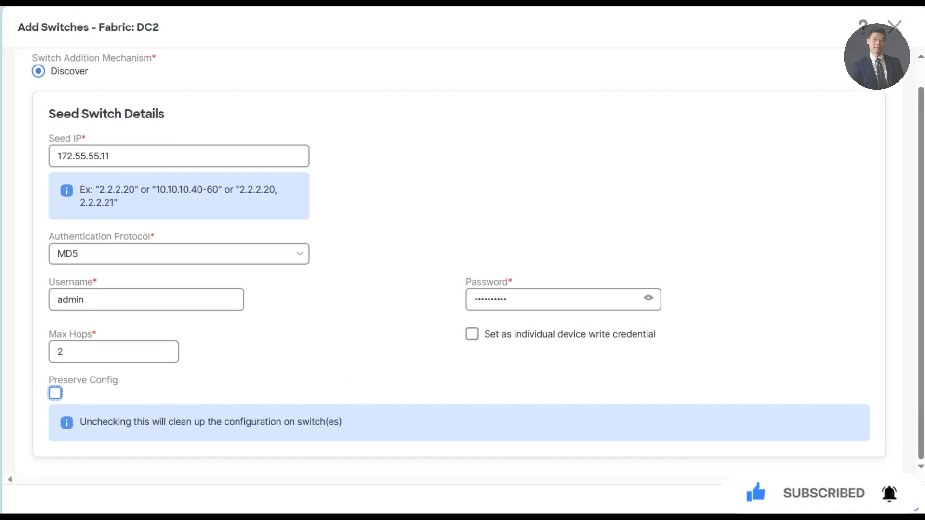
pyautogui.click(874, 499)
pyautogui.click(499, 317)
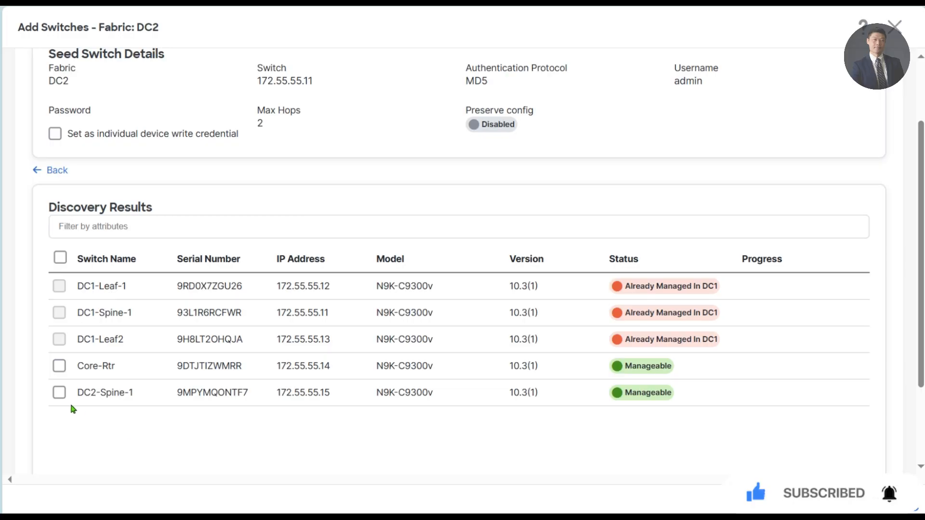
pyautogui.click(60, 394)
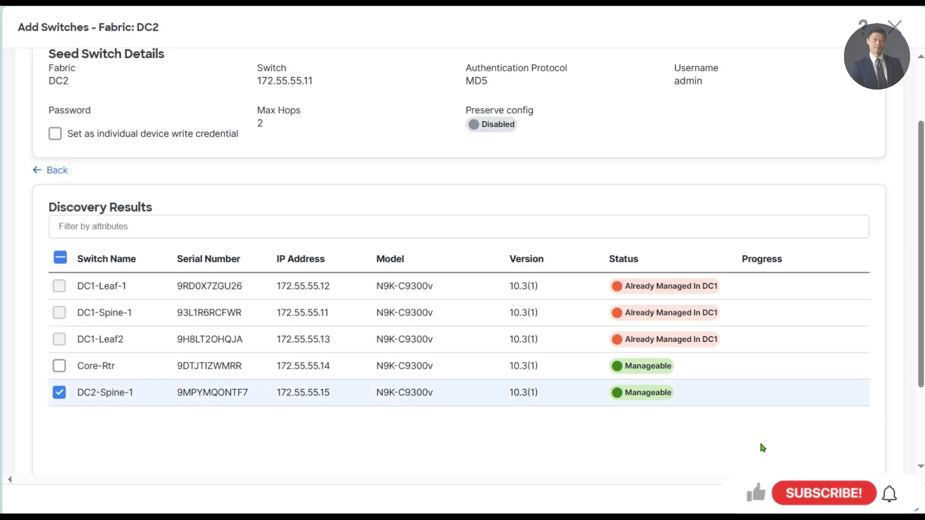
pyautogui.click(880, 499)
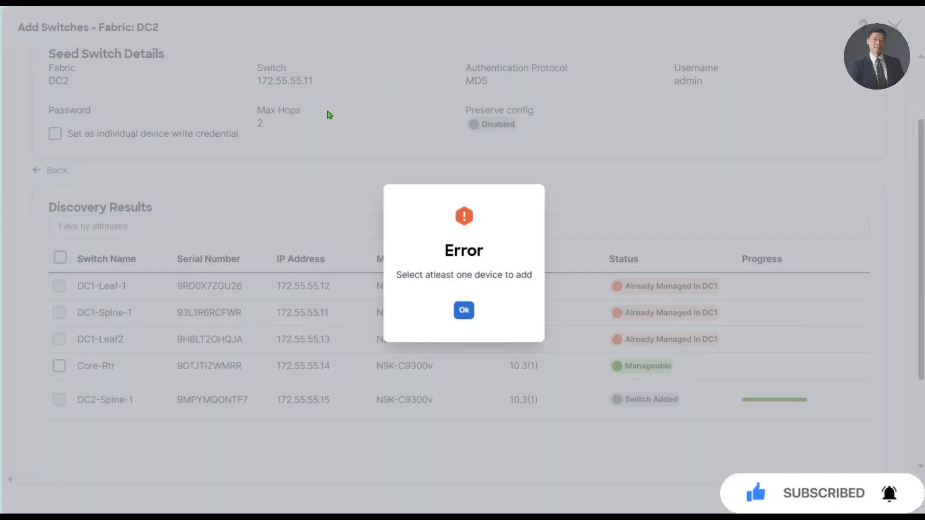
pyautogui.click(459, 313)
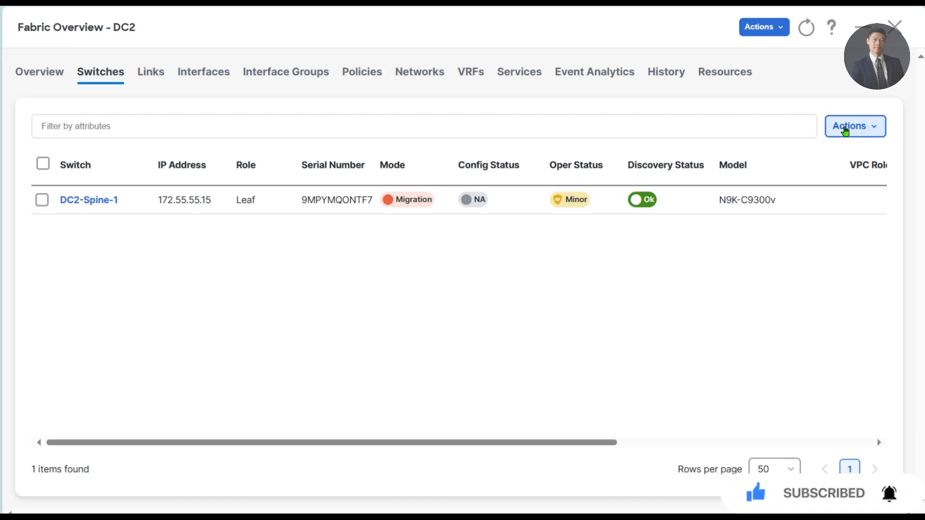
pyautogui.click(845, 130)
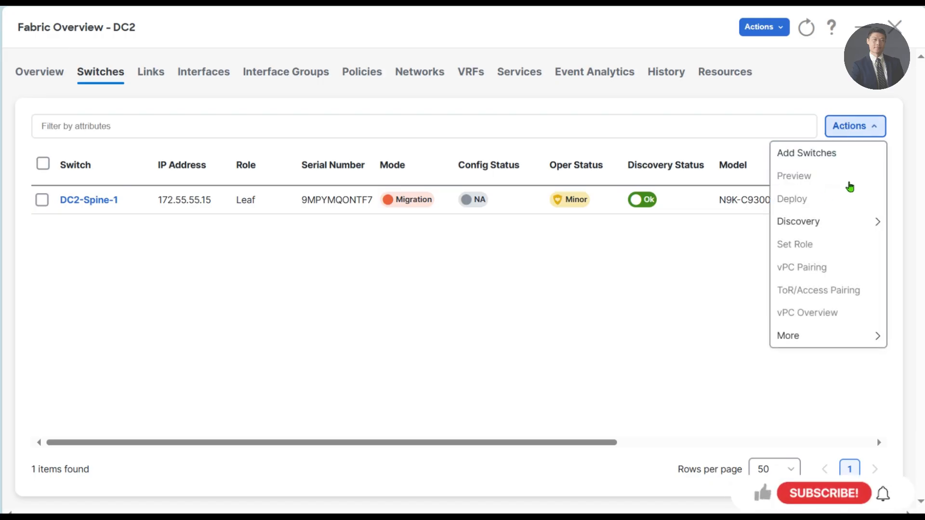
# - In a new Add Switches dialog, enter seed 172.55.55.16 with the switch login credentials
pyautogui.click(818, 153)
pyautogui.click(128, 182)
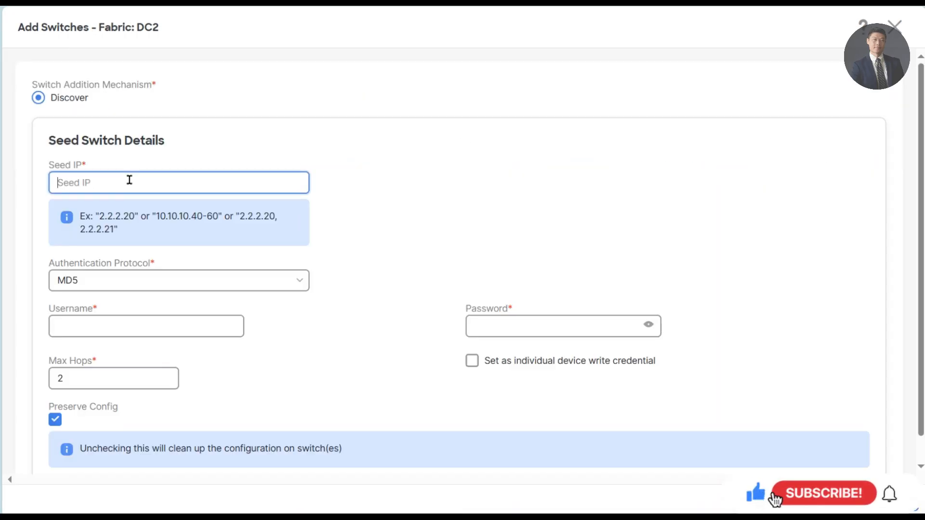
pyautogui.write('172.55.55.17')
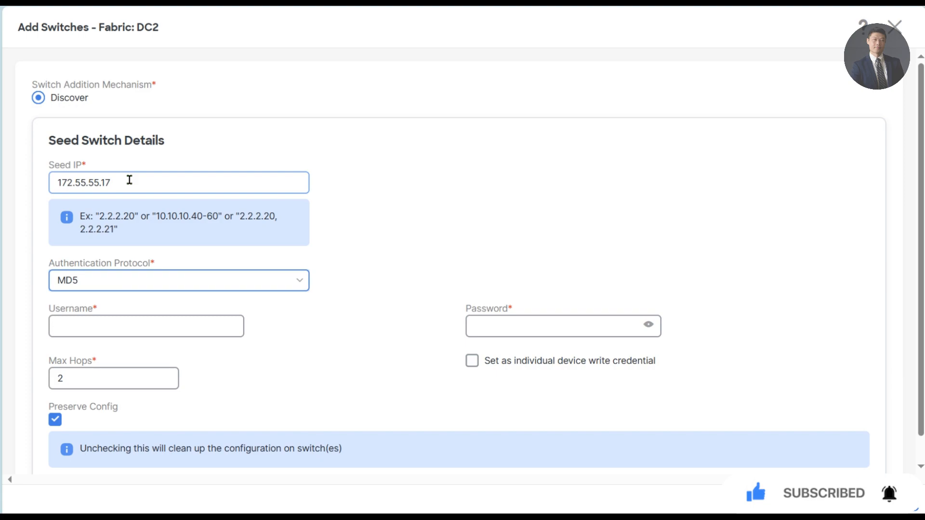
pyautogui.press('Tab')
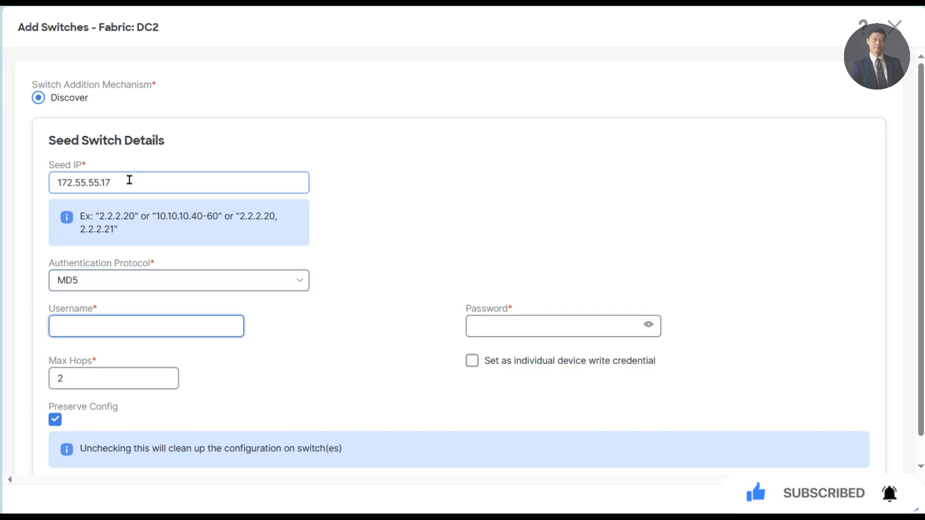
pyautogui.click(129, 180)
pyautogui.press('Tab')
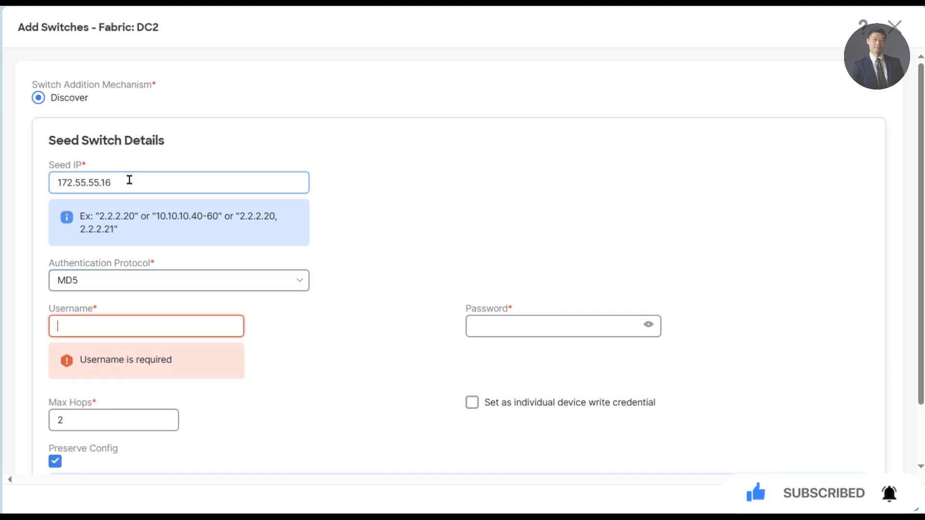
pyautogui.write('admin')
pyautogui.press('Tab')
pyautogui.write('c')
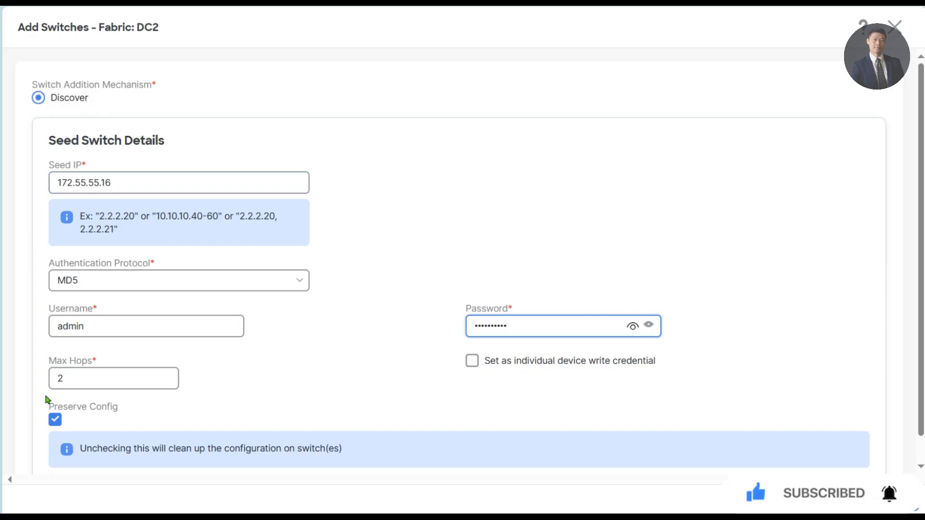
# - Discover without preserving config and add DC2-Leaf-1 and DC2-BorderLeaf to DC2
pyautogui.click(63, 425)
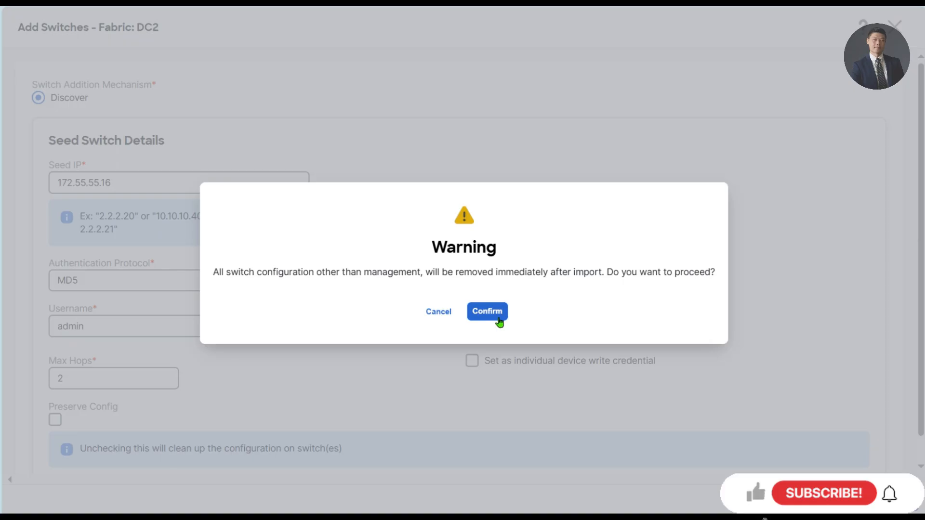
pyautogui.click(499, 317)
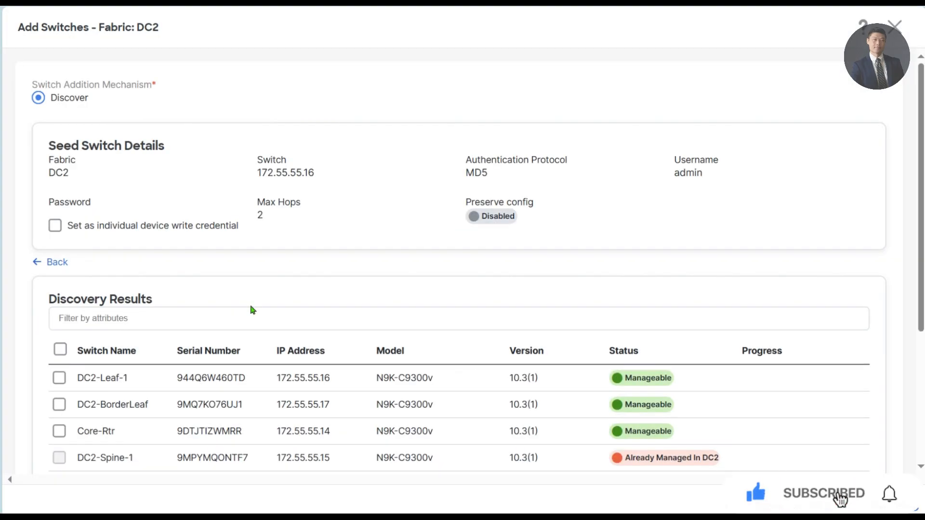
pyautogui.click(58, 378)
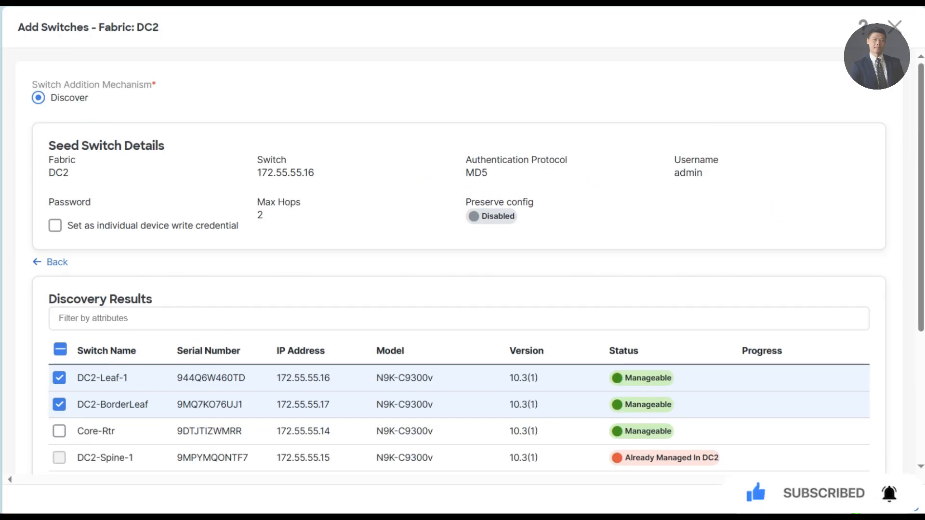
pyautogui.click(876, 506)
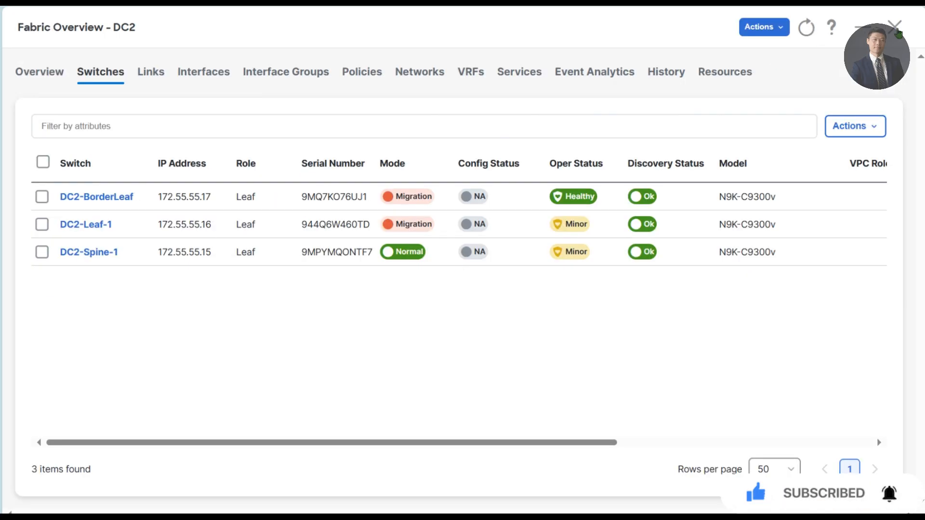
pyautogui.click(896, 29)
pyautogui.click(275, 264)
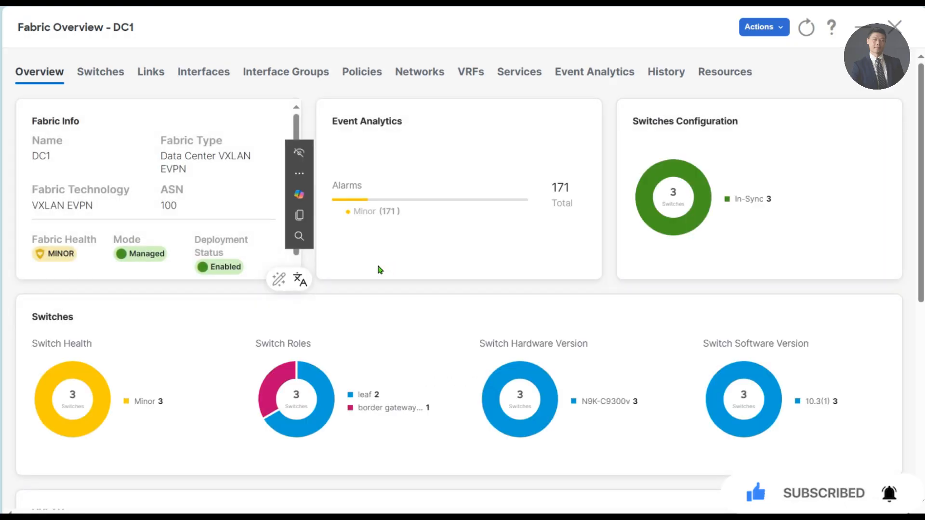
pyautogui.click(128, 71)
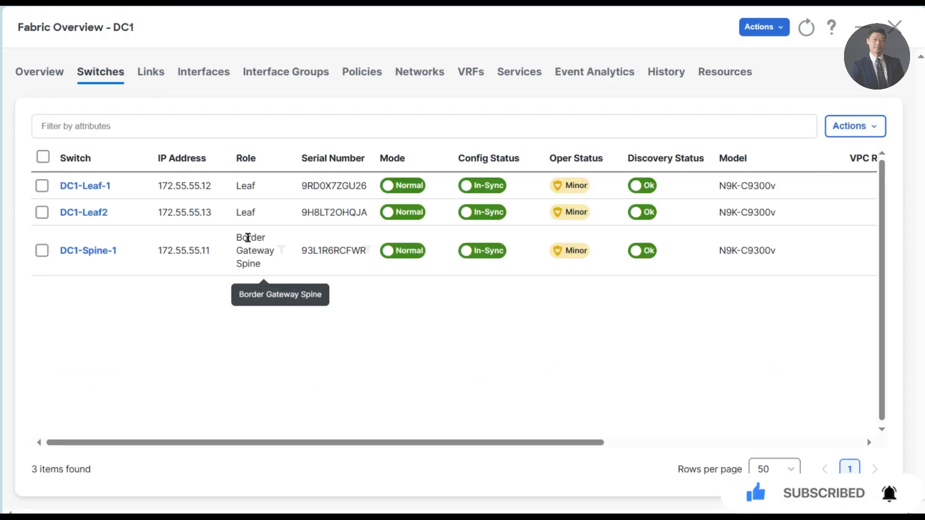
pyautogui.click(894, 26)
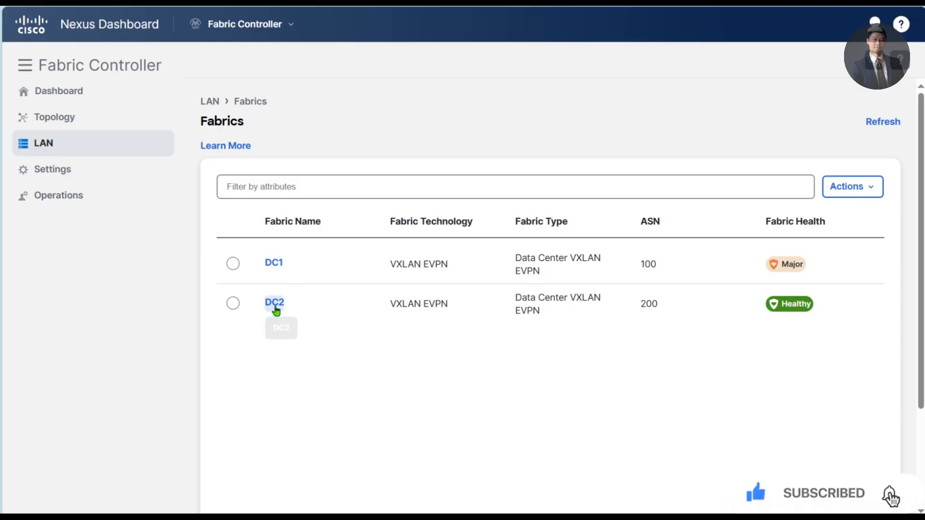
pyautogui.click(275, 302)
pyautogui.click(102, 73)
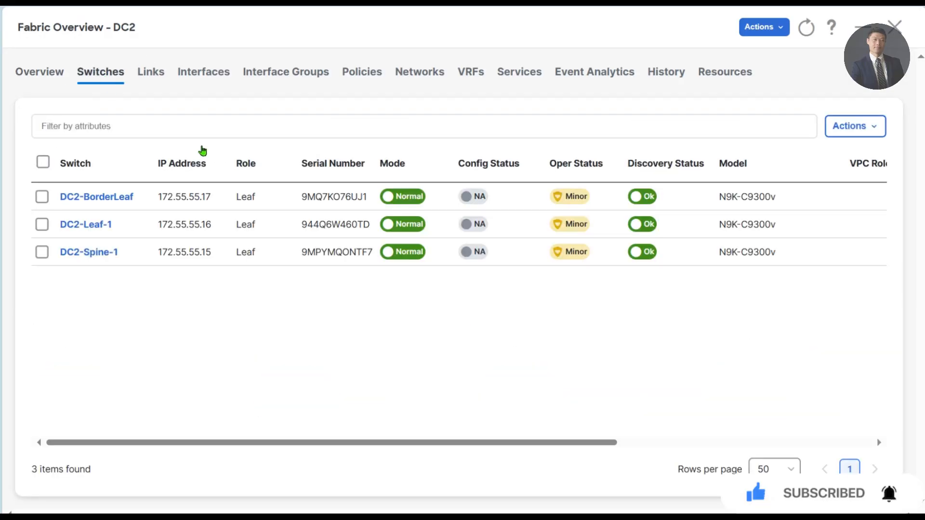
# - Set DC2-Spine-1's role to Border Gateway Spine and acknowledge the recalculate warning
pyautogui.click(41, 254)
pyautogui.click(853, 126)
pyautogui.moveTo(811, 226)
pyautogui.click(786, 244)
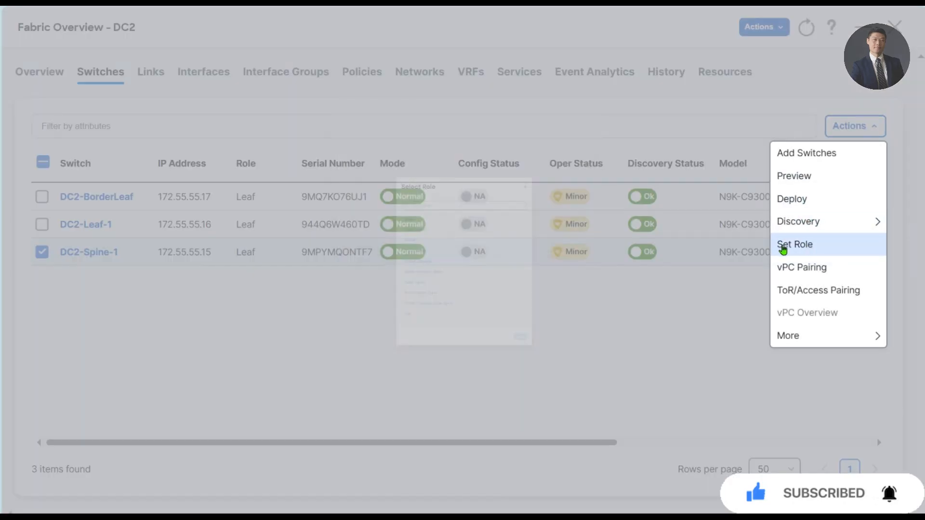
pyautogui.click(420, 117)
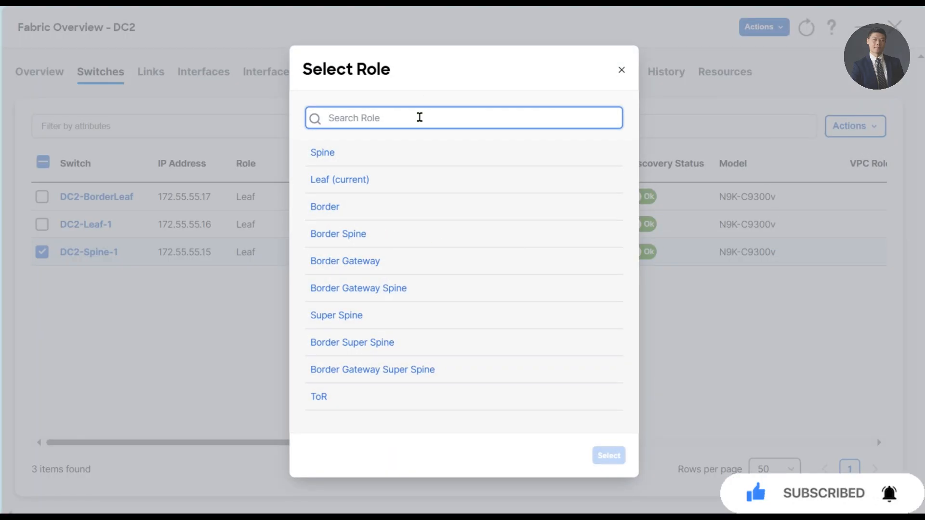
pyautogui.write('spine')
pyautogui.click(403, 207)
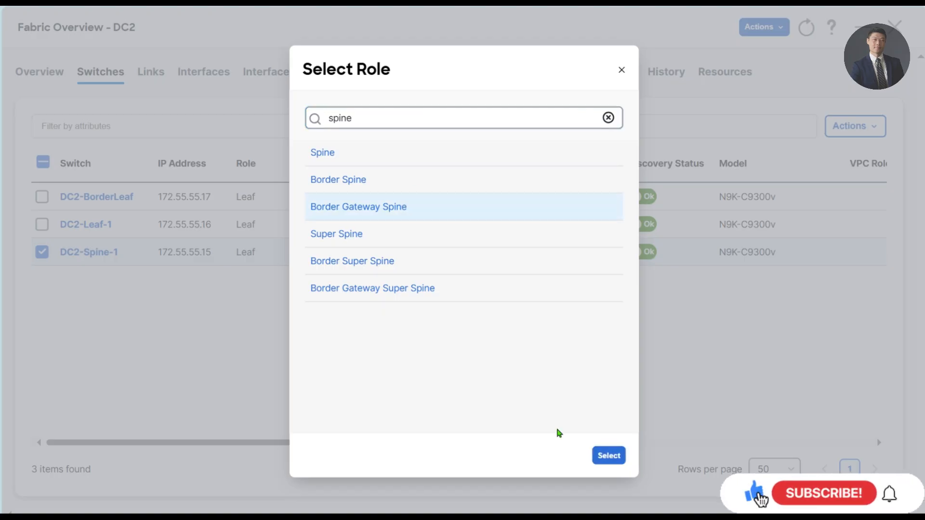
pyautogui.click(610, 455)
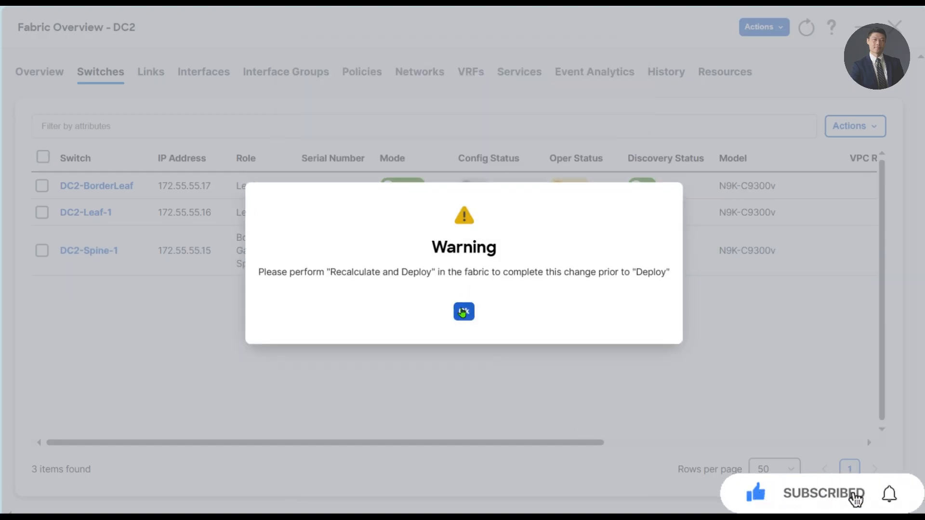
pyautogui.click(463, 305)
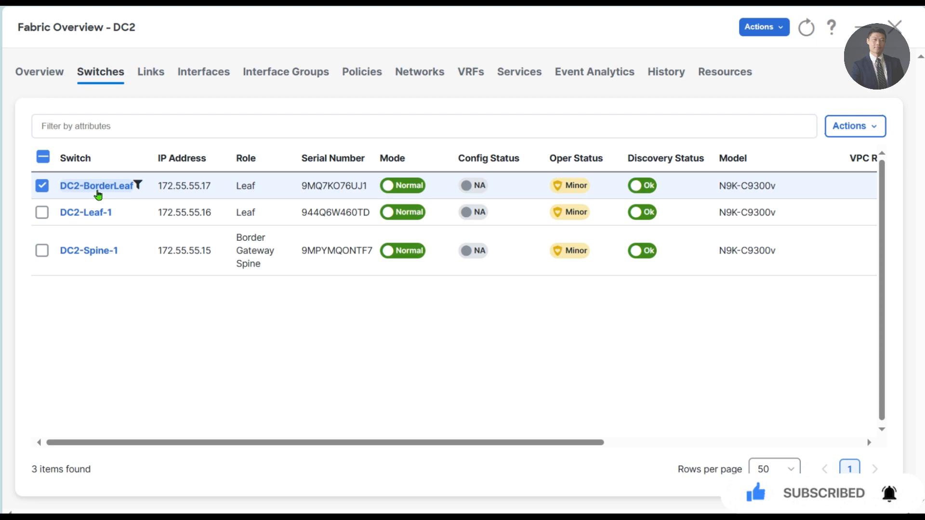
# - Assign DC2-BorderLeaf the Border role, then bring up DC2's interface list
pyautogui.click(857, 126)
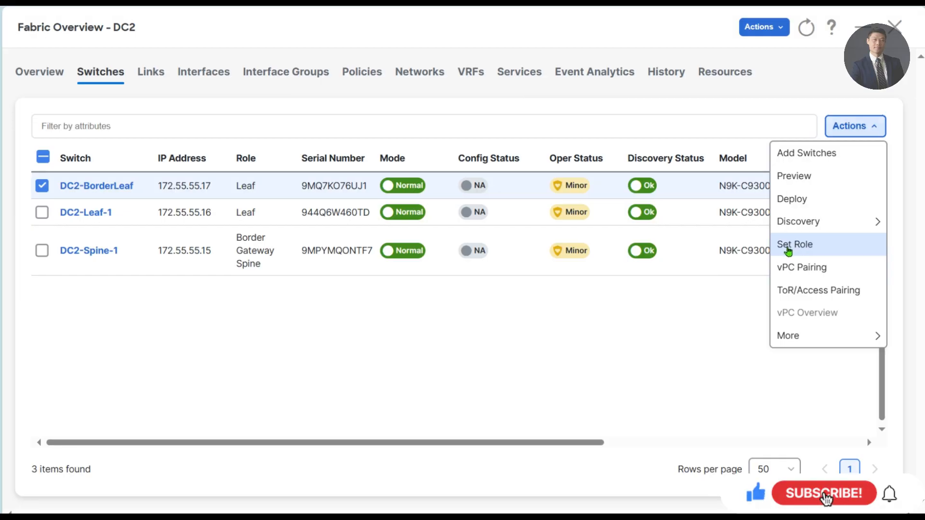
pyautogui.click(788, 245)
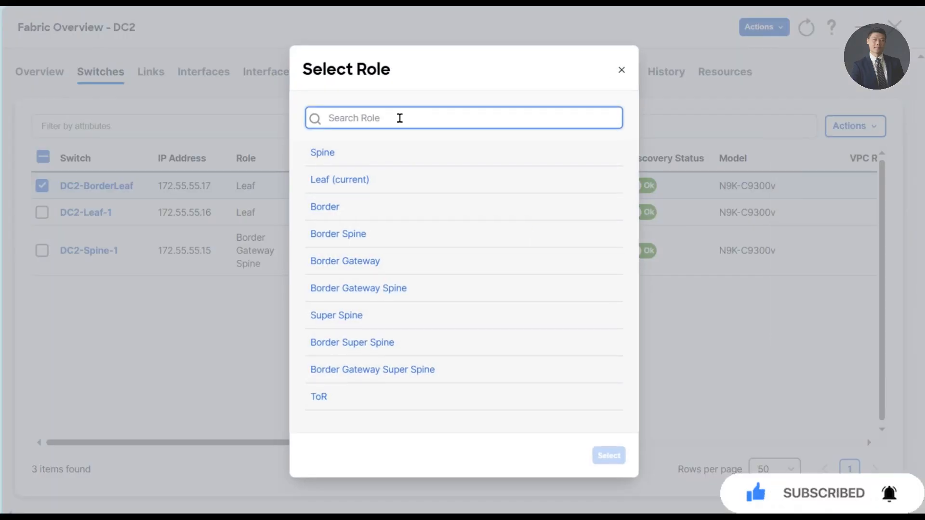
pyautogui.write('border')
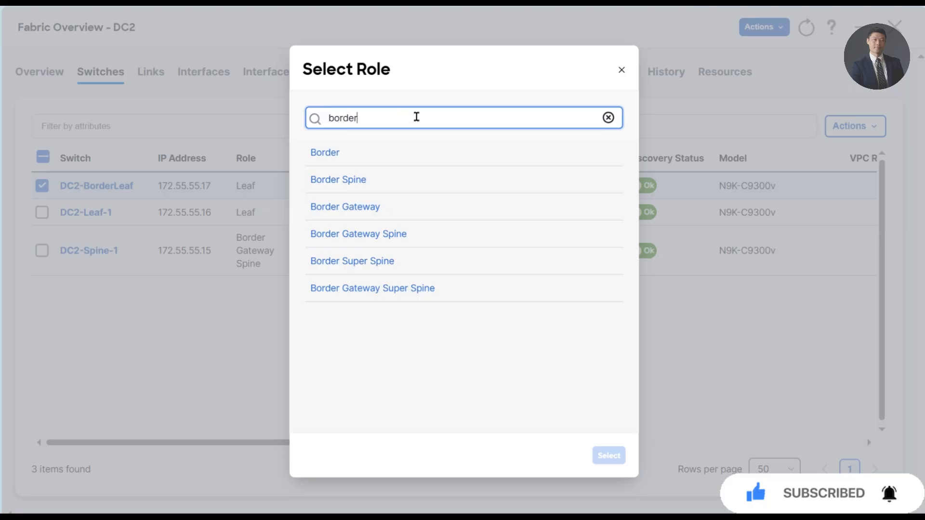
pyautogui.click(335, 153)
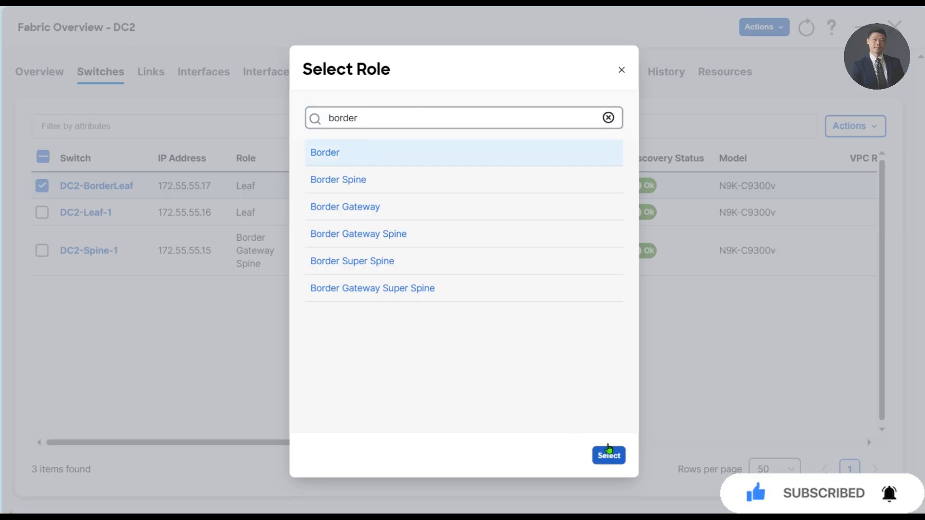
pyautogui.click(609, 456)
pyautogui.click(462, 310)
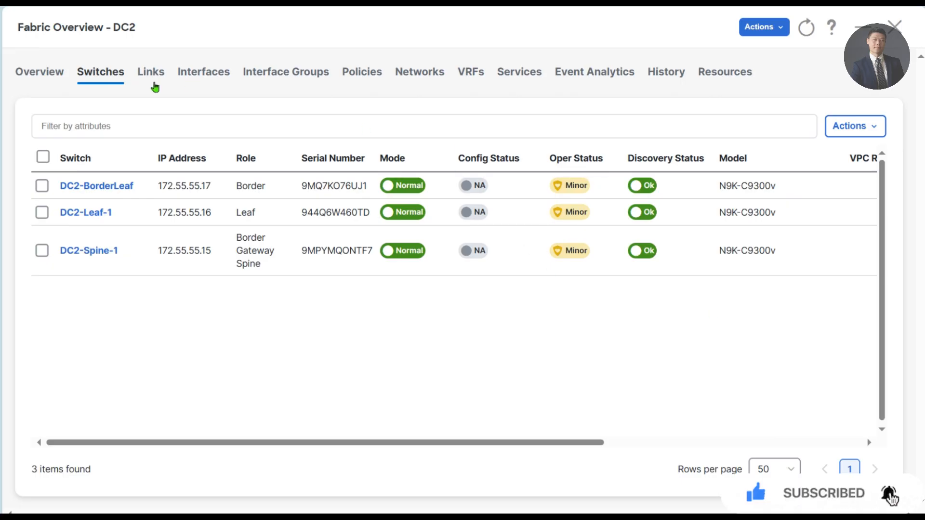
pyautogui.click(189, 77)
# - Filter DC2's interfaces to Interface == mgmt0 and select all three results
pyautogui.click(122, 128)
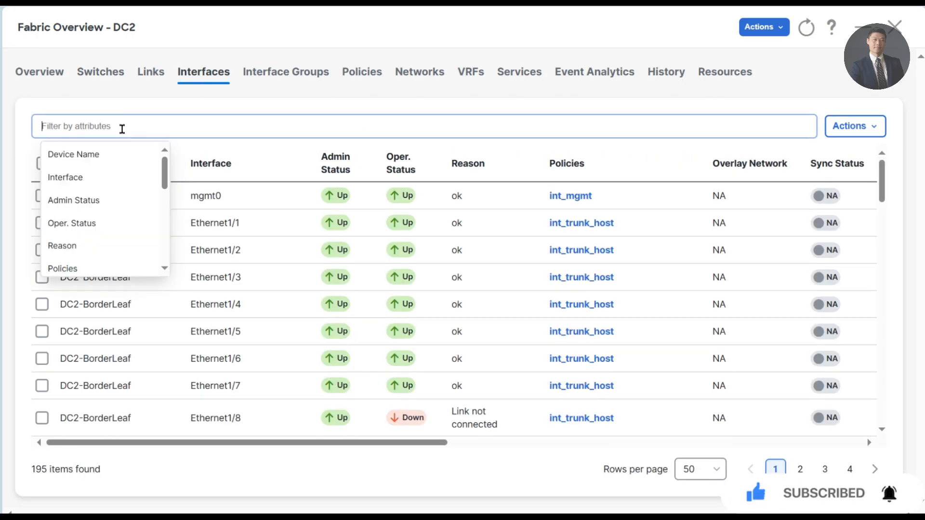
pyautogui.click(72, 178)
pyautogui.click(140, 154)
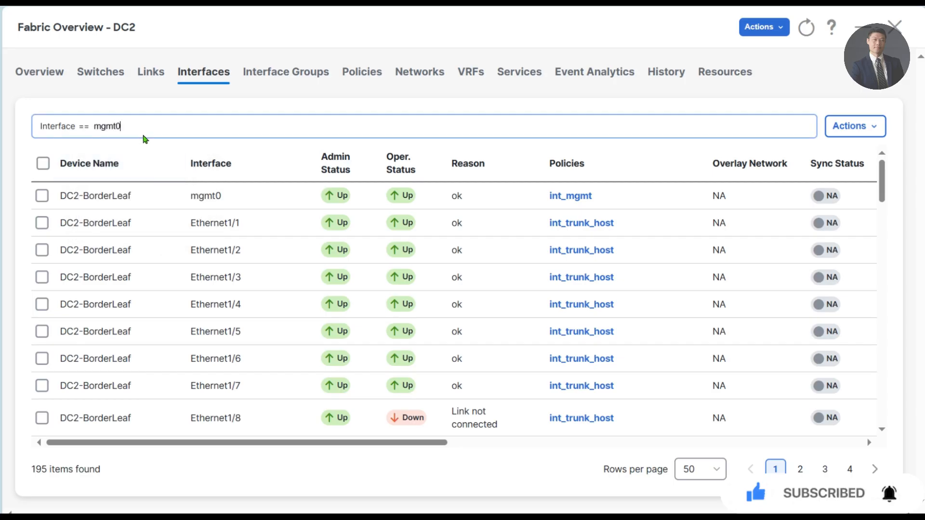
pyautogui.press('Return')
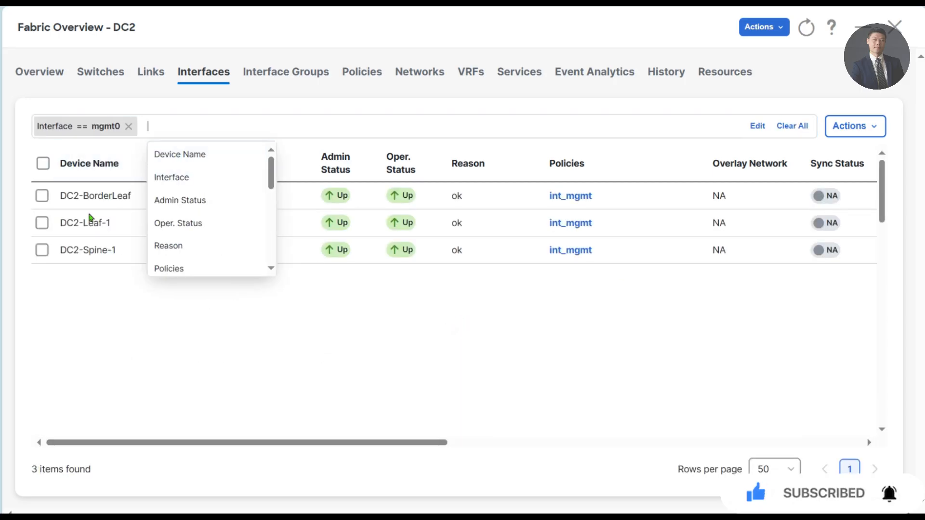
pyautogui.click(43, 163)
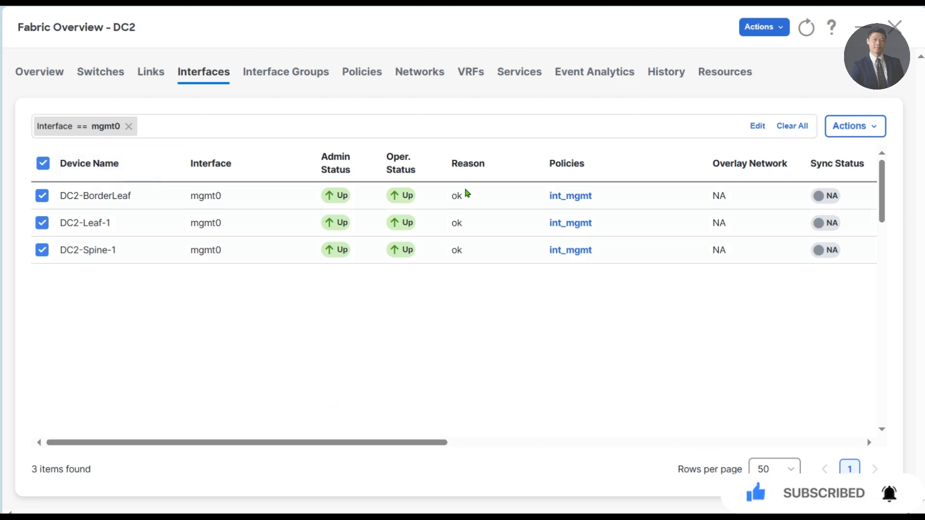
# - Uncheck CDP on all three mgmt0 interfaces, save, and deploy them to In-Sync
pyautogui.click(870, 131)
pyautogui.click(788, 201)
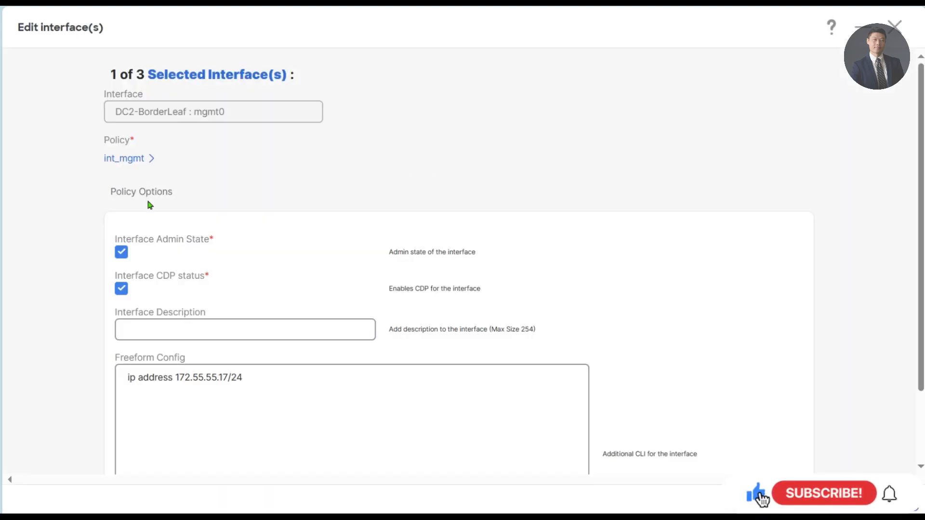
pyautogui.click(121, 289)
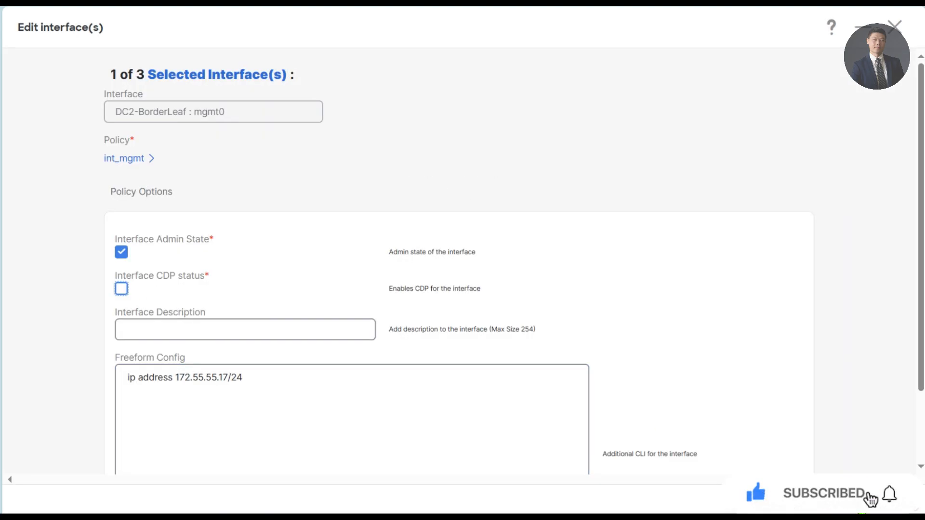
pyautogui.click(889, 500)
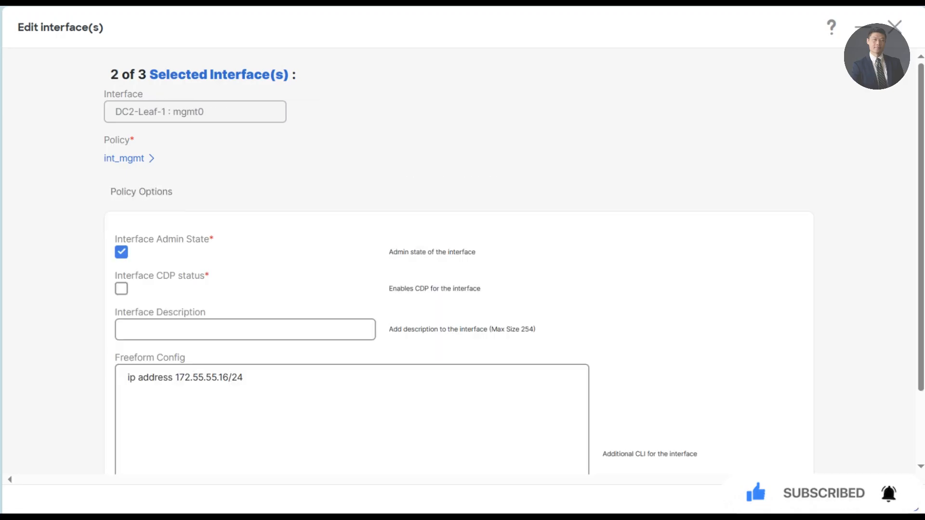
pyautogui.click(890, 500)
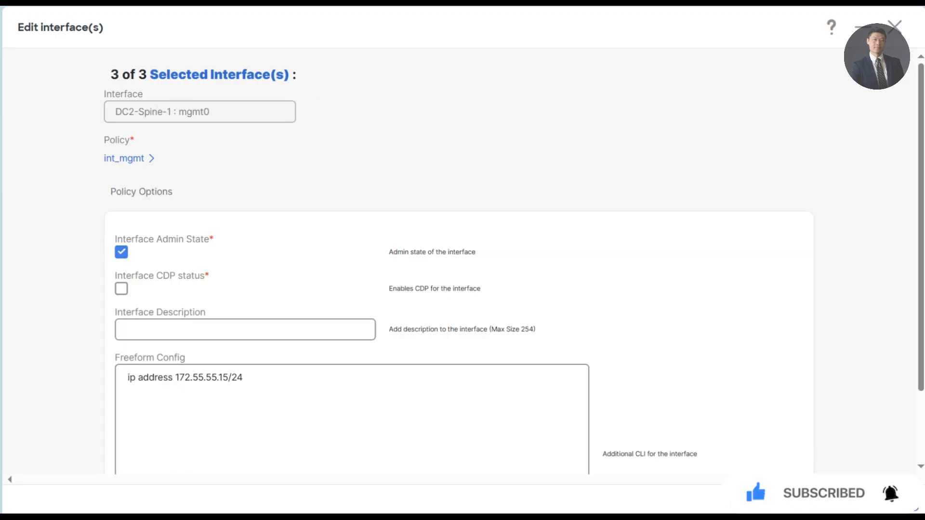
pyautogui.click(907, 506)
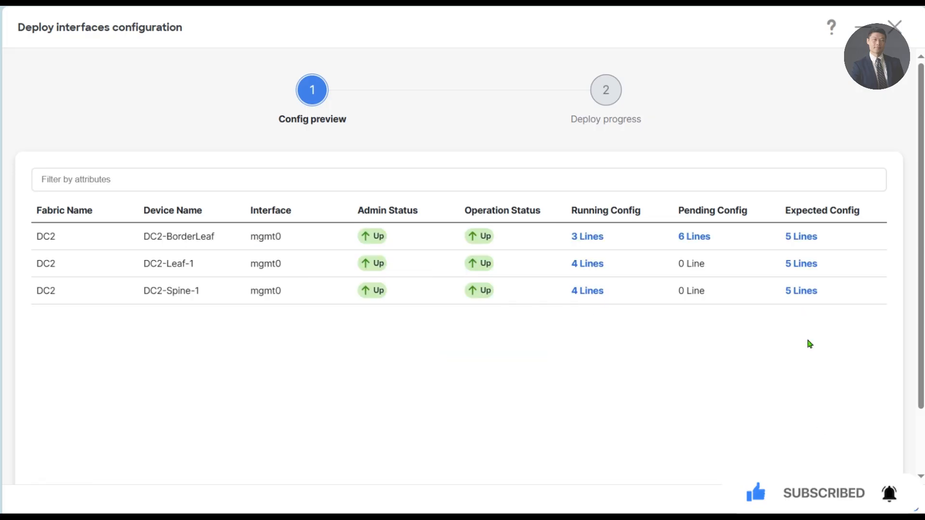
pyautogui.click(872, 498)
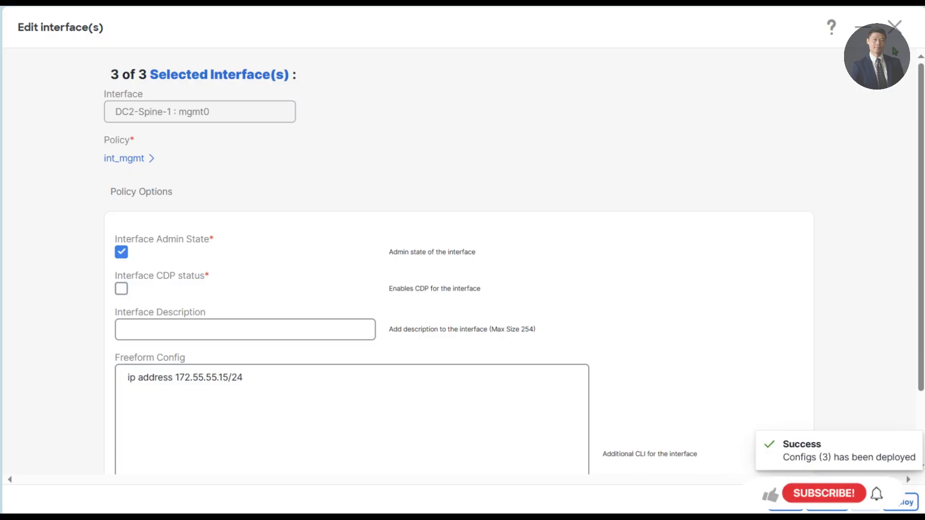
pyautogui.click(763, 29)
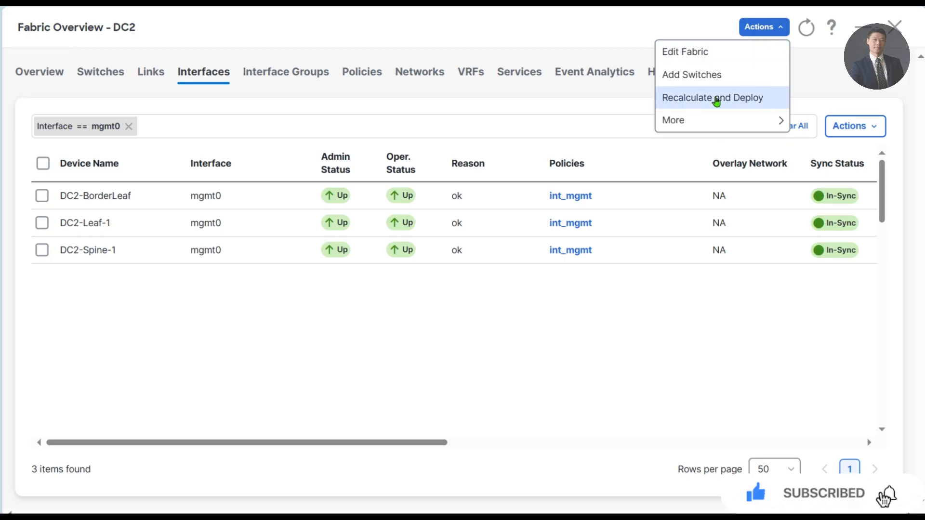
# - Recalculate DC2 and deploy all switches (336, 505, 336 lines), then close the overview
pyautogui.click(690, 100)
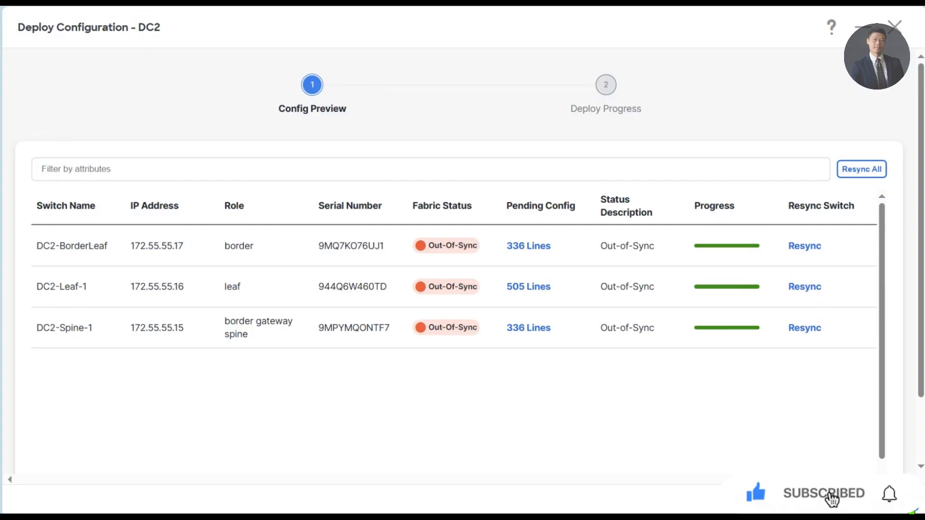
pyautogui.click(888, 501)
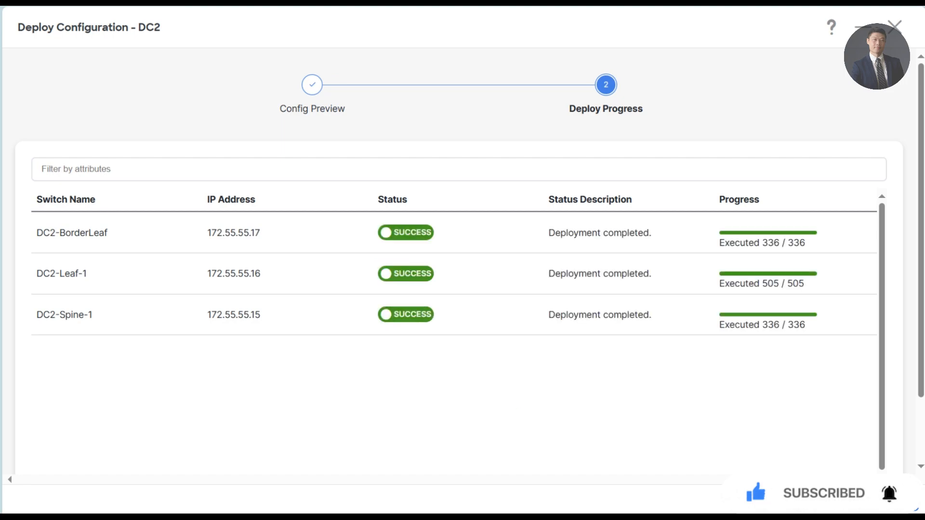
pyautogui.click(889, 501)
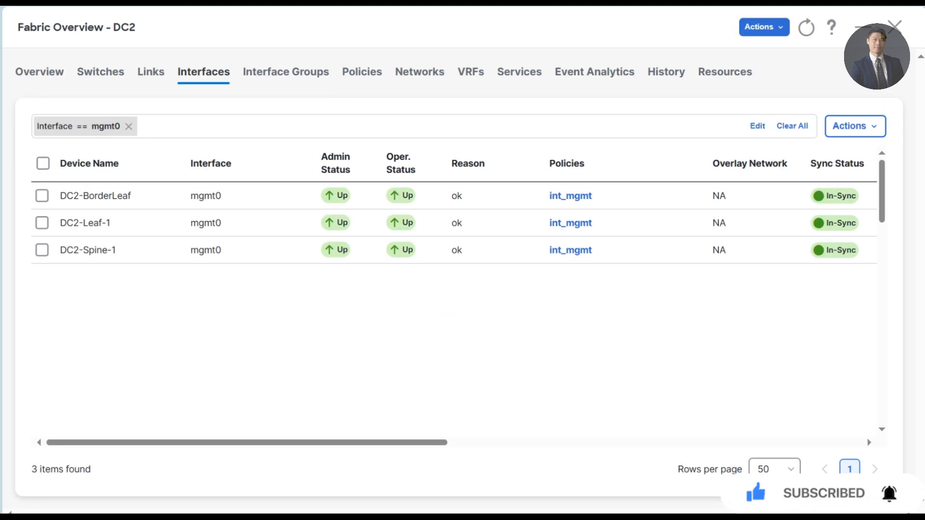
pyautogui.click(892, 30)
# - From LAN > Fabrics, start a new fabric named ISN
pyautogui.click(68, 118)
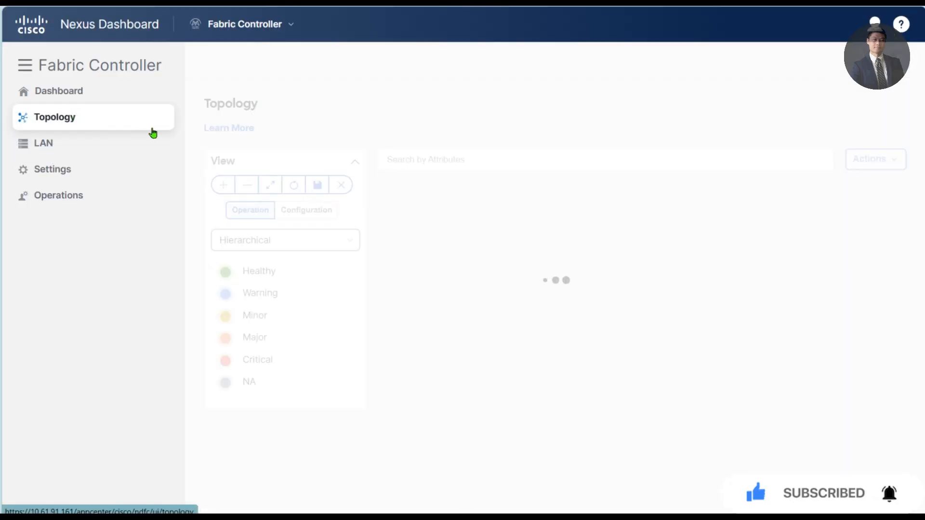
pyautogui.moveTo(170, 140)
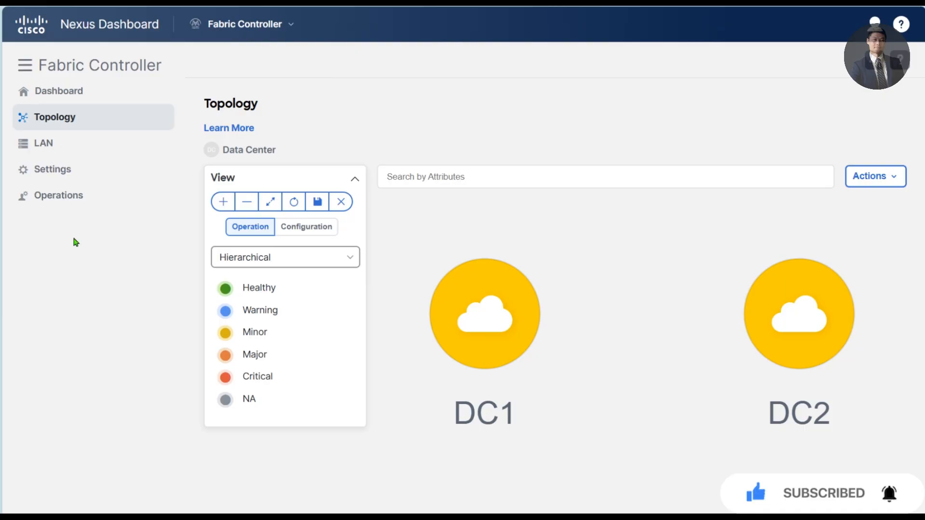
pyautogui.click(52, 144)
pyautogui.moveTo(97, 147)
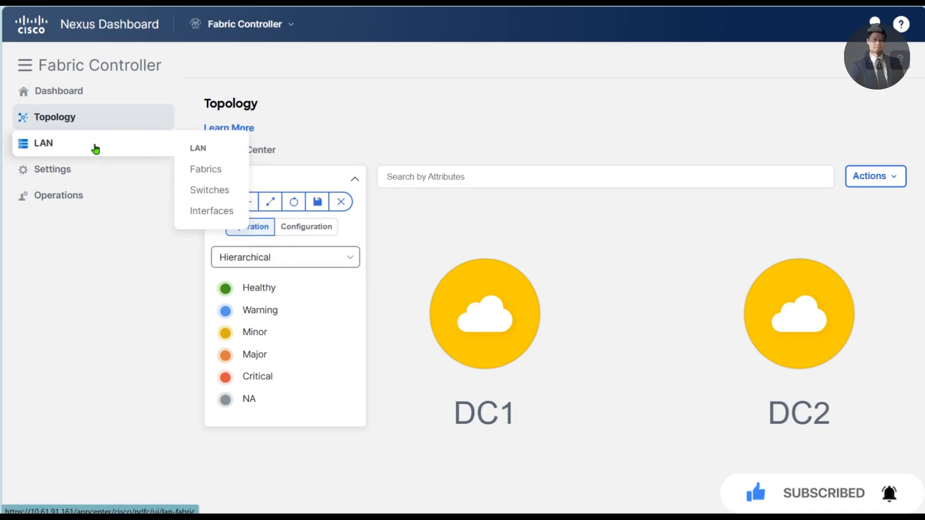
pyautogui.click(241, 172)
pyautogui.click(853, 188)
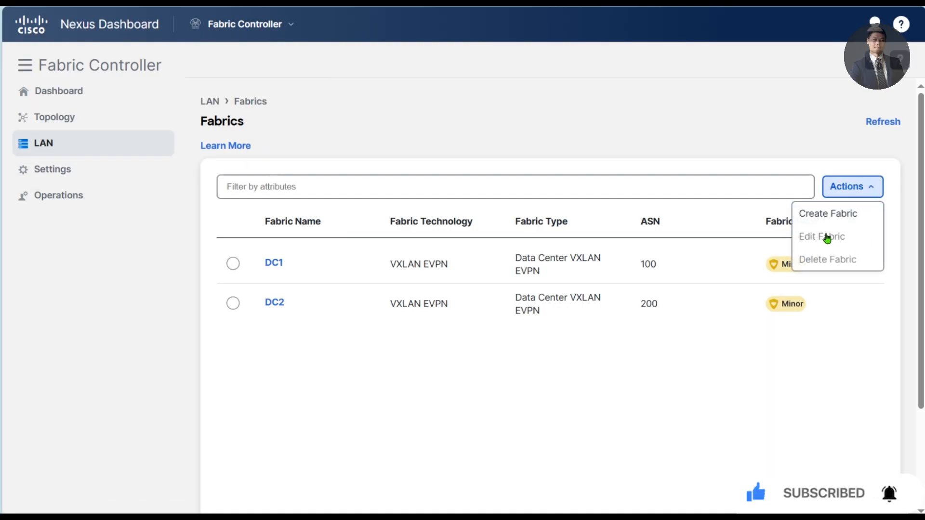
pyautogui.click(832, 215)
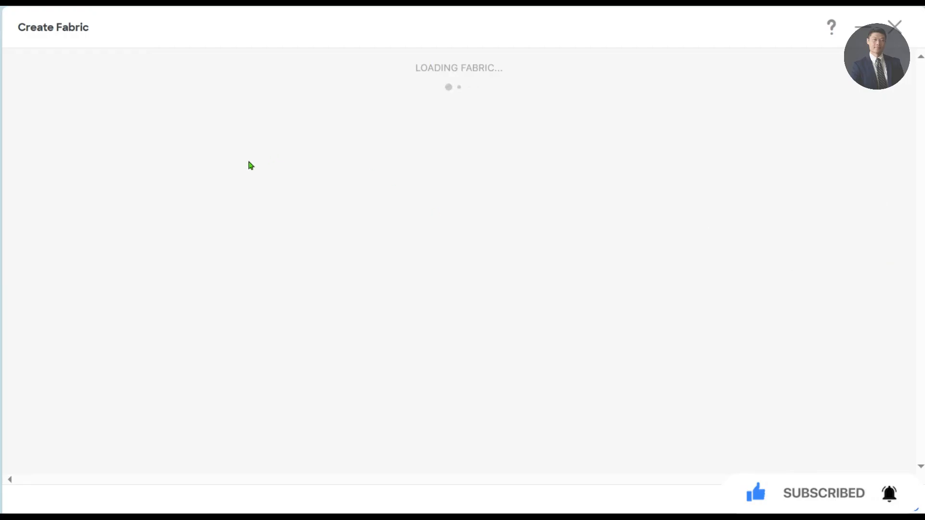
pyautogui.click(444, 183)
pyautogui.write('ISN')
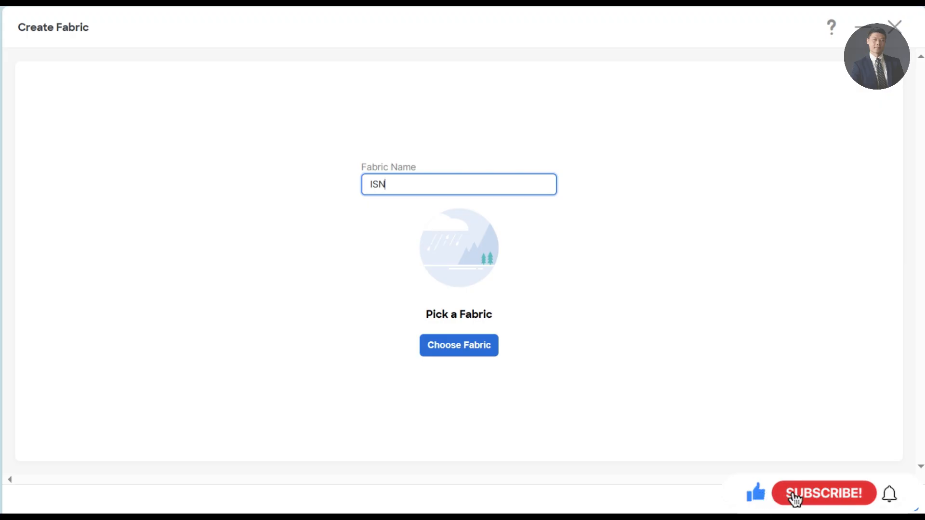
# - Make ISN an External Connectivity Network fabric with BGP AS 777
pyautogui.click(460, 346)
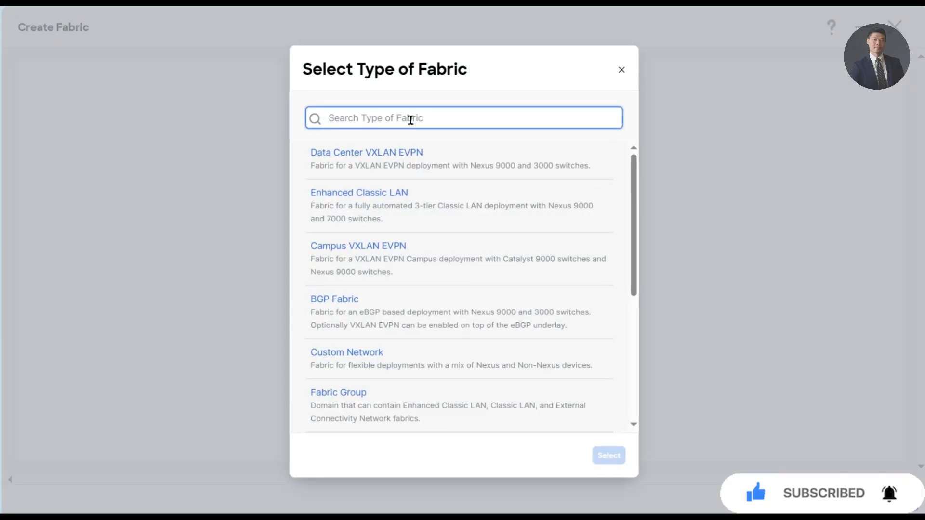
pyautogui.write('external')
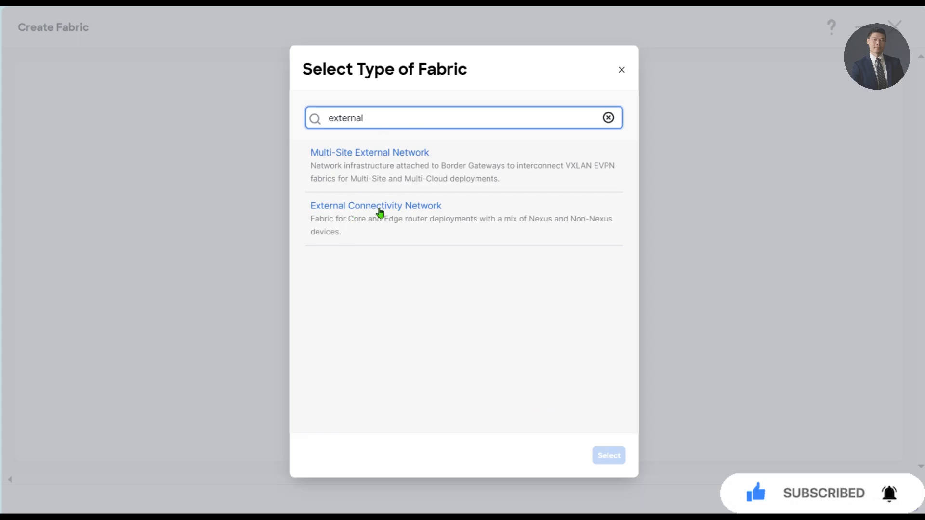
pyautogui.click(419, 216)
pyautogui.click(610, 455)
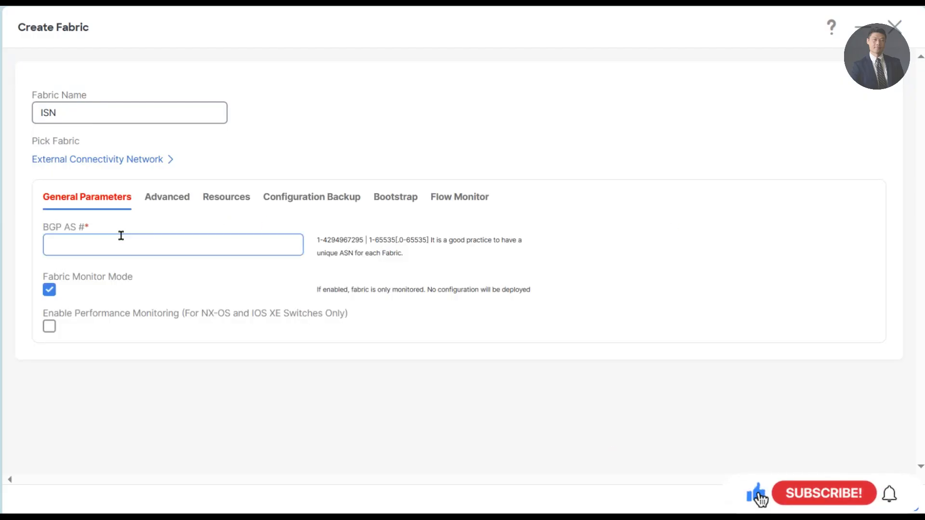
pyautogui.click(119, 236)
pyautogui.write('777')
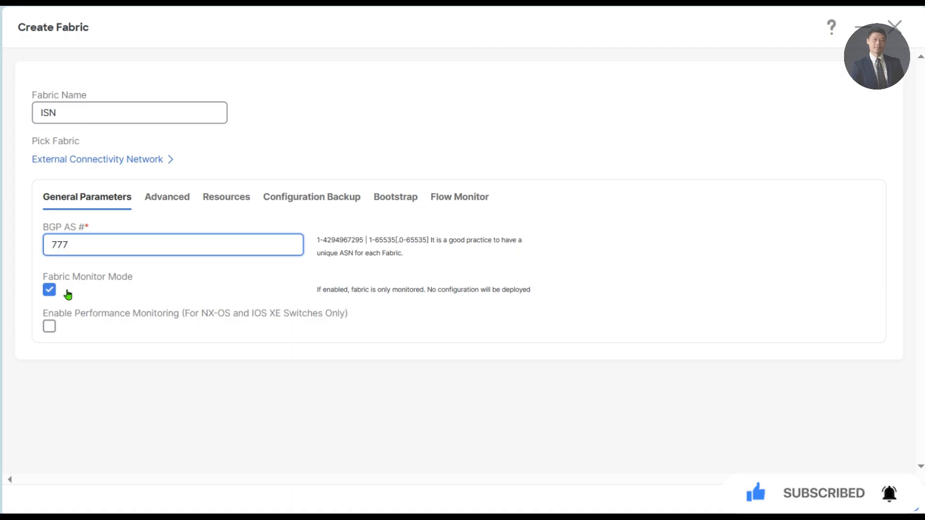
# - Uncheck Fabric Monitor Mode for the ISN fabric
pyautogui.click(49, 290)
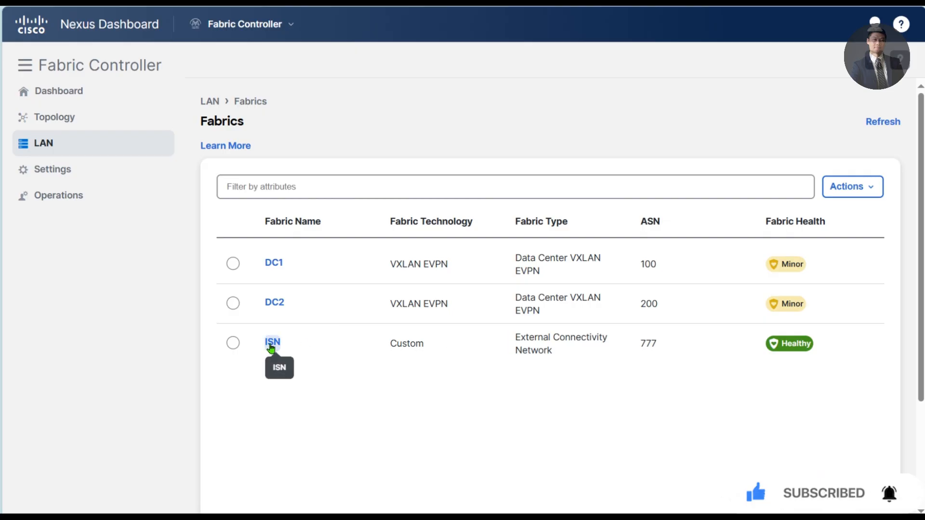
# - In ISN's switch list, enter seed IP 172.55.55.14 and the switch credentials
pyautogui.click(272, 343)
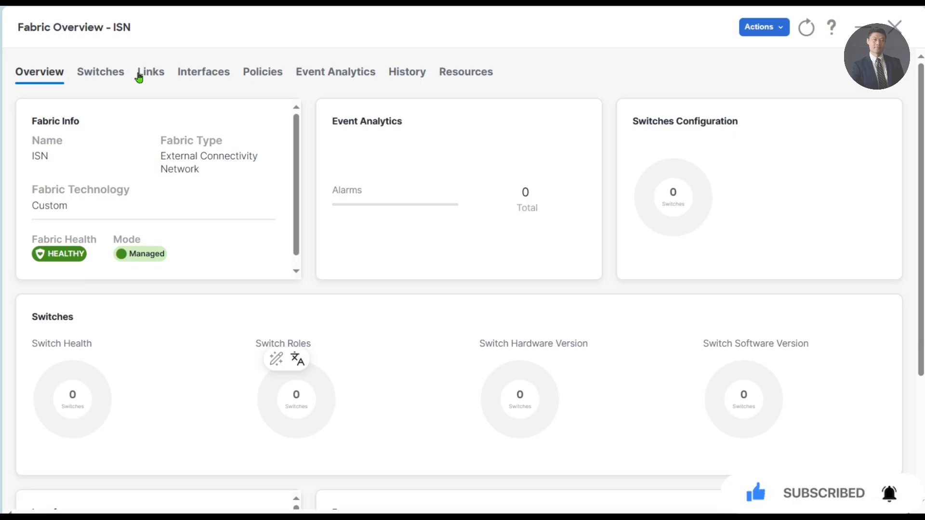
pyautogui.click(92, 72)
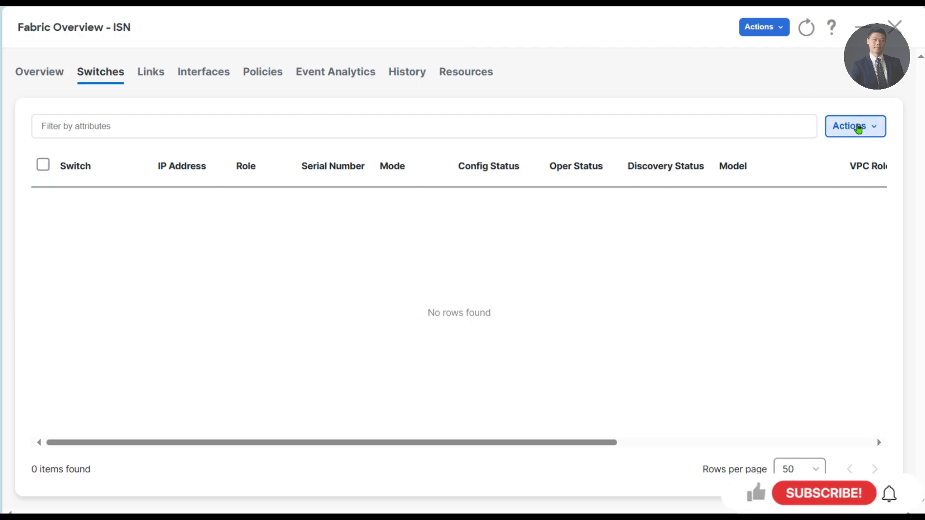
pyautogui.click(867, 135)
pyautogui.click(813, 156)
pyautogui.click(124, 189)
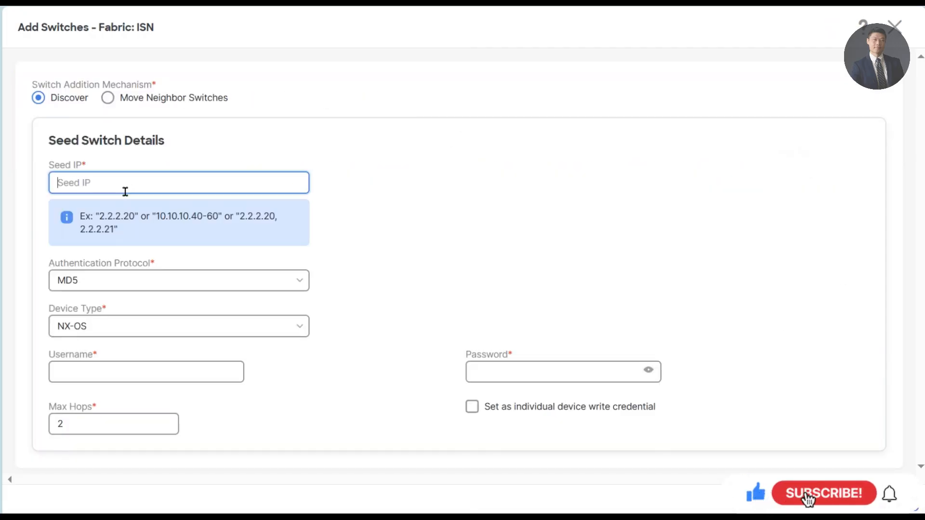
pyautogui.write('172.')
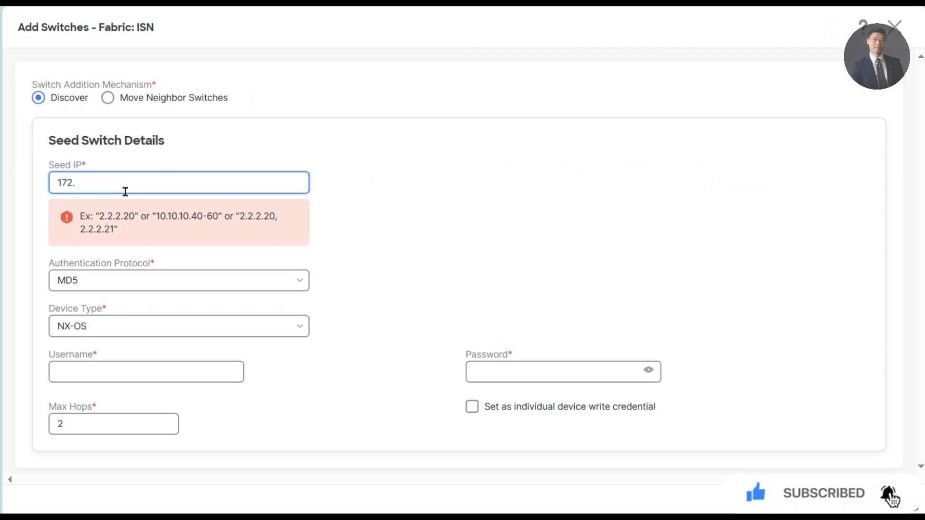
pyautogui.write('55.55.')
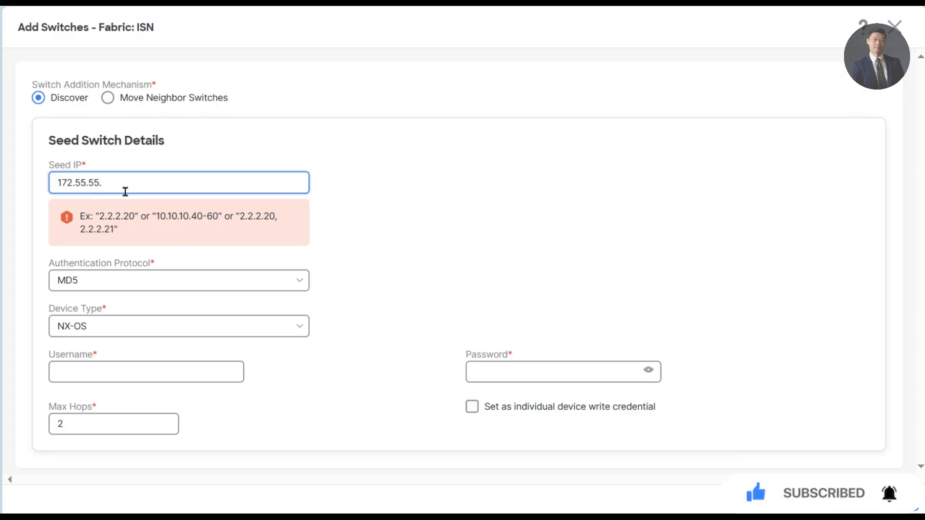
pyautogui.press('Tab')
pyautogui.press('Tab')
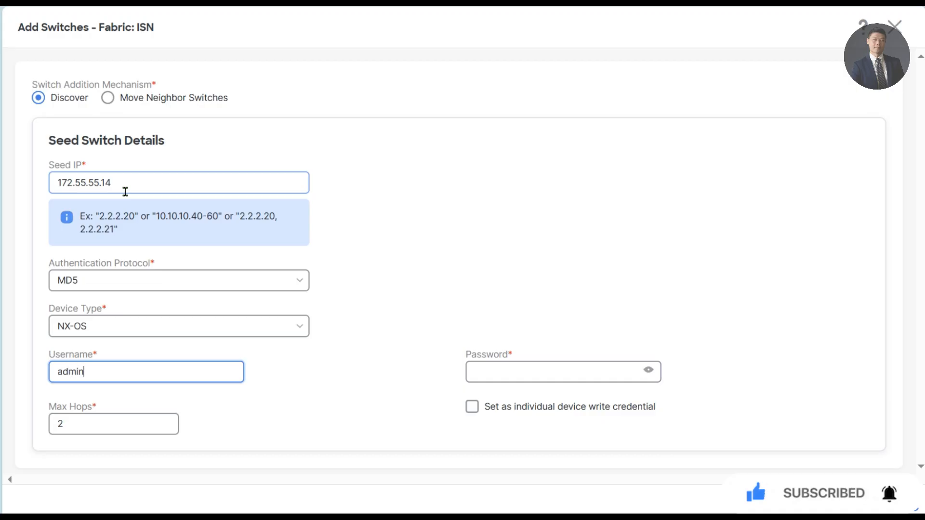
pyautogui.press('Tab')
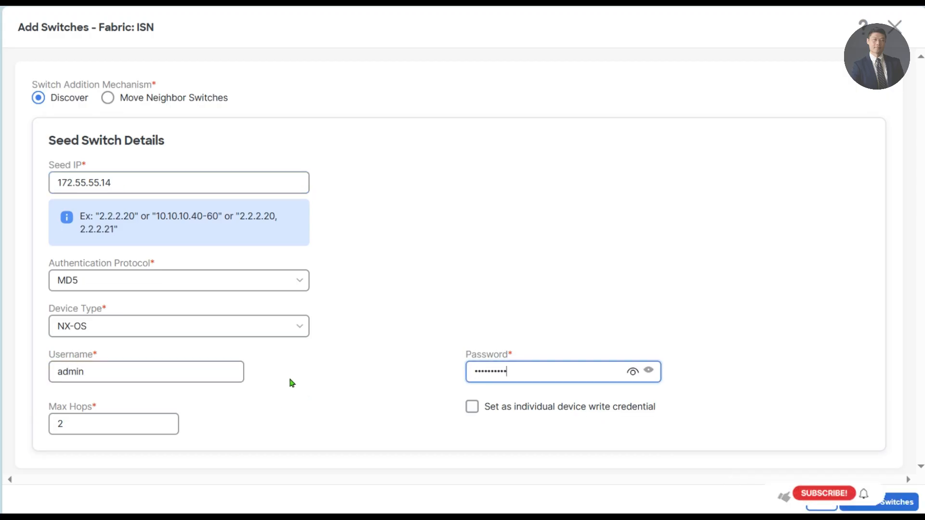
# - Discover switches from the seed and add Core-Rtr to ISN
pyautogui.click(871, 503)
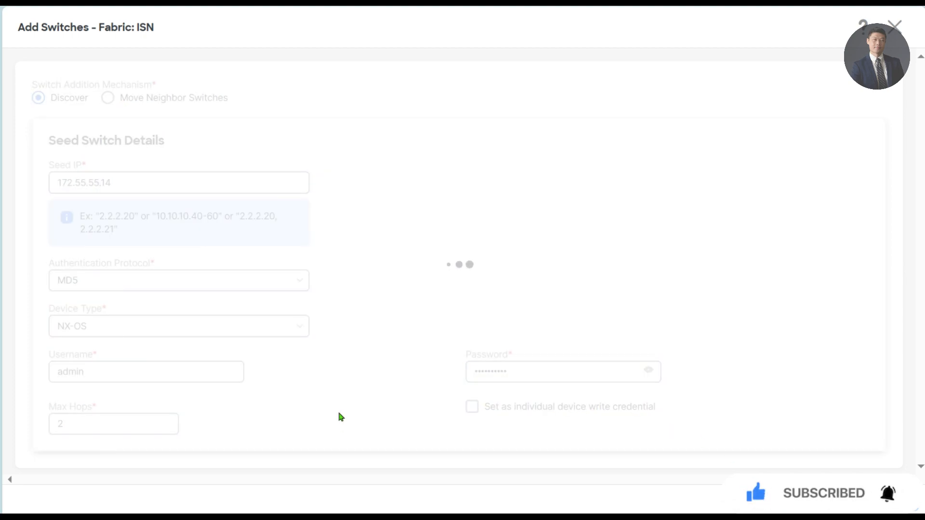
pyautogui.scroll(-4, 337, 415)
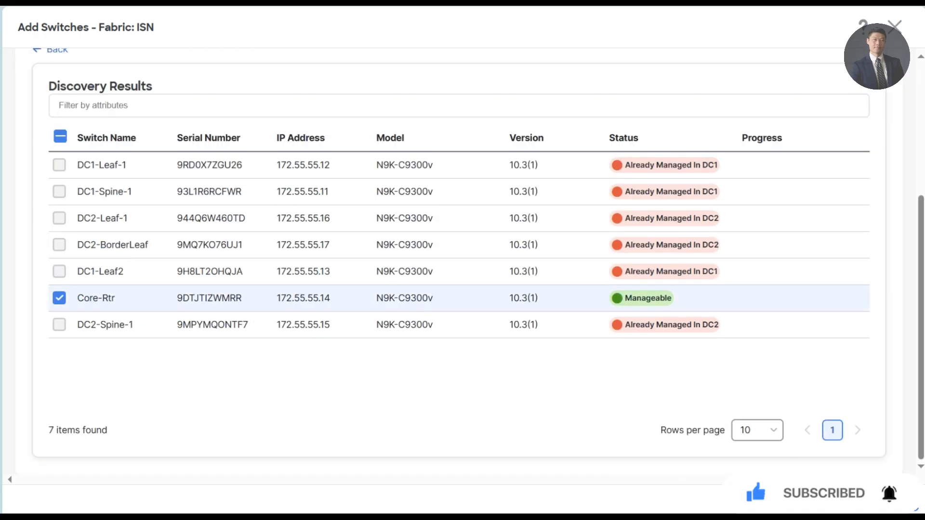
pyautogui.click(882, 500)
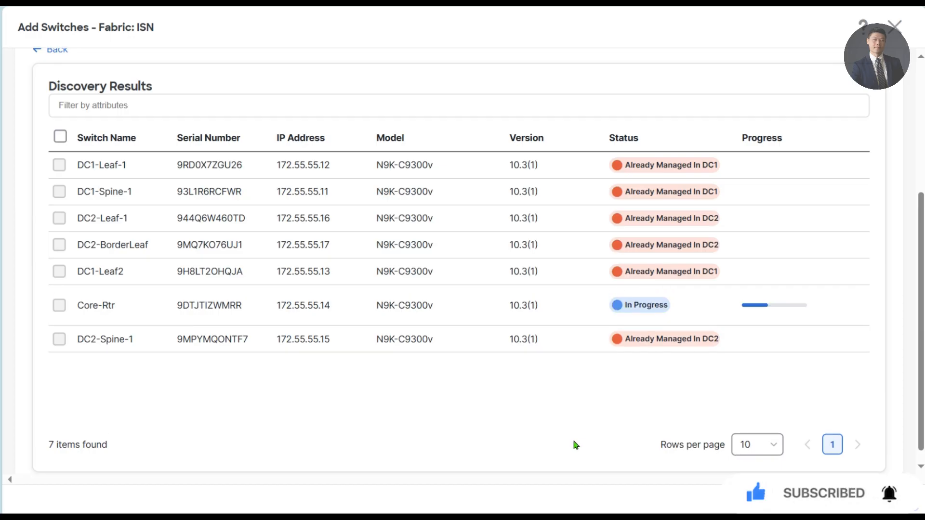
pyautogui.scroll(3, 423, 411)
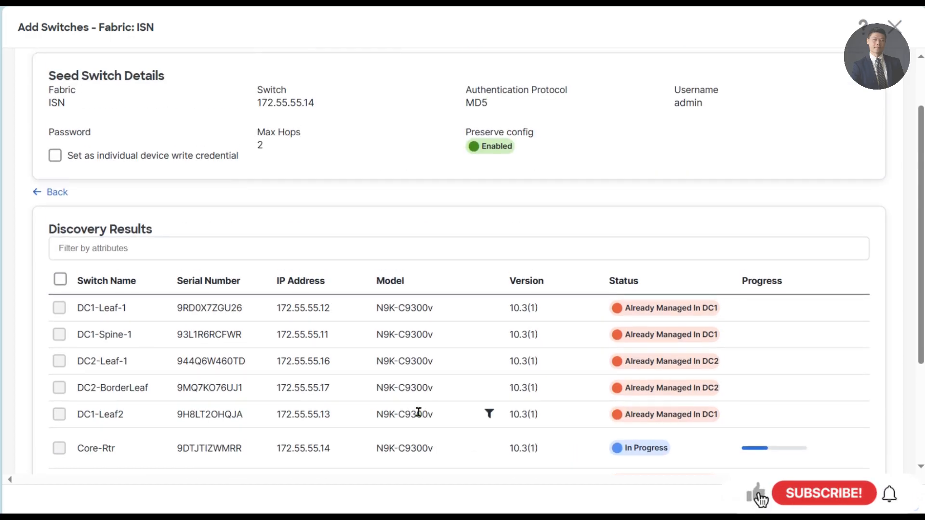
pyautogui.scroll(2, 418, 413)
pyautogui.scroll(-5, 419, 409)
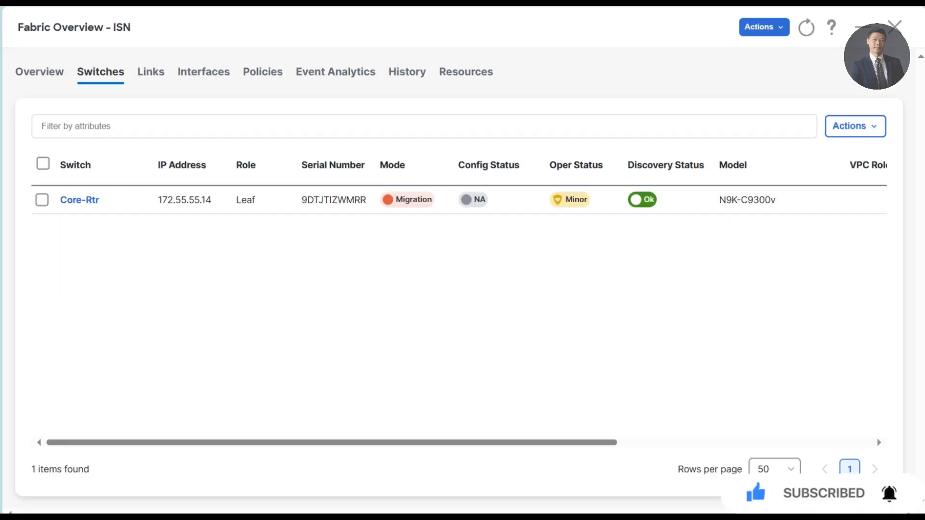
pyautogui.click(43, 201)
pyautogui.click(188, 70)
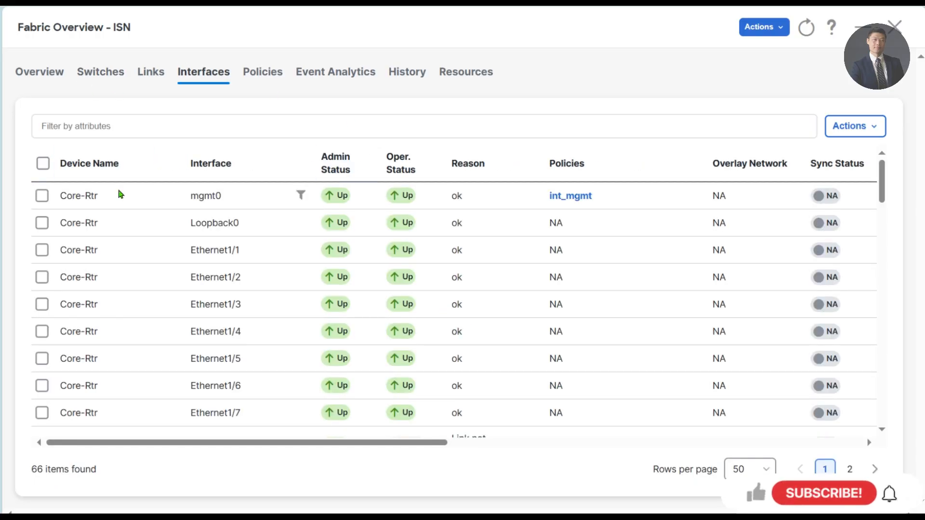
pyautogui.click(42, 195)
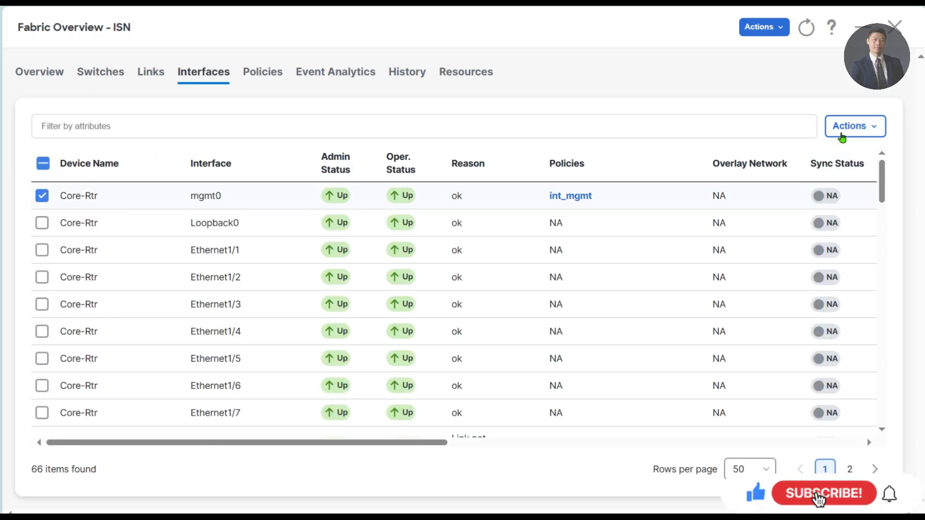
pyautogui.click(855, 126)
pyautogui.click(784, 199)
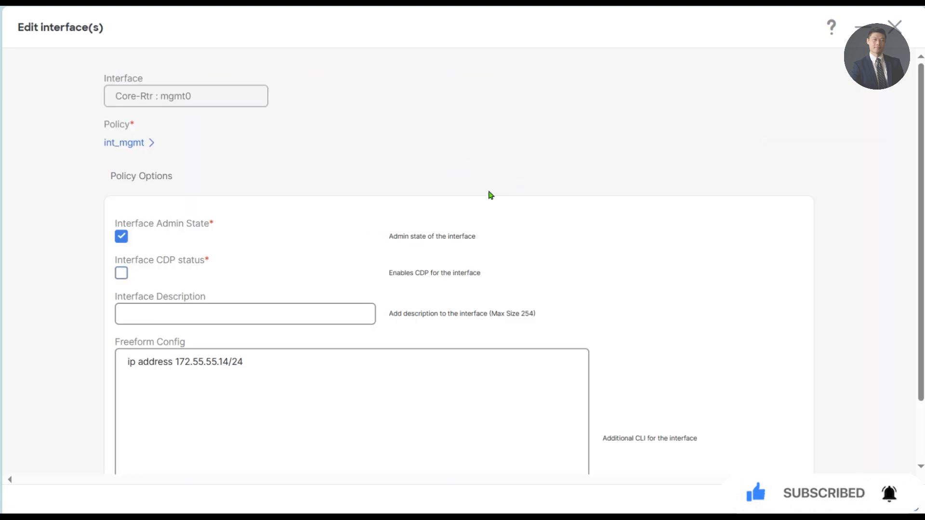
pyautogui.click(895, 27)
pyautogui.click(106, 76)
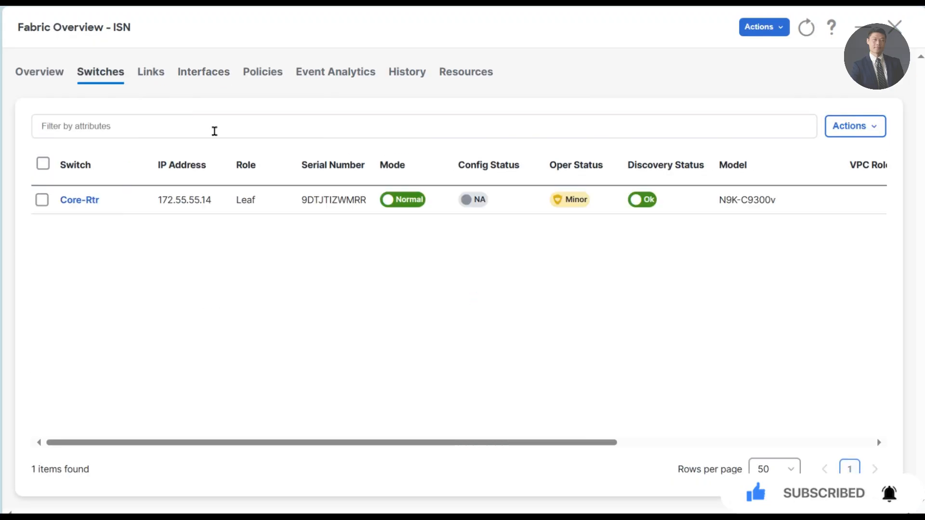
pyautogui.click(42, 199)
# - Give Core-Rtr the Core Router role and acknowledge the warning
pyautogui.click(857, 125)
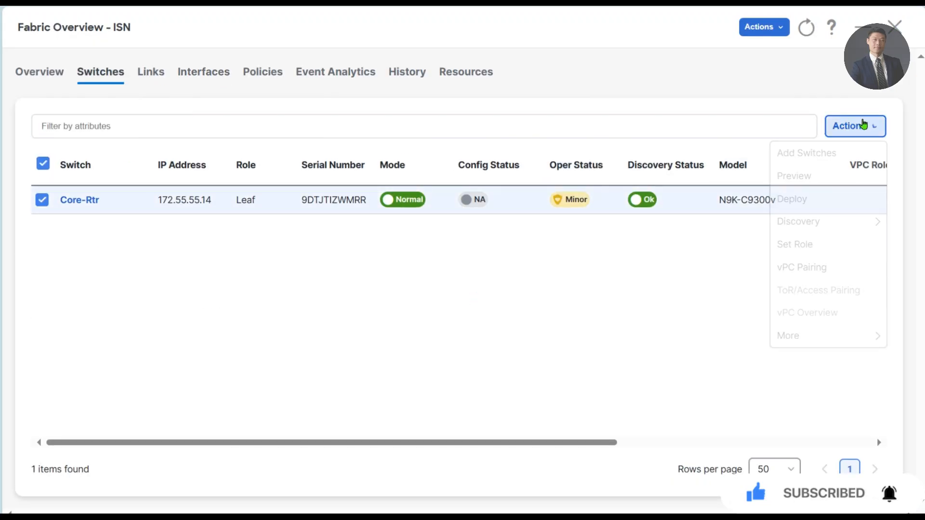
pyautogui.click(808, 244)
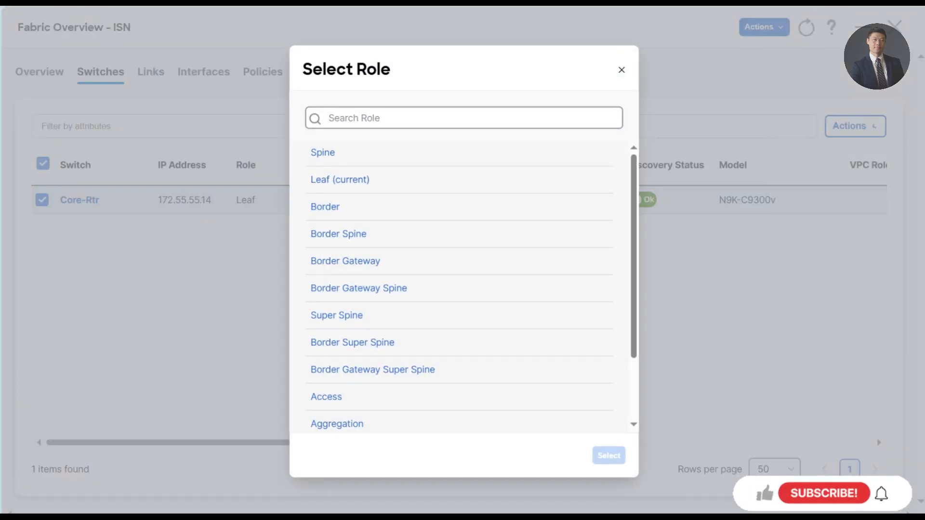
pyautogui.click(391, 118)
pyautogui.write('core')
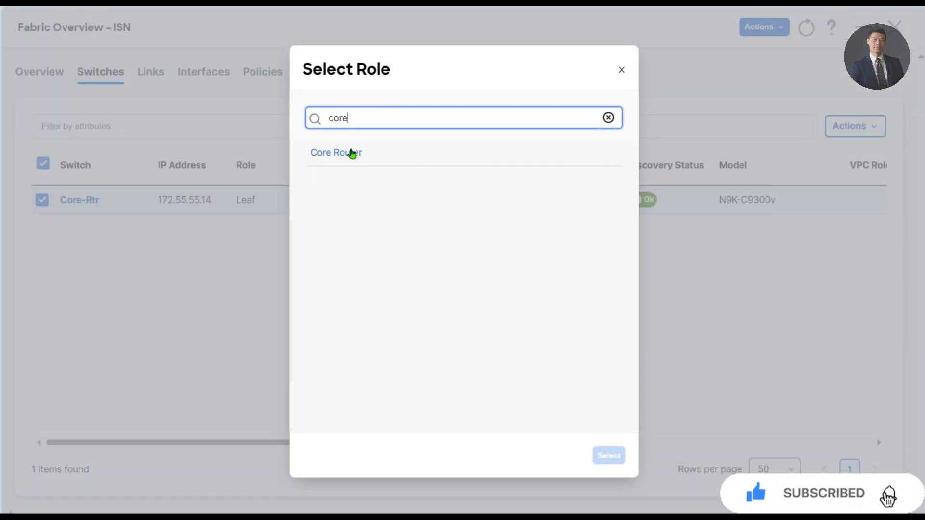
pyautogui.click(353, 152)
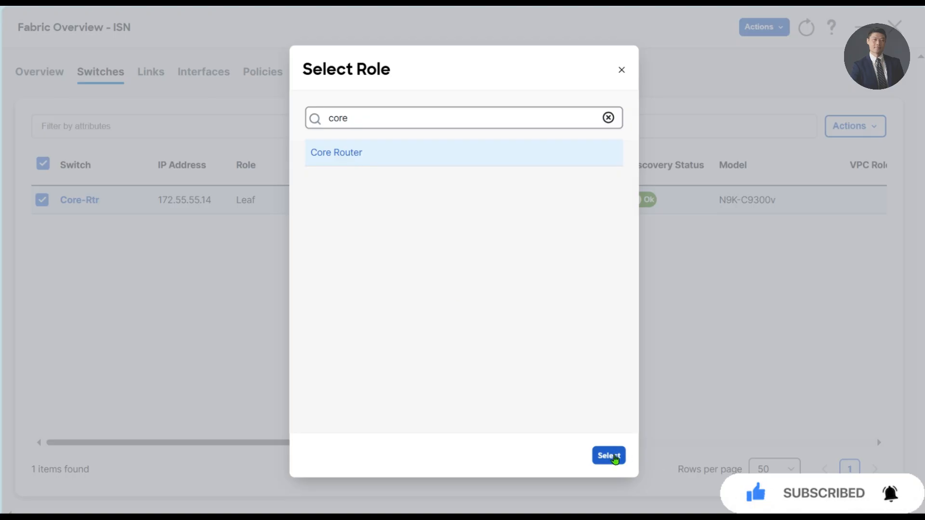
pyautogui.click(609, 456)
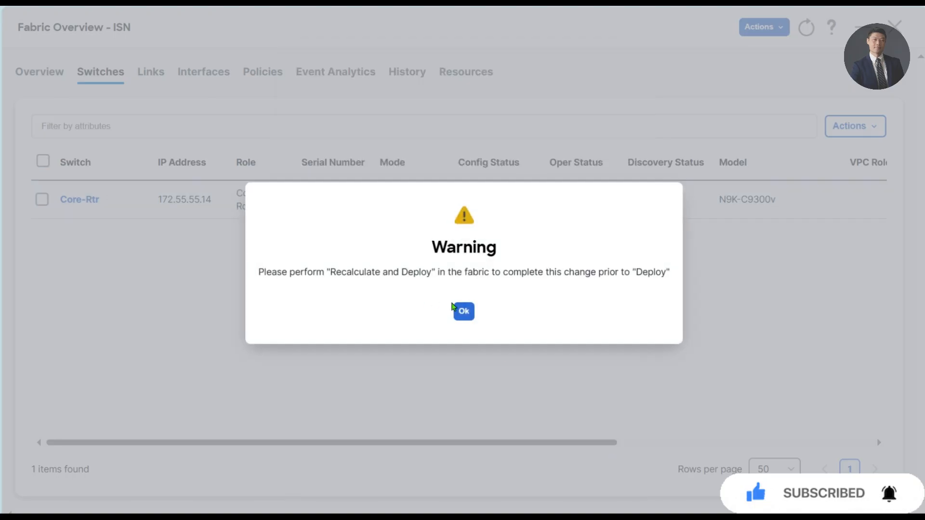
pyautogui.click(464, 312)
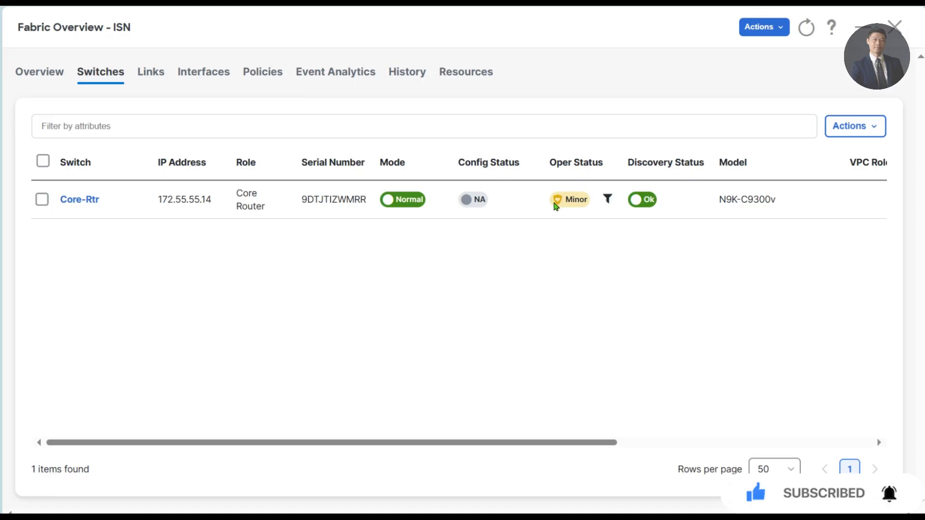
# - Recalculate and deploy ISN until Core-Rtr is In-Sync, then go to Topology
pyautogui.click(764, 26)
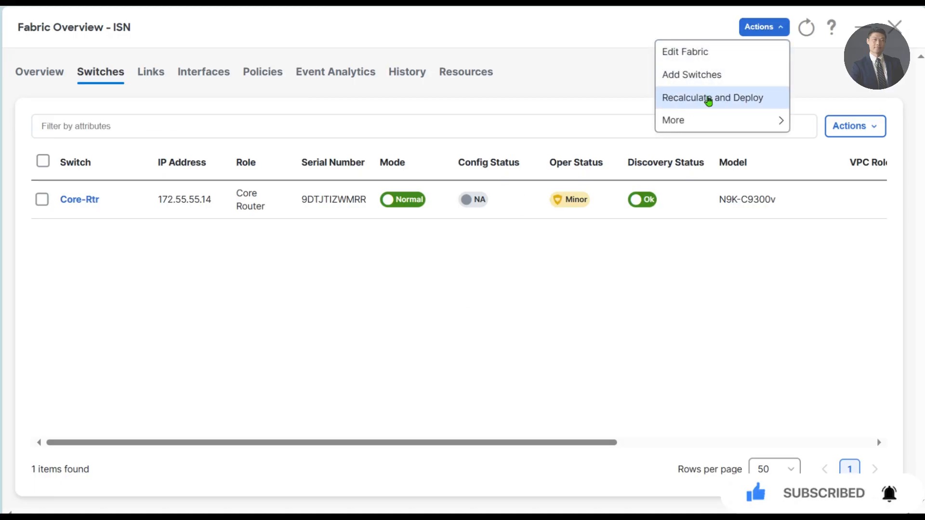
pyautogui.click(707, 98)
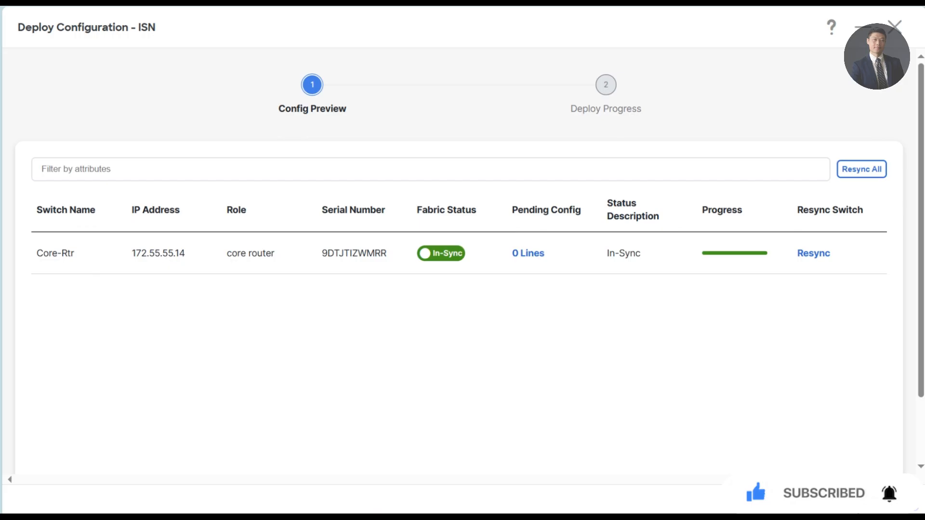
pyautogui.click(816, 496)
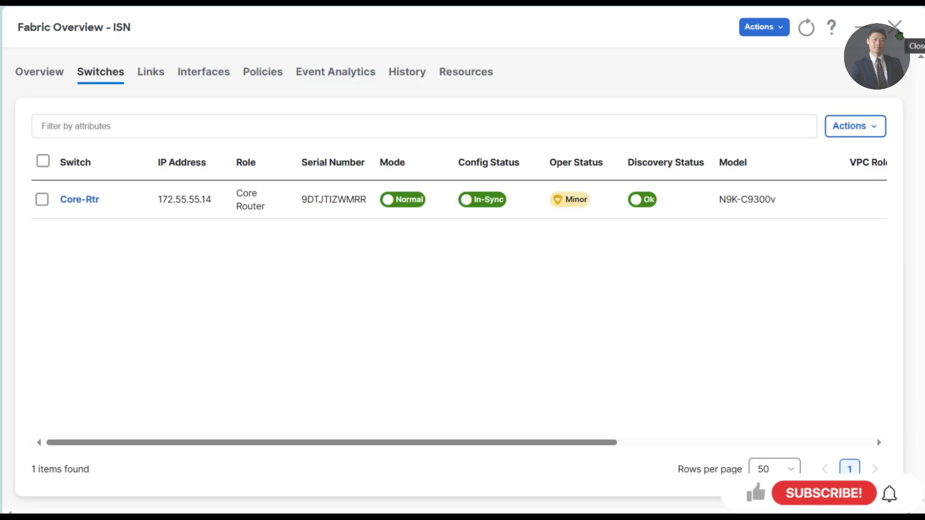
pyautogui.click(897, 31)
pyautogui.click(62, 121)
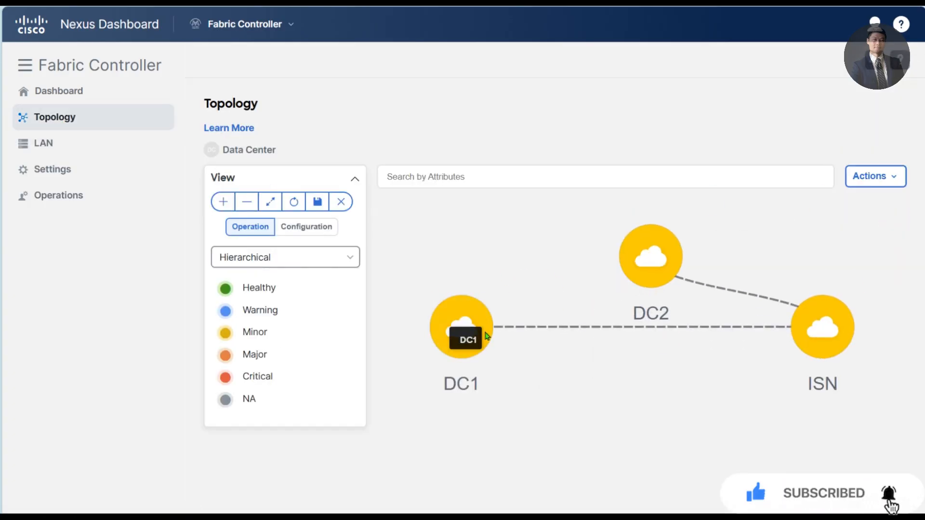
# - Place ISN top centre, DC1 lower left, DC2 lower right, then return to LAN Fabrics
pyautogui.moveTo(487, 336); pyautogui.dragTo(838, 441)
pyautogui.moveTo(819, 333); pyautogui.dragTo(746, 246)
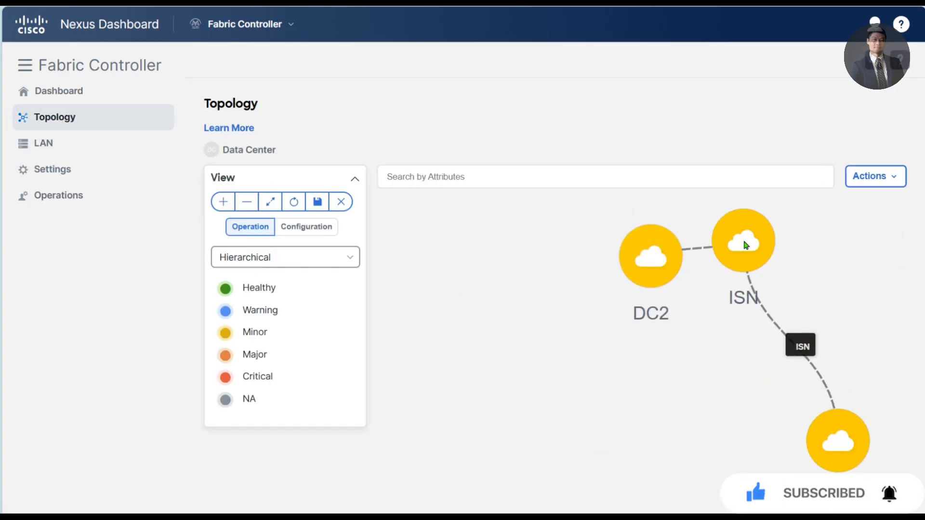
pyautogui.moveTo(651, 256); pyautogui.dragTo(465, 389)
pyautogui.moveTo(831, 443); pyautogui.dragTo(807, 386)
pyautogui.moveTo(726, 247); pyautogui.dragTo(580, 243)
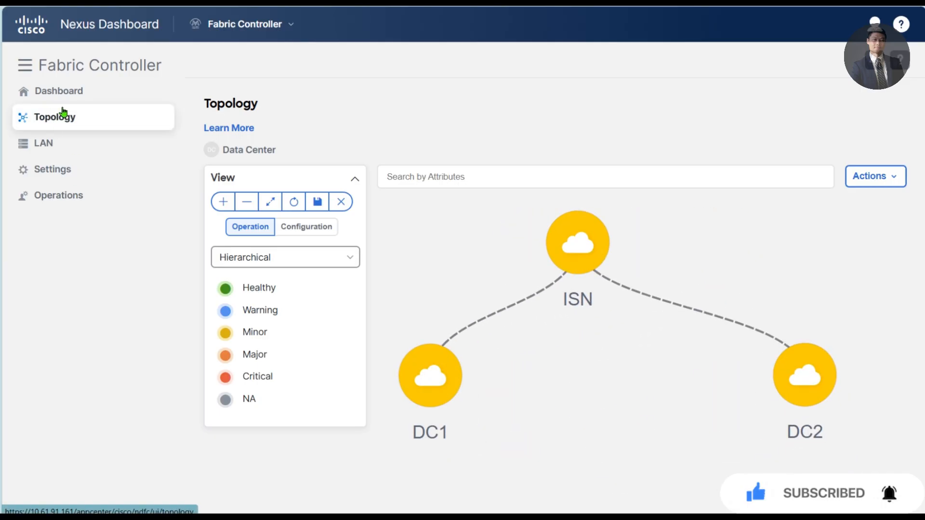
pyautogui.moveTo(56, 142)
pyautogui.click(192, 172)
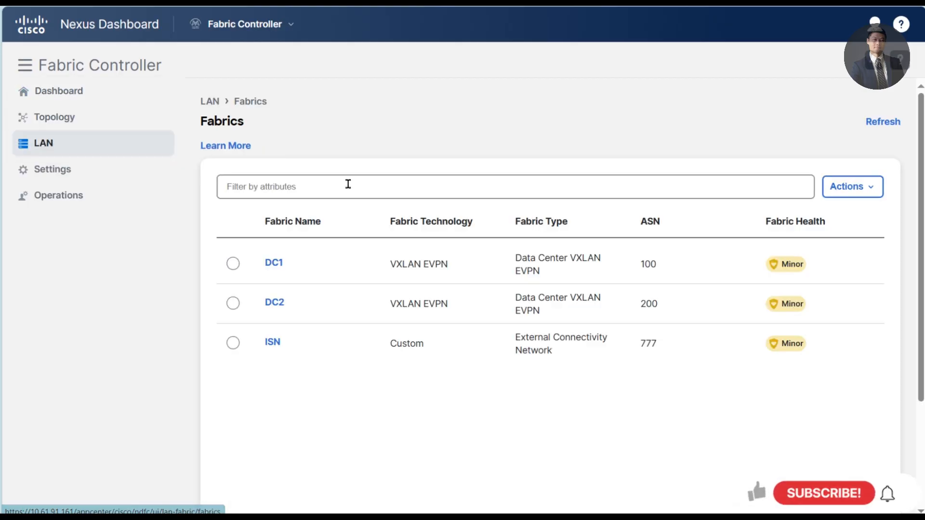
# - Create a fabric named MSD and choose Multi-Site External Network as its type
pyautogui.click(861, 194)
pyautogui.click(843, 216)
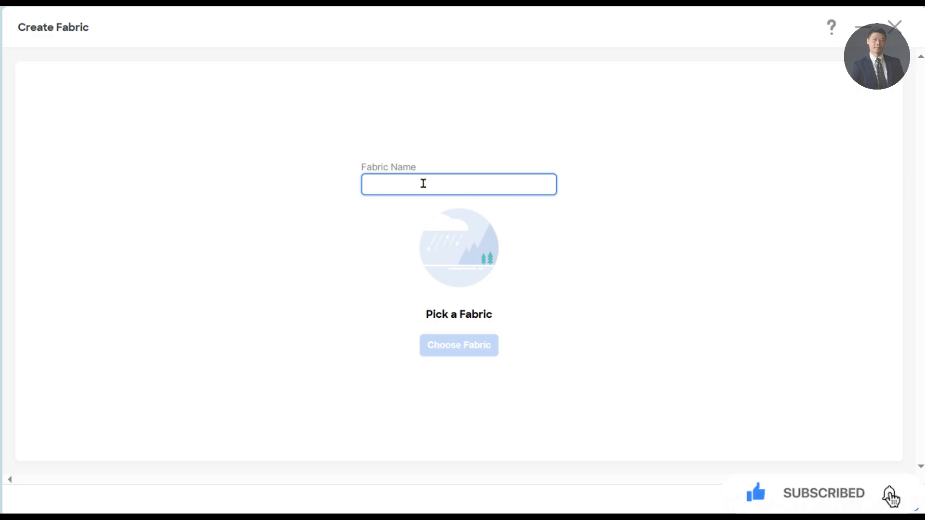
pyautogui.write('MSD')
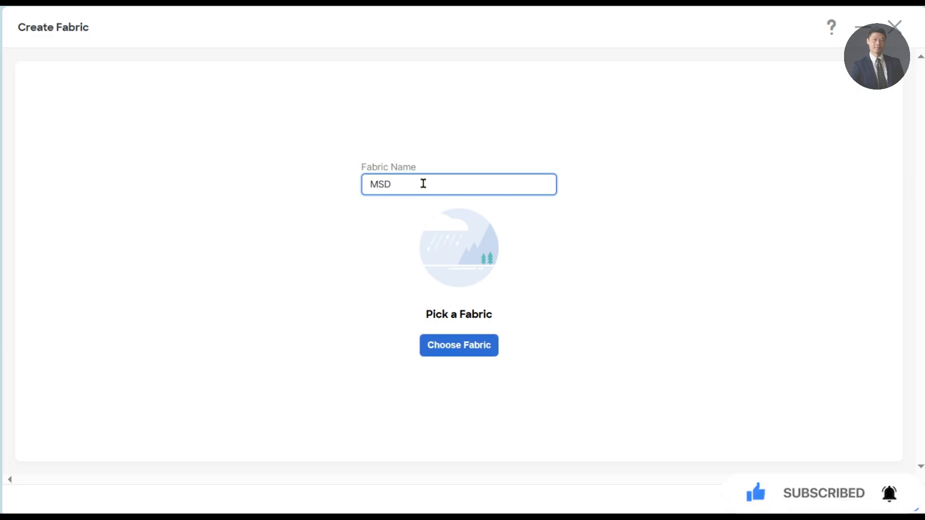
pyautogui.click(450, 350)
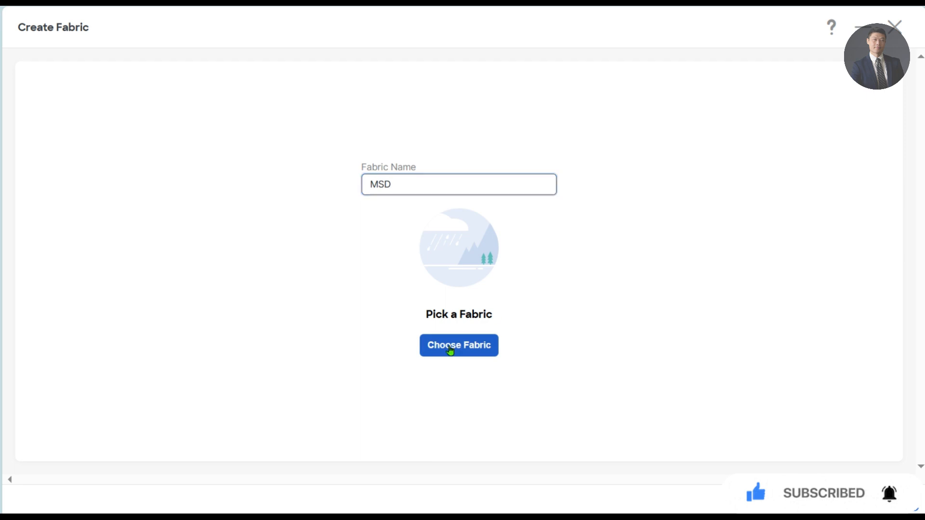
pyautogui.click(410, 116)
pyautogui.write('external')
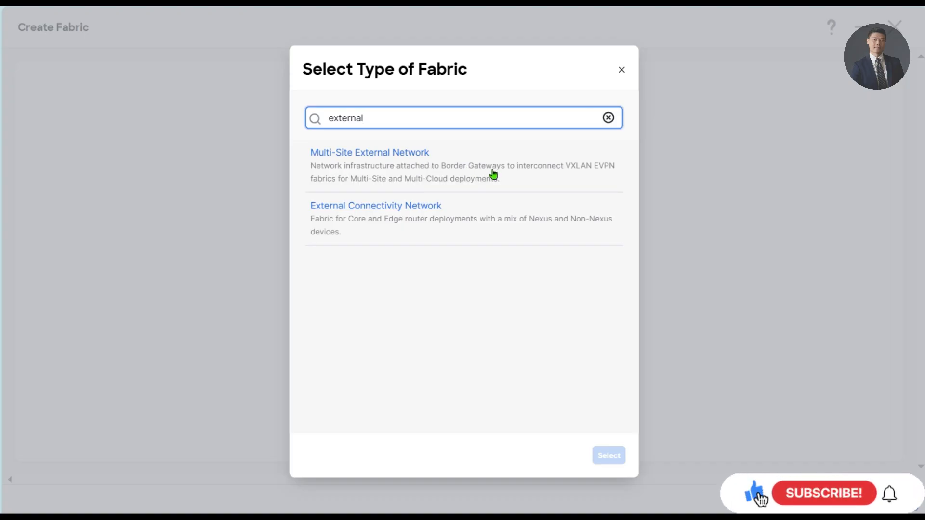
pyautogui.click(432, 174)
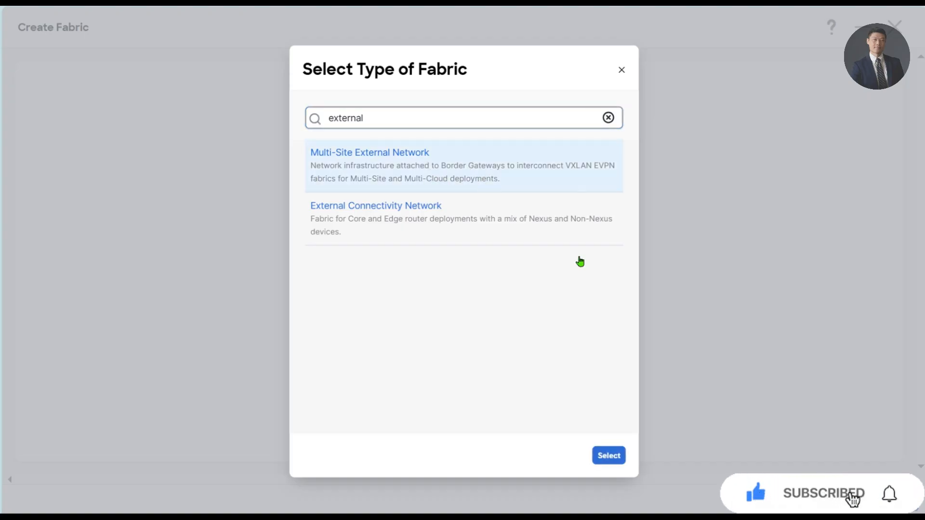
pyautogui.click(610, 455)
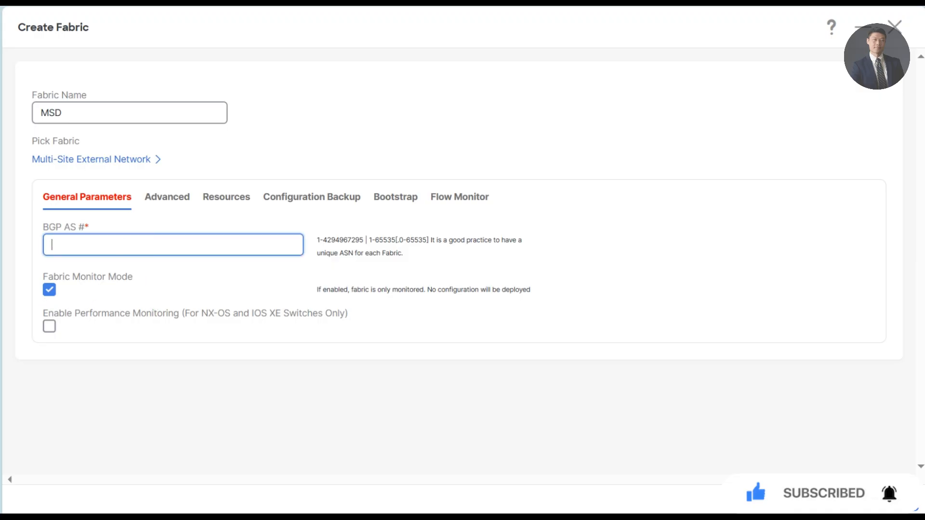
pyautogui.click(142, 161)
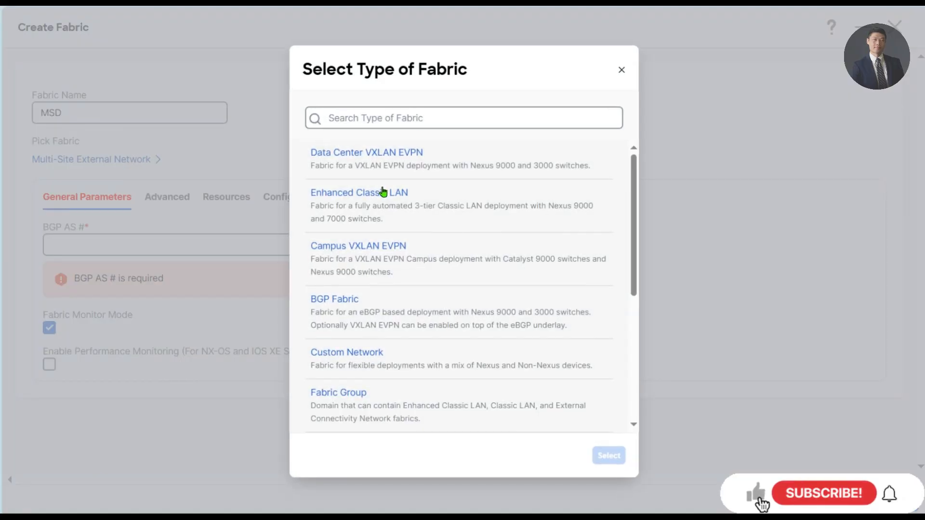
pyautogui.write('external')
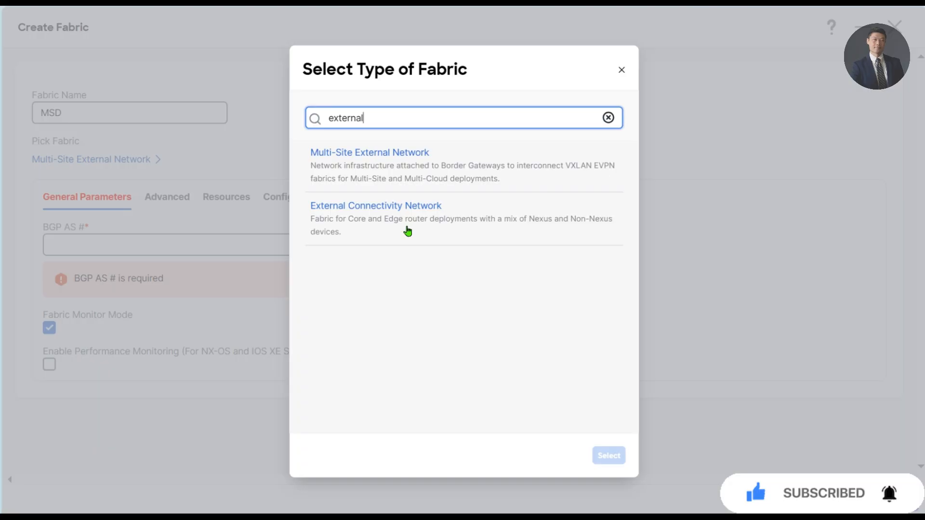
pyautogui.press('BackSpace')
pyautogui.press('BackSpace')
pyautogui.press('BackSpace')
pyautogui.press('BackSpace')
pyautogui.press('BackSpace')
pyautogui.press('BackSpace')
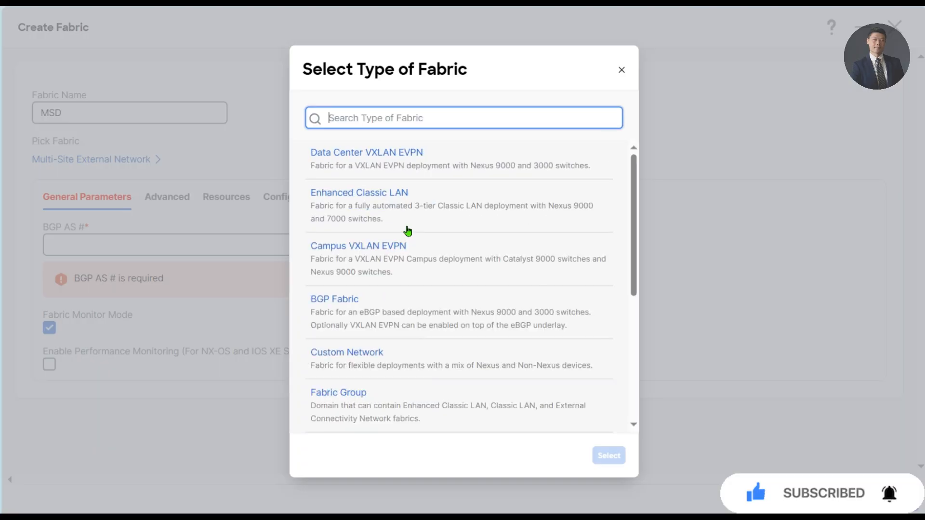
pyautogui.write('vxlan ev')
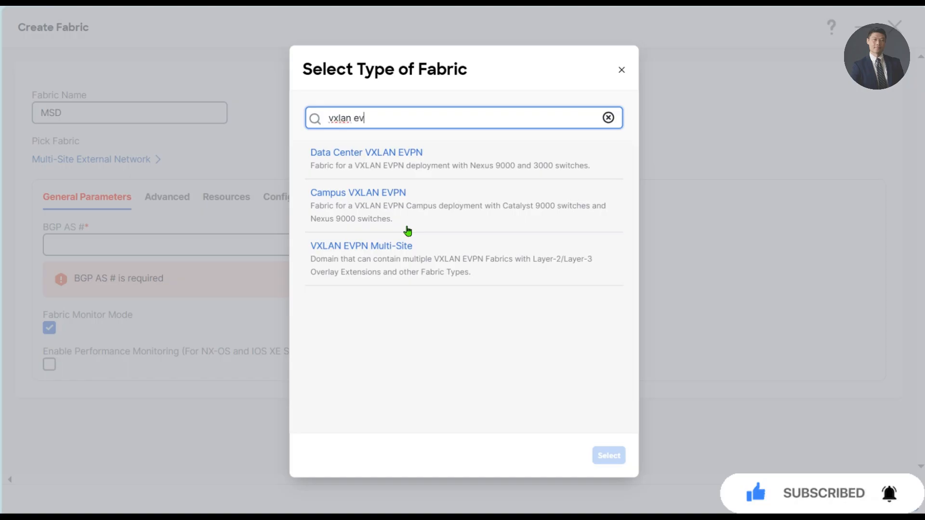
pyautogui.write('pn mul')
pyautogui.click(398, 172)
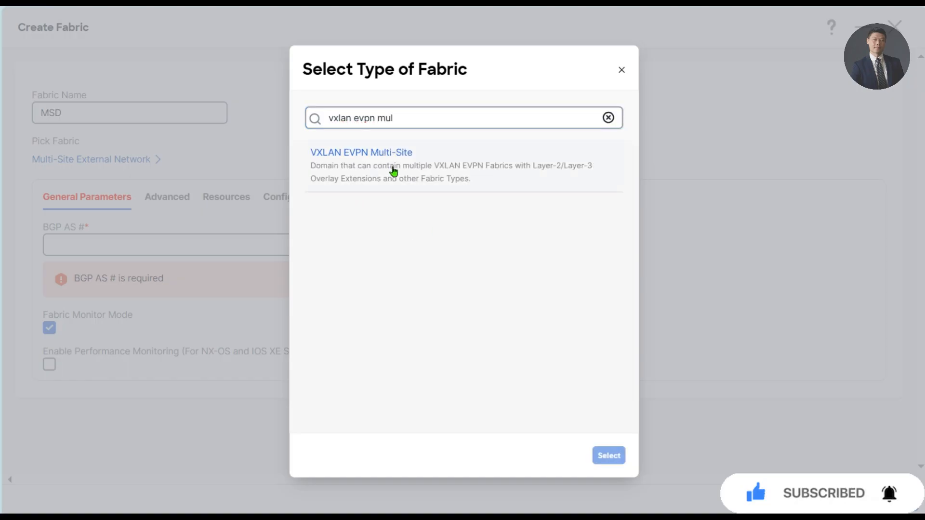
pyautogui.click(624, 456)
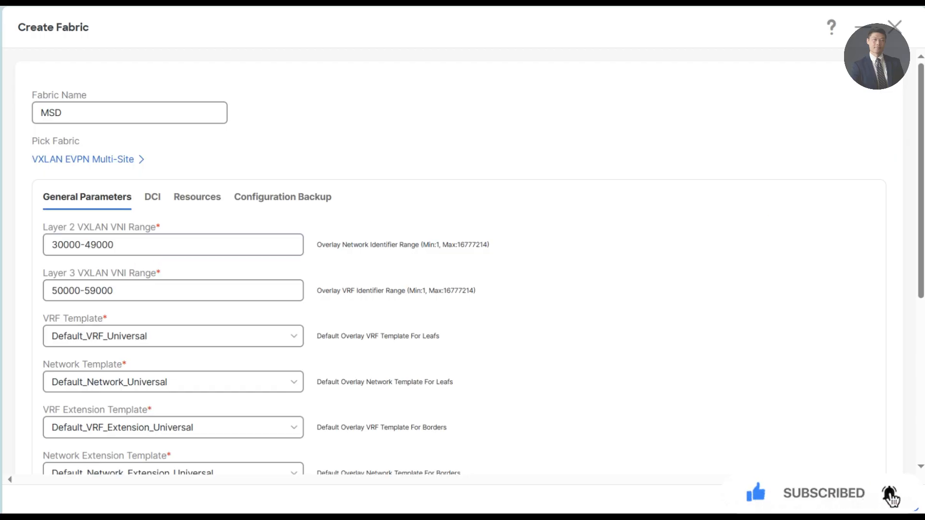
# - Show MSD's DCI settings and list the Multi-Site Overlay IFC Deployment Method options, currently Manual
pyautogui.click(289, 262)
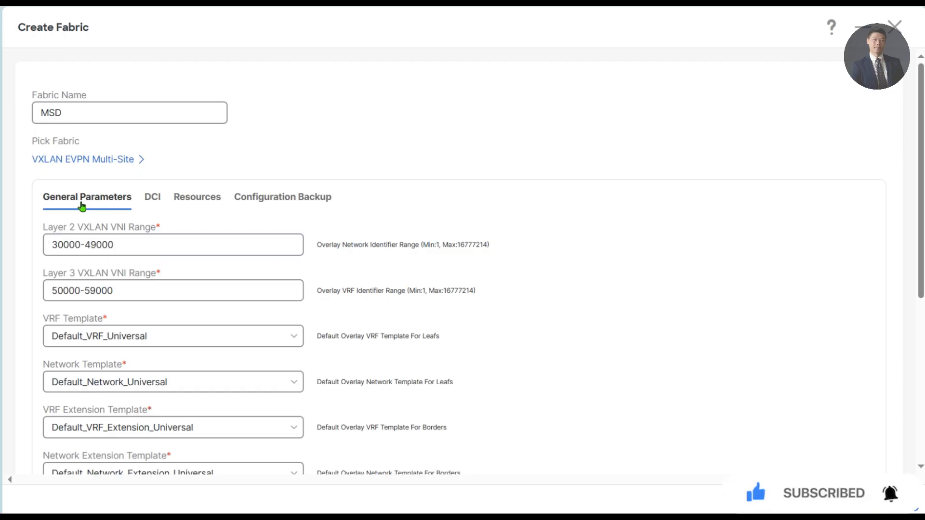
pyautogui.click(153, 201)
pyautogui.scroll(-2, 161, 254)
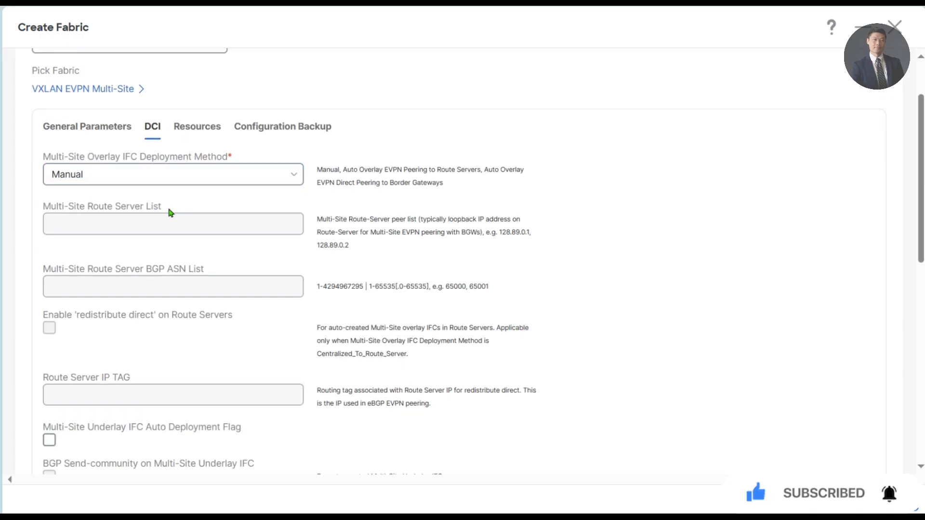
pyautogui.click(170, 158)
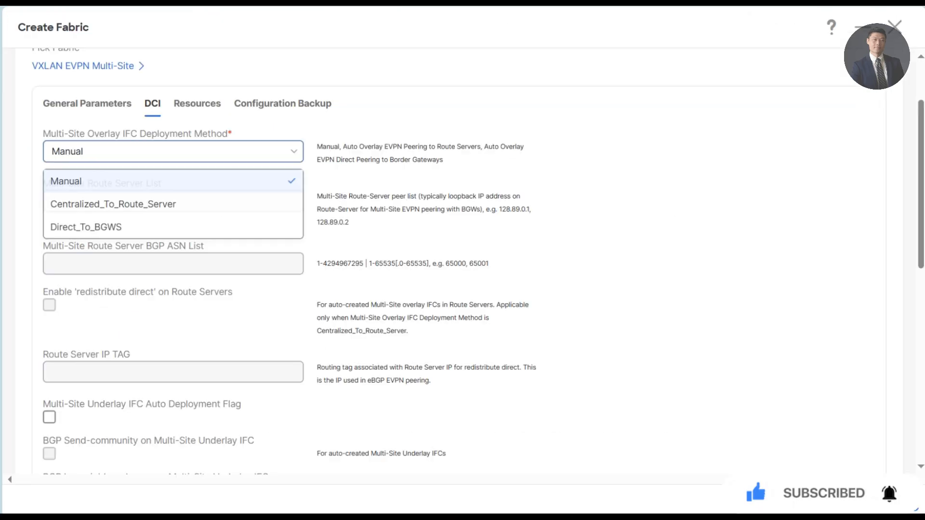
pyautogui.click(219, 188)
pyautogui.click(202, 163)
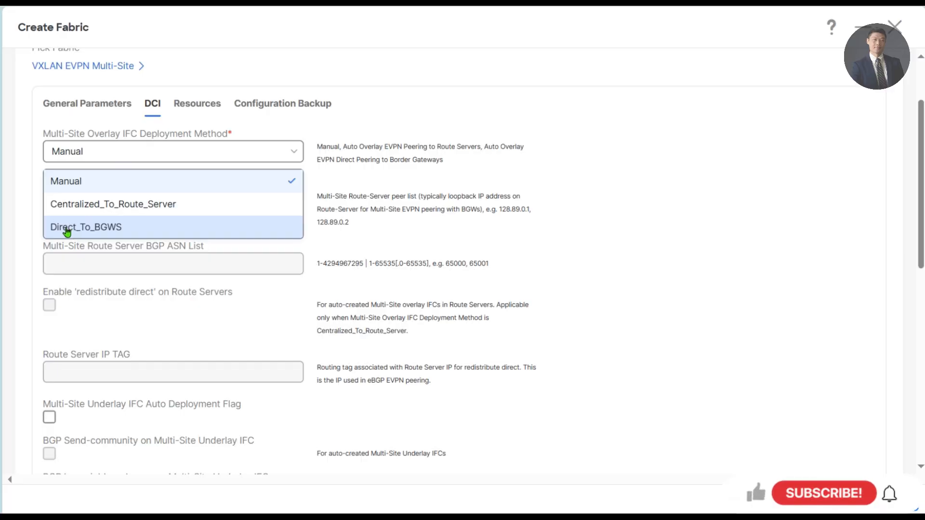
# - Set the overlay deployment method to Direct_To_BGWS and enable Multi-Site Underlay IFC Auto Deployment
pyautogui.click(114, 227)
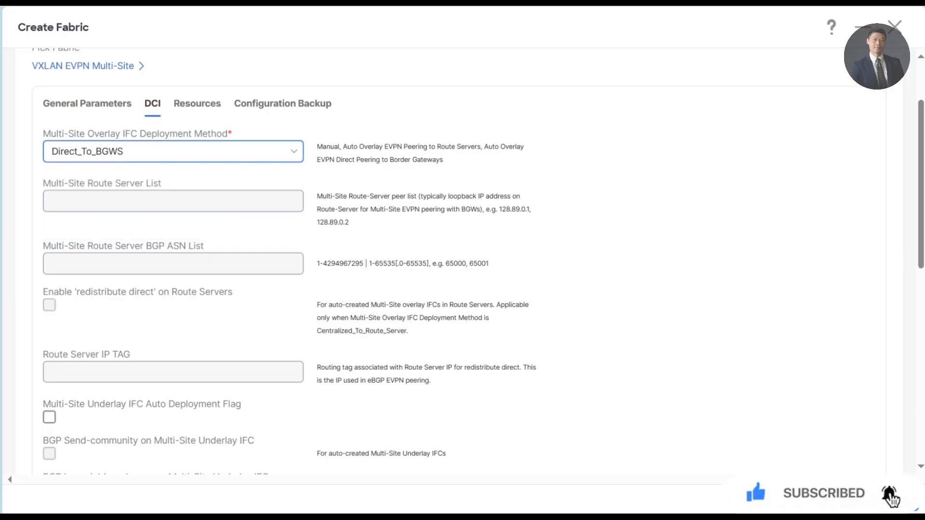
pyautogui.scroll(-2, 229, 329)
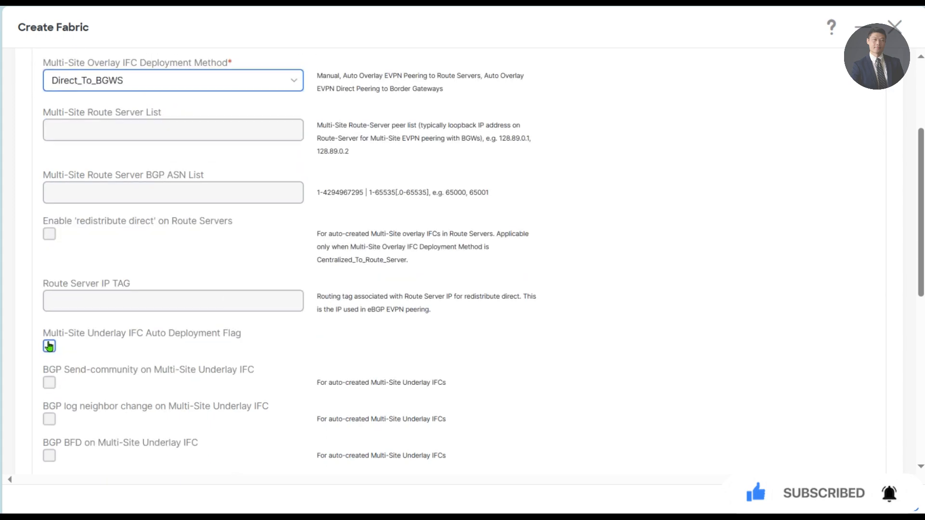
pyautogui.scroll(-1, 56, 346)
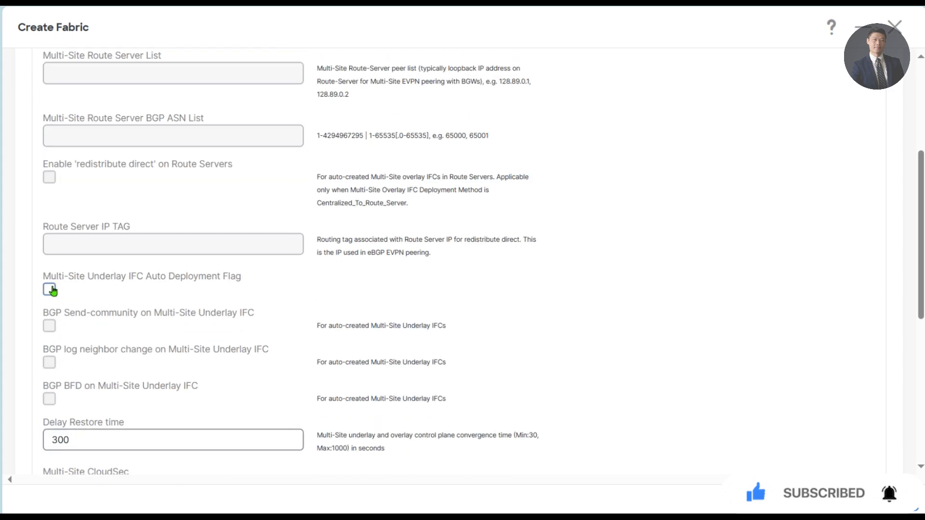
pyautogui.click(49, 290)
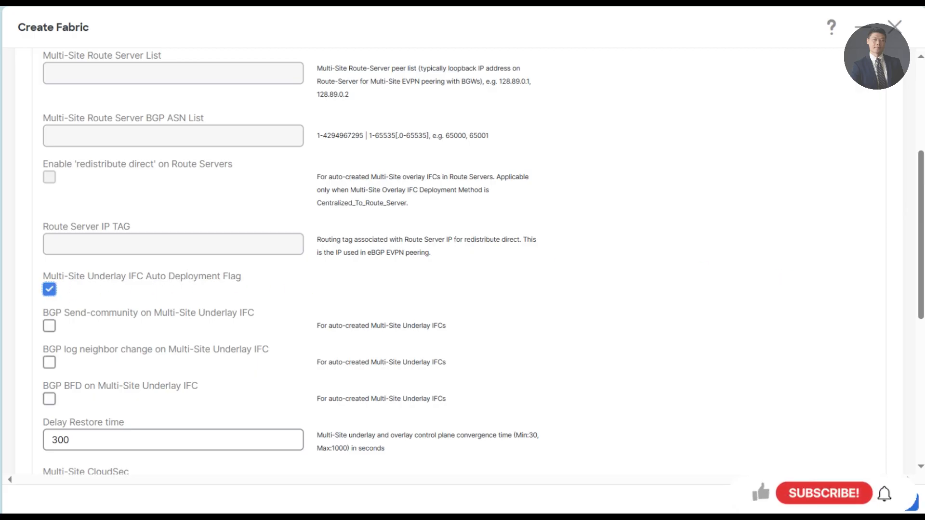
# - Review MSD's resource ranges, including the DCI subnet IP range
pyautogui.scroll(5, 232, 159)
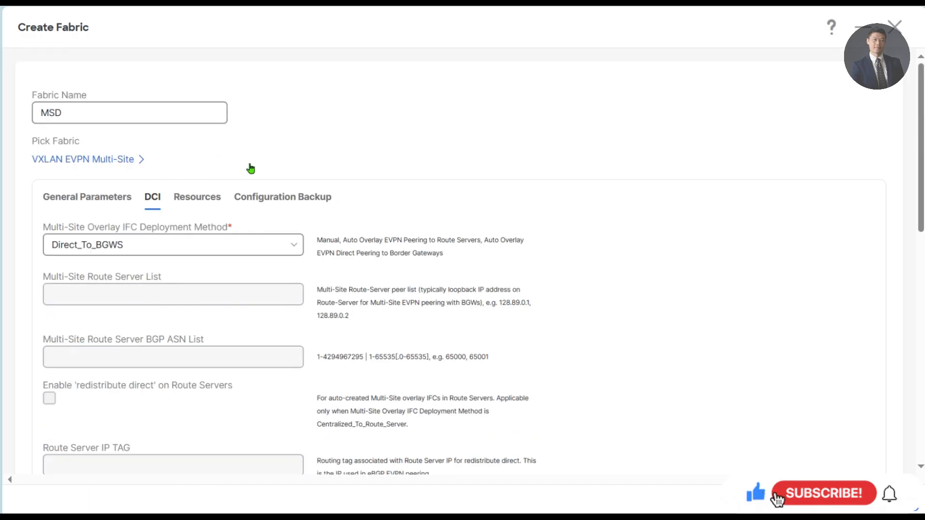
pyautogui.click(205, 198)
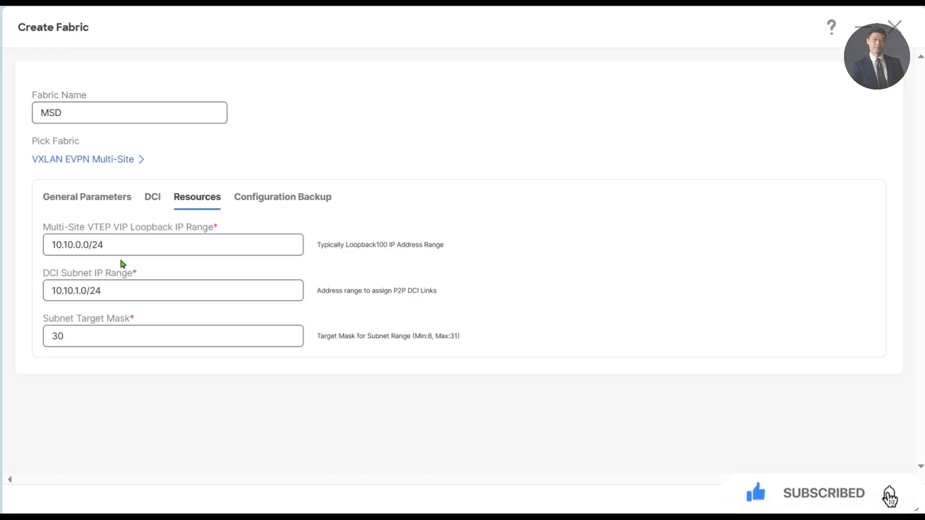
pyautogui.click(111, 285)
# - Save the MSD fabric and move DC1 into it as a child fabric, acknowledging the warning
pyautogui.click(898, 500)
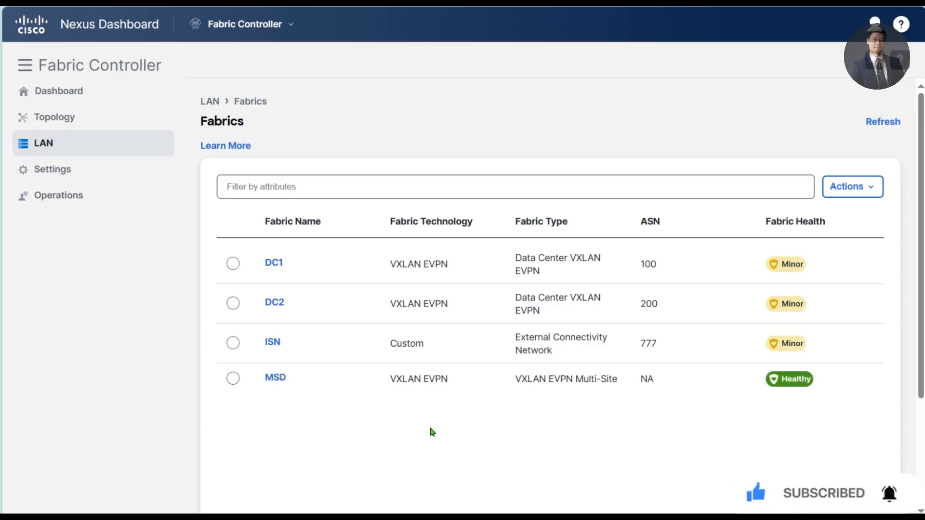
pyautogui.click(278, 379)
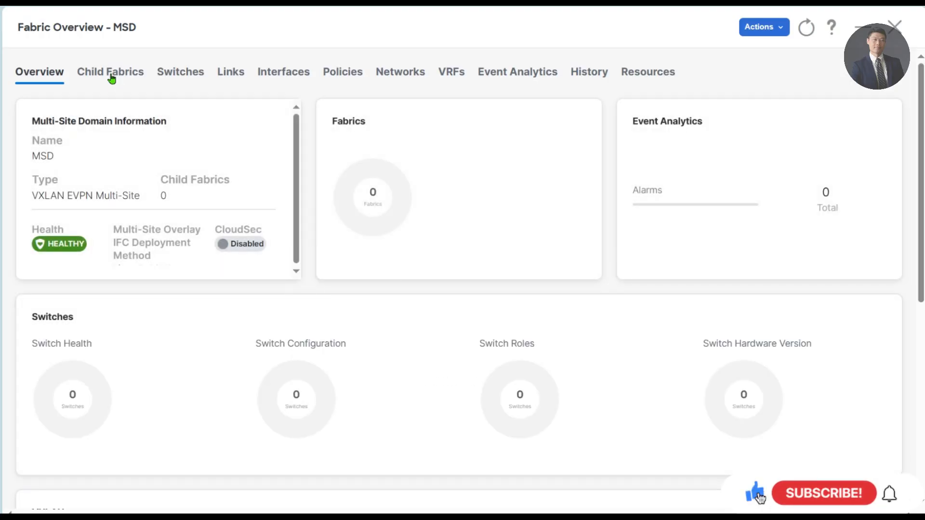
pyautogui.click(112, 73)
pyautogui.click(872, 126)
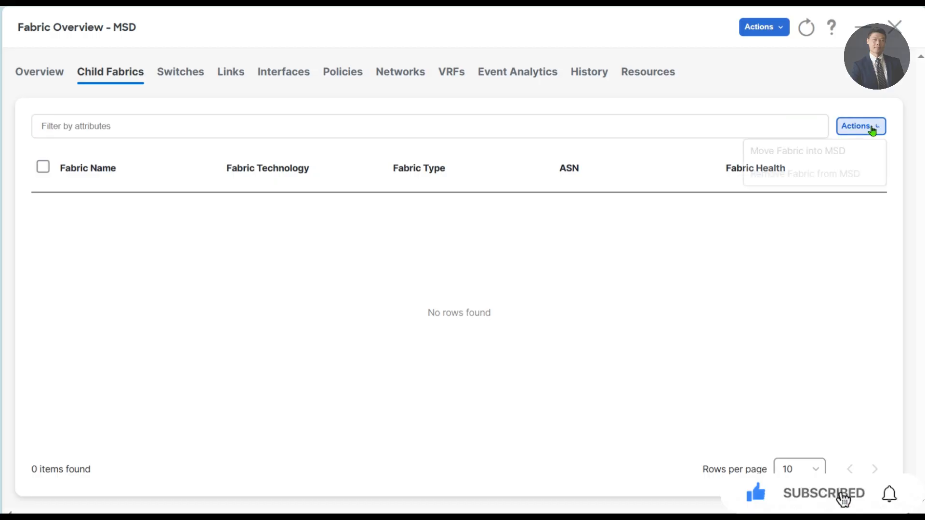
pyautogui.click(814, 152)
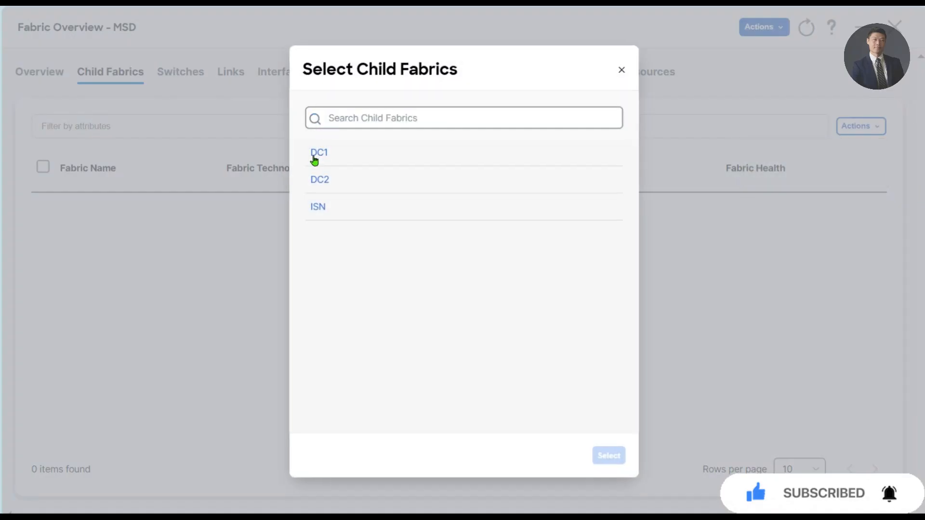
pyautogui.click(314, 161)
pyautogui.click(608, 455)
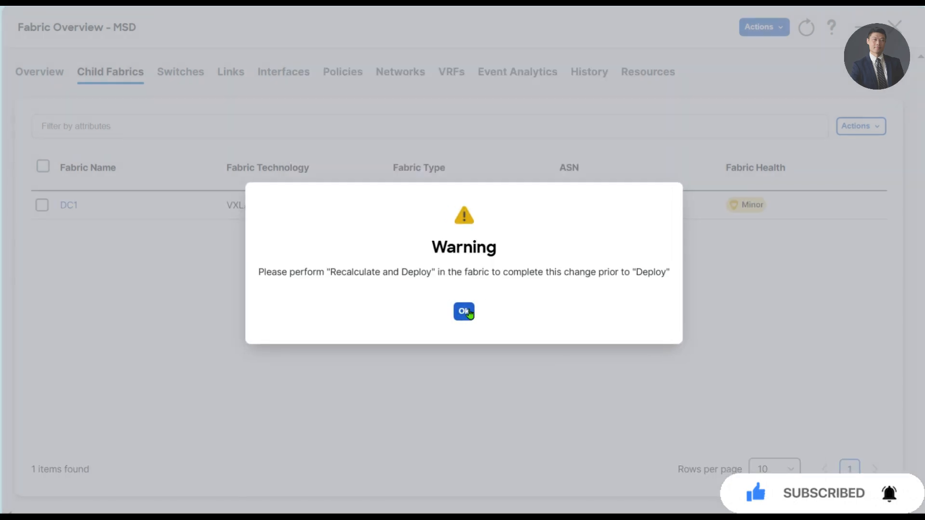
pyautogui.click(465, 313)
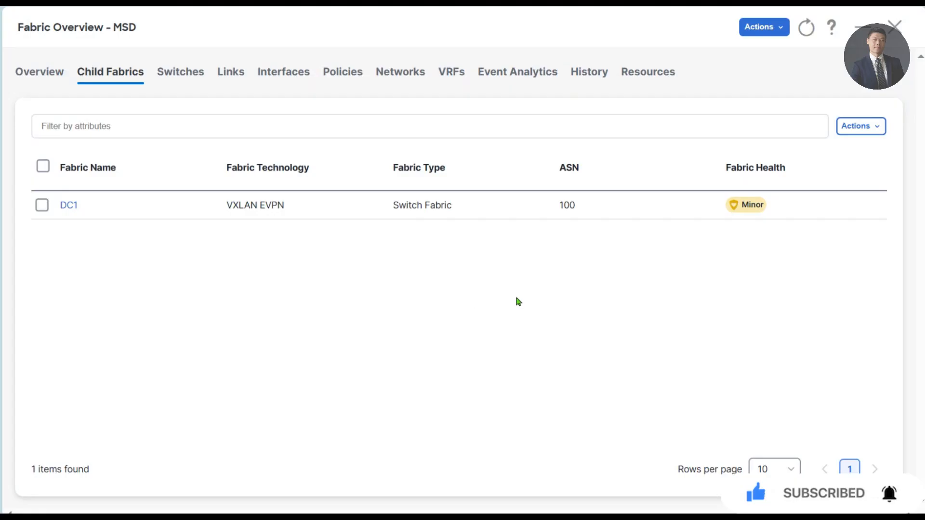
# - Begin moving DC2 into MSD by selecting it from the fabric list
pyautogui.click(856, 126)
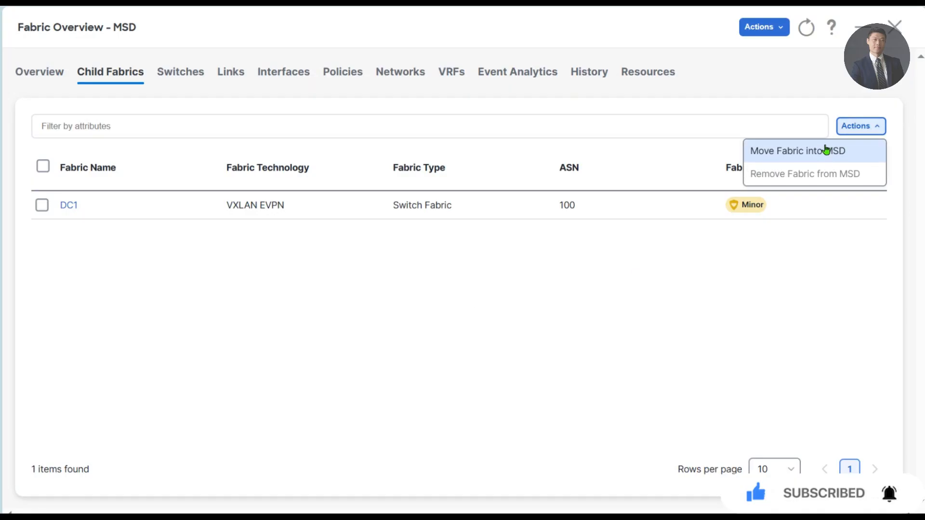
pyautogui.click(827, 151)
pyautogui.click(355, 154)
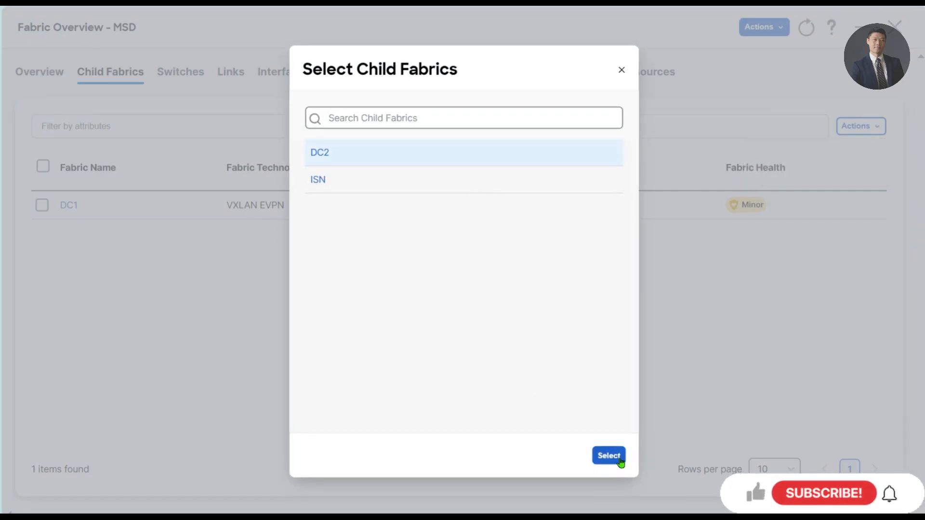
# - Add DC2 and then ISN as MSD child fabrics, accepting each recalculate-and-deploy warning
pyautogui.click(620, 460)
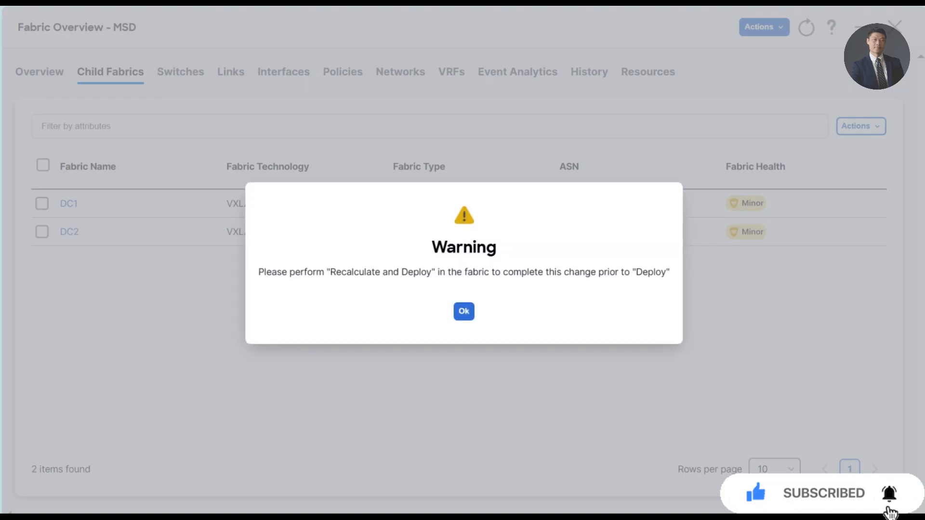
pyautogui.click(463, 312)
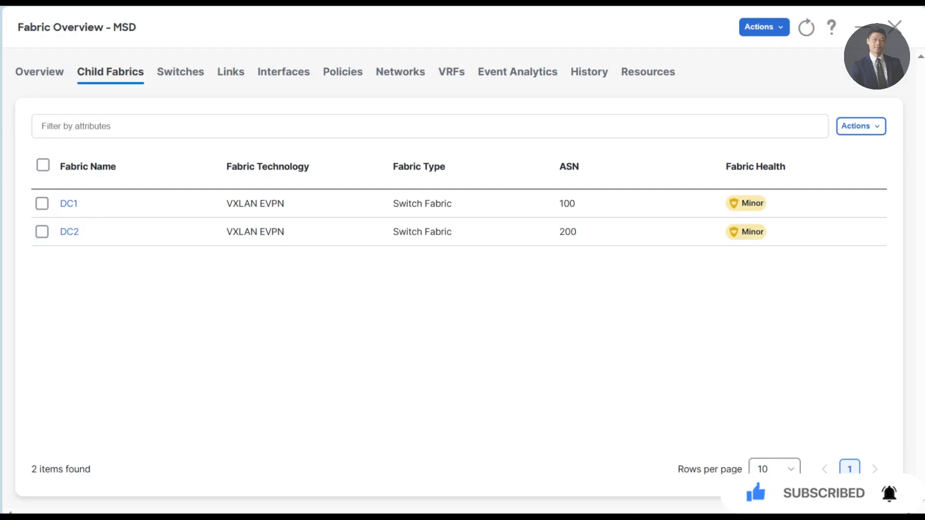
pyautogui.click(862, 130)
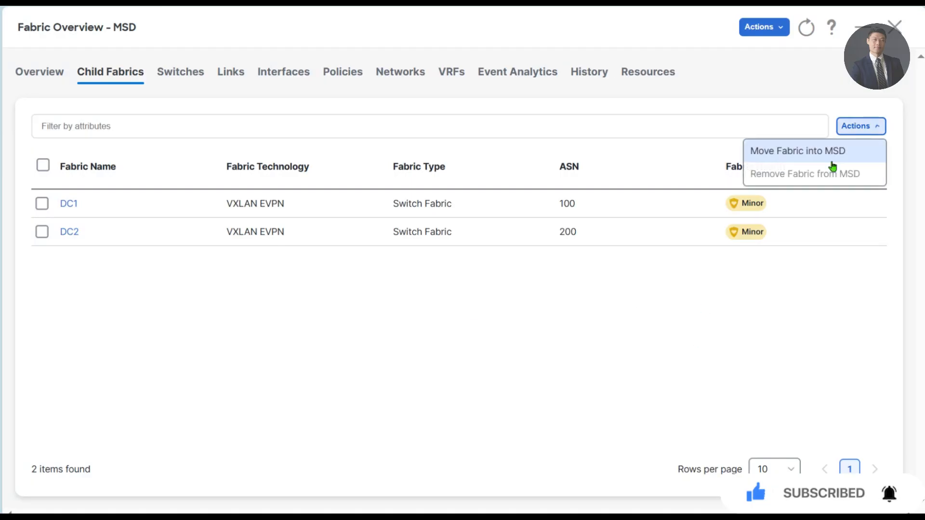
pyautogui.click(803, 161)
pyautogui.click(326, 158)
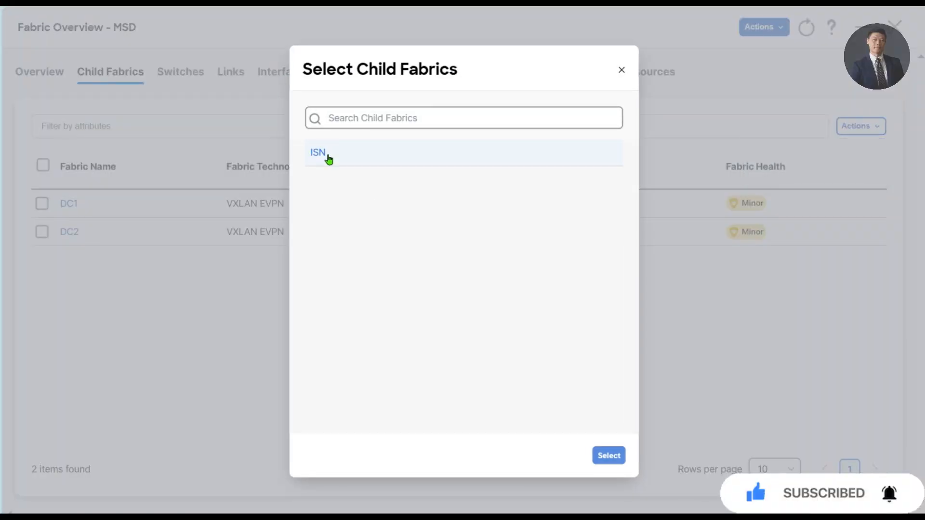
pyautogui.click(600, 457)
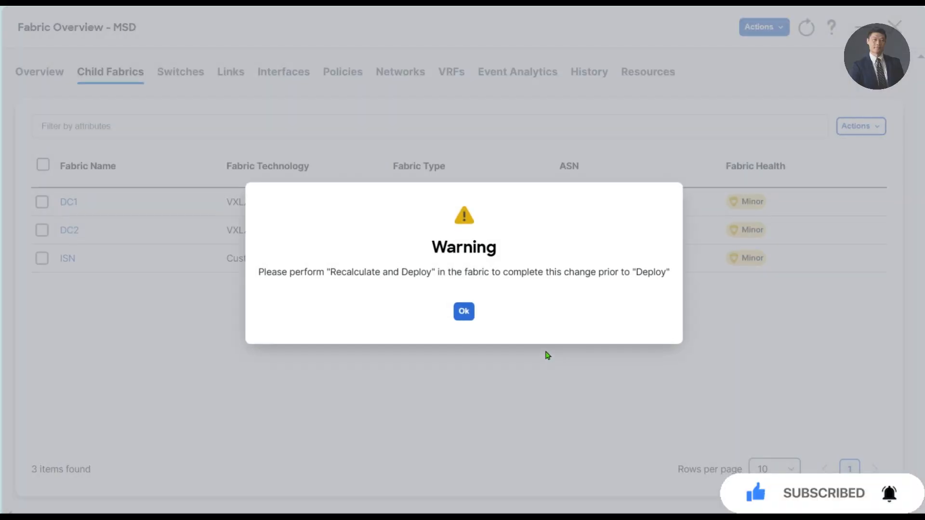
pyautogui.click(463, 311)
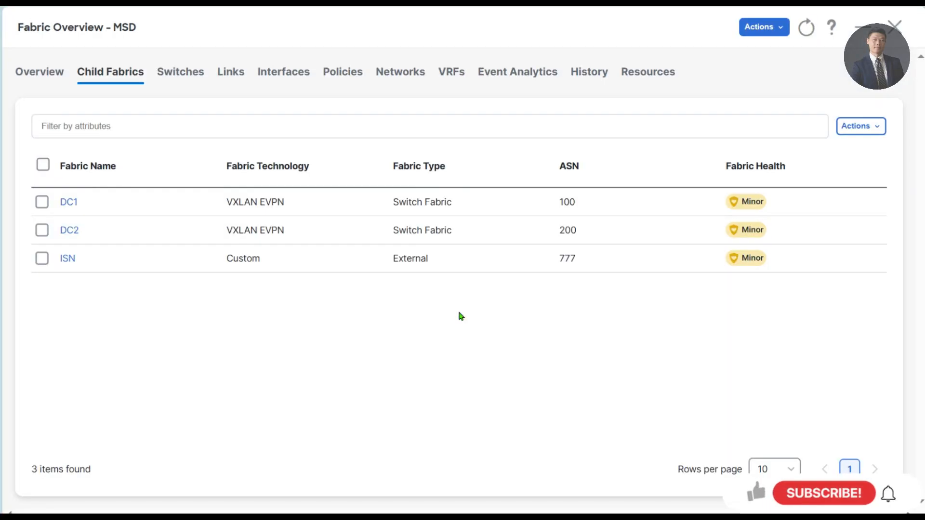
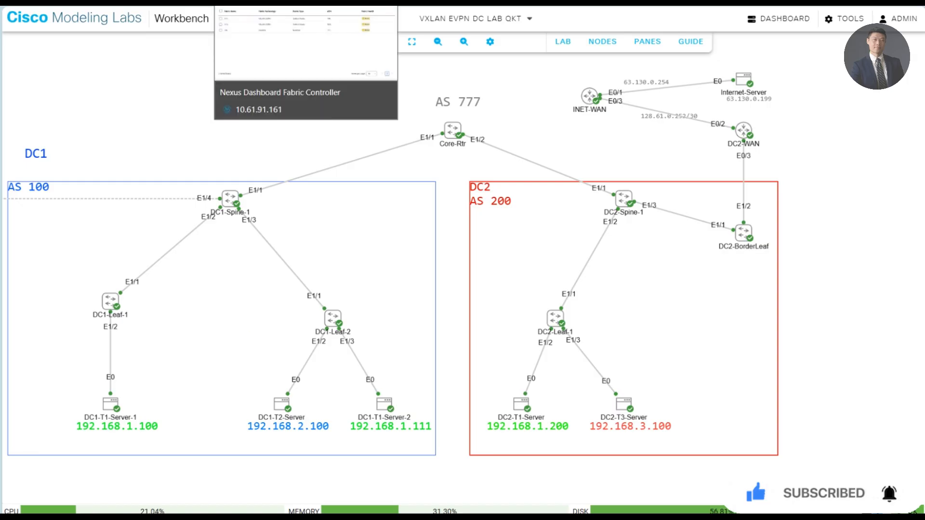
# - Bring up the Fabric Controller's MSD overview listing DC1, DC2 and ISN as child fabrics
pyautogui.click(289, 3)
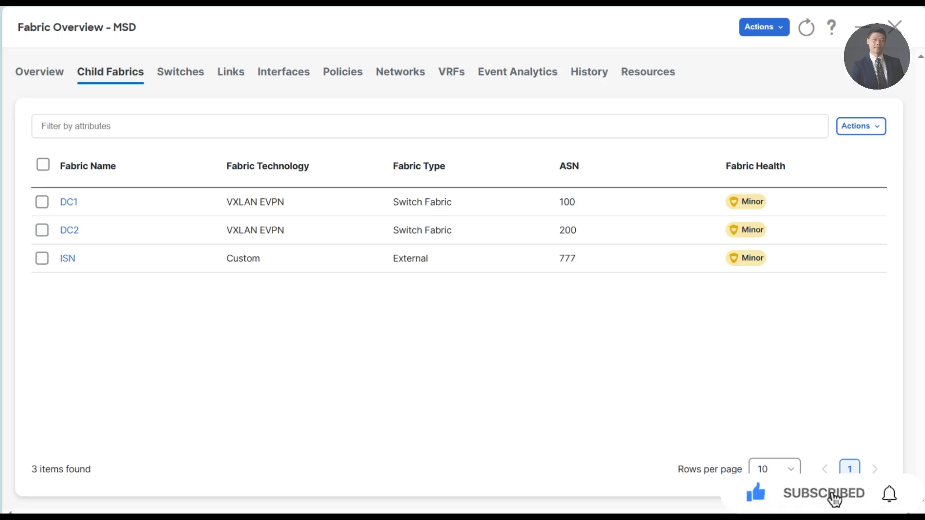
# - Recalculate MSD, review DC2-Spine-1's 67-line preview, and deploy to both border gateway spines
pyautogui.click(767, 32)
pyautogui.click(760, 99)
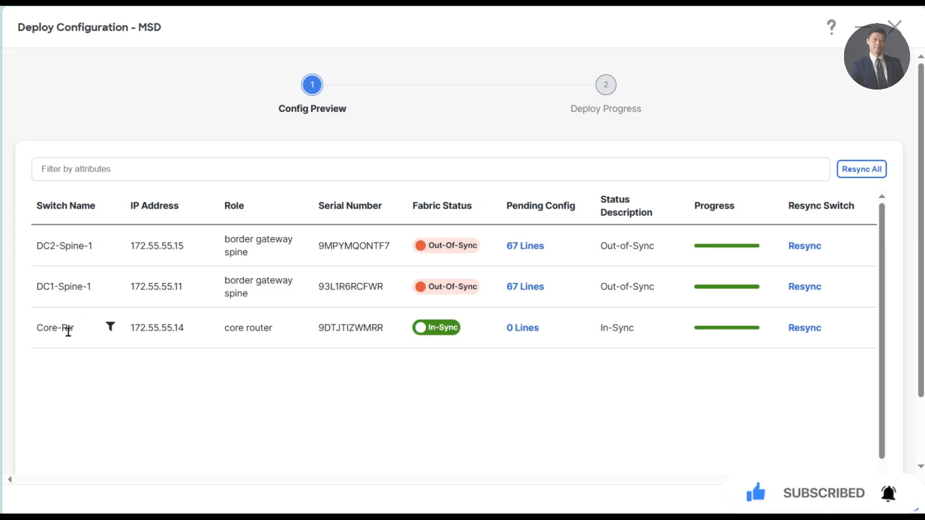
pyautogui.click(526, 247)
pyautogui.moveTo(103, 198); pyautogui.dragTo(308, 429)
pyautogui.click(462, 420)
pyautogui.press('Escape')
pyautogui.click(889, 500)
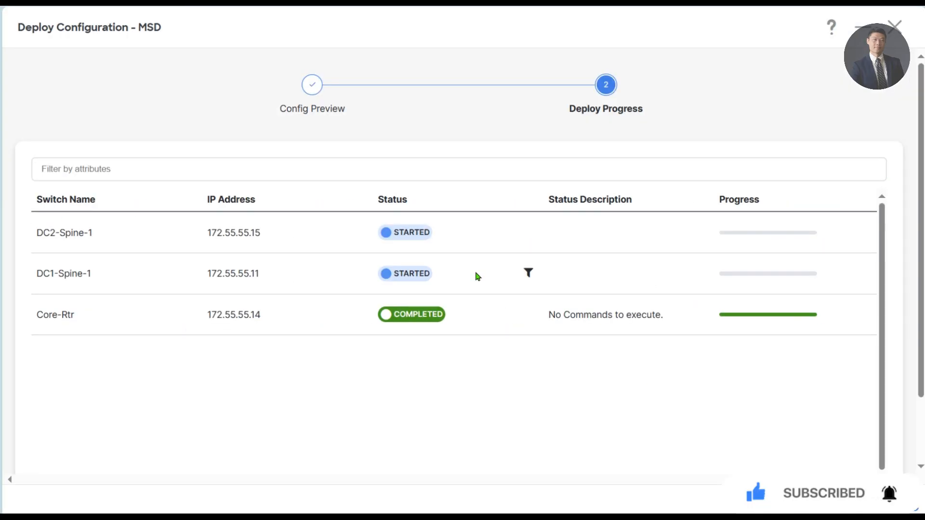
pyautogui.click(759, 497)
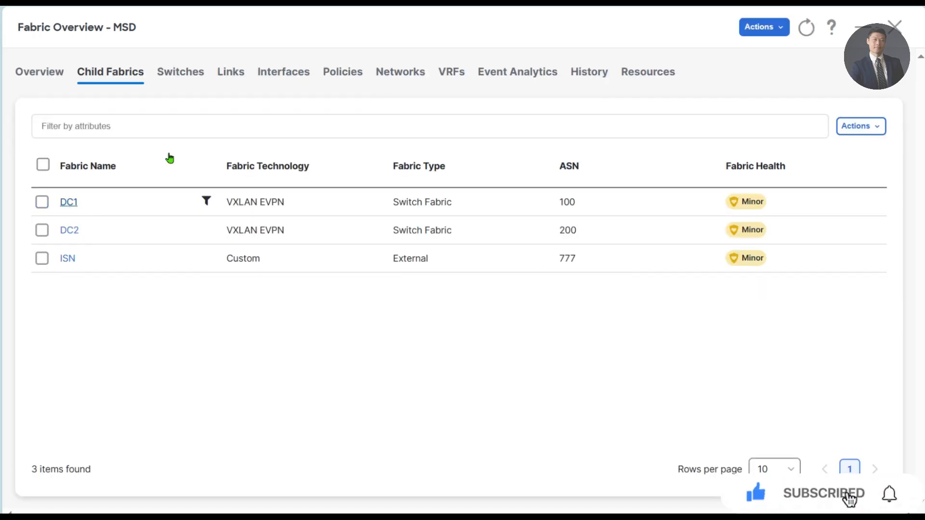
# - Refresh DC1's Switches list and confirm every DC1 switch is In-Sync
pyautogui.click(895, 27)
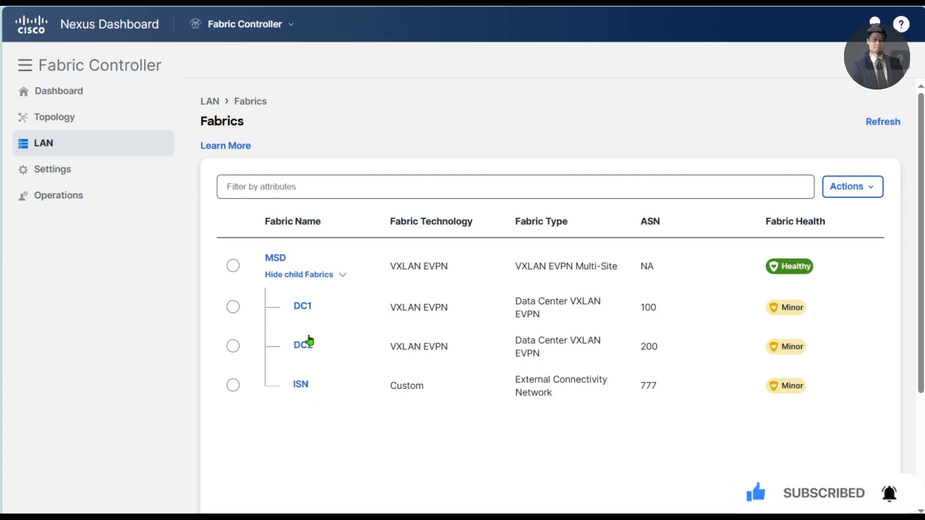
pyautogui.click(303, 314)
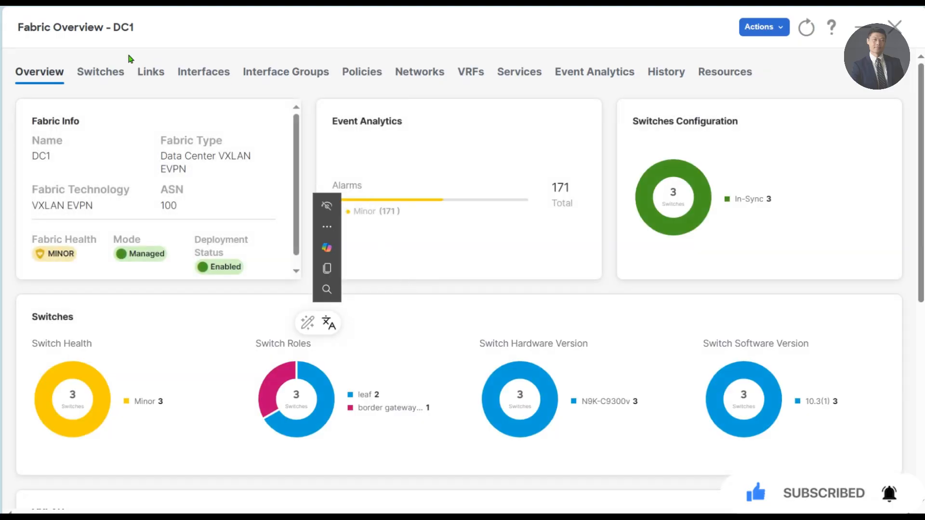
pyautogui.click(97, 74)
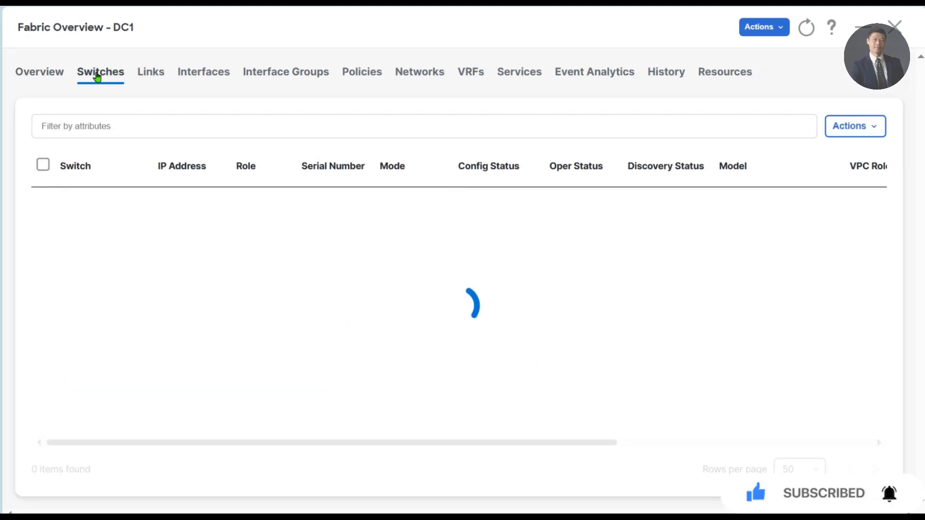
pyautogui.click(807, 29)
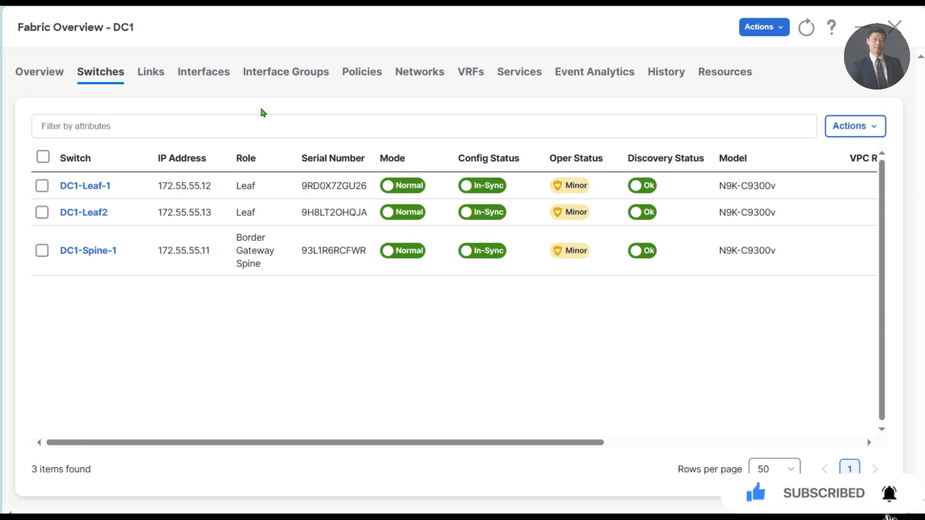
pyautogui.click(276, 121)
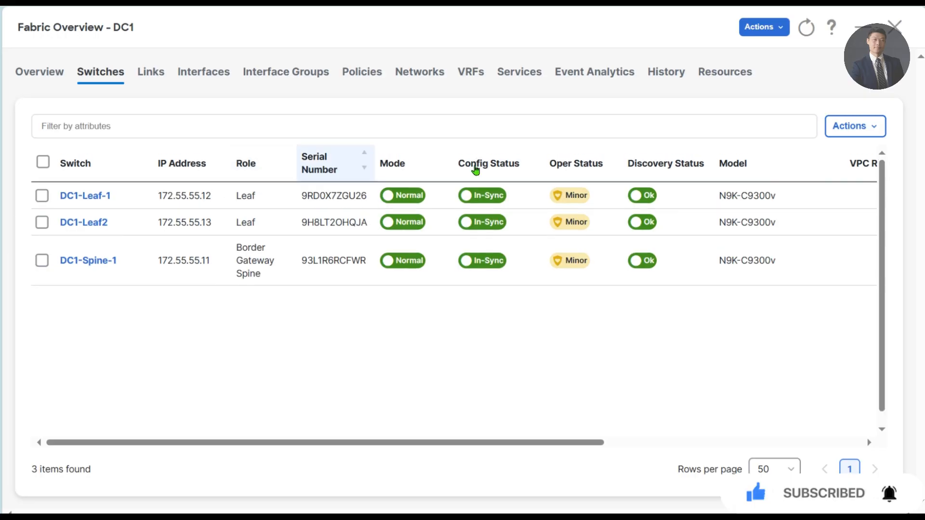
pyautogui.click(895, 27)
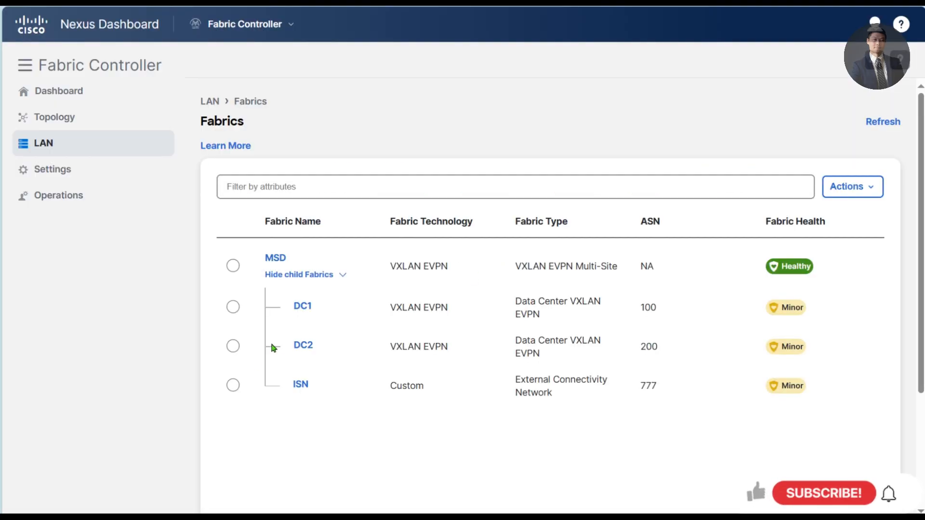
# - Confirm every DC2 switch is In-Sync and go to the fabric Topology view
pyautogui.click(302, 345)
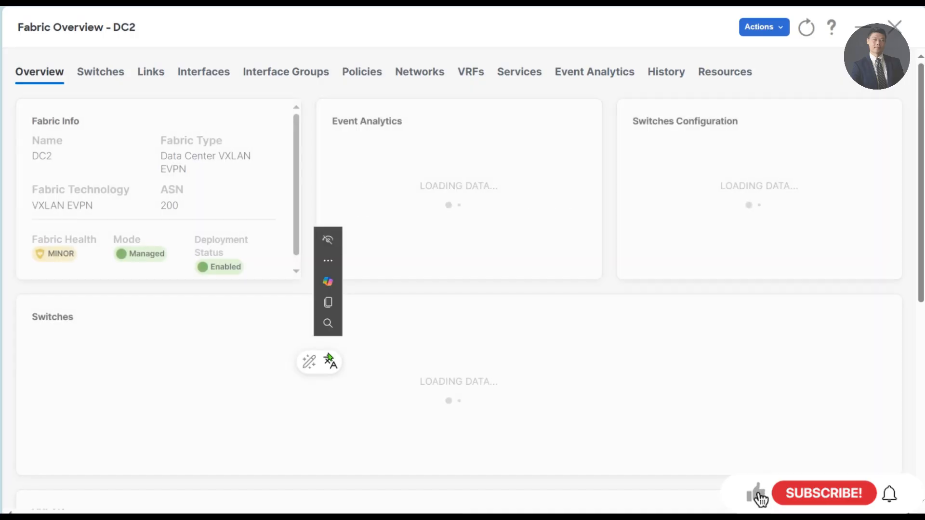
pyautogui.click(114, 74)
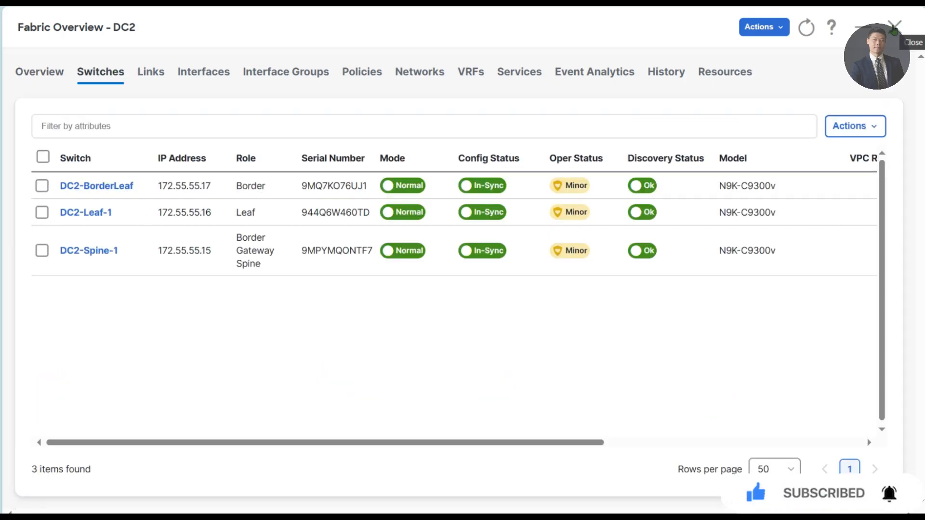
pyautogui.click(895, 27)
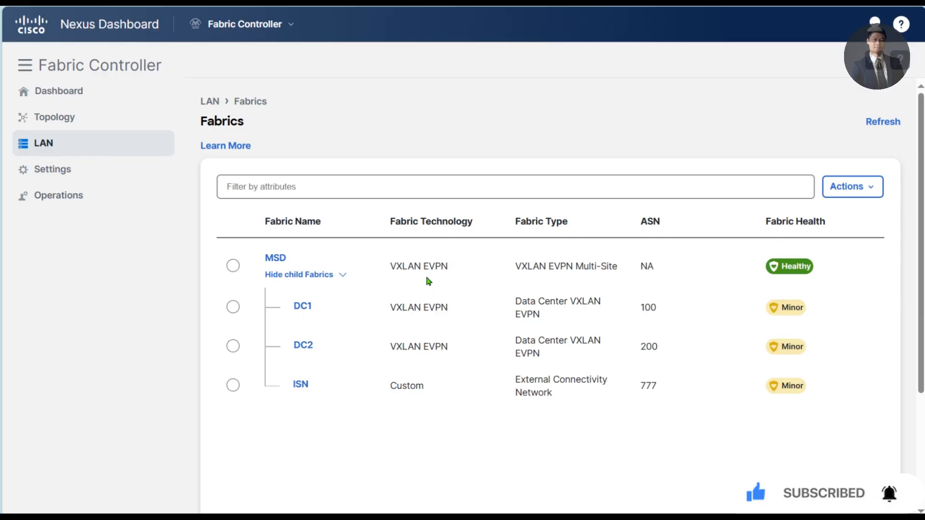
pyautogui.click(72, 121)
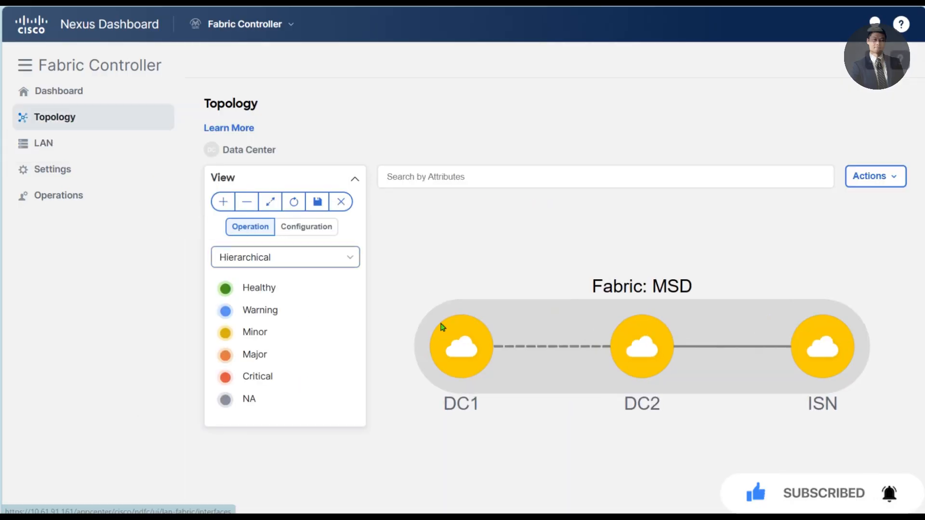
# - Show each fabric's In-Sync configuration status in the MSD topology and drill into ISN
pyautogui.click(298, 232)
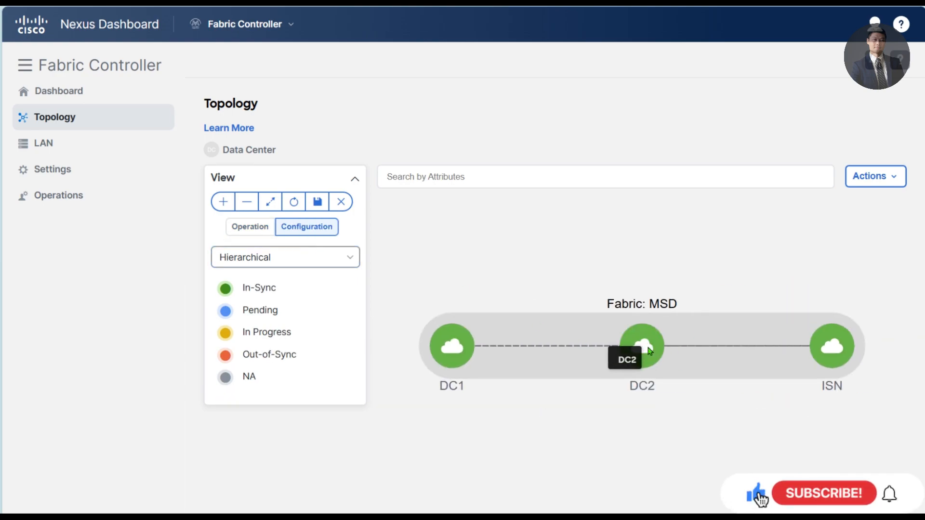
pyautogui.moveTo(626, 354); pyautogui.dragTo(707, 238)
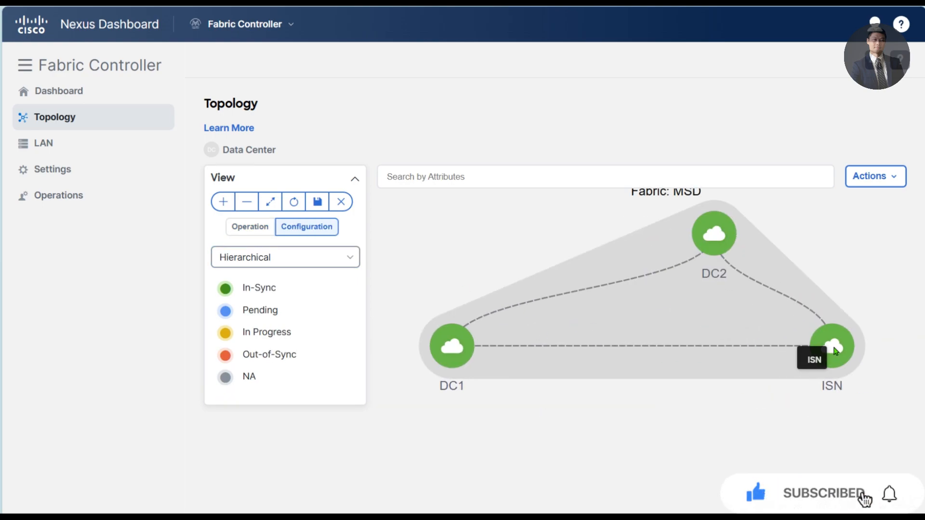
pyautogui.doubleClick(815, 354)
# - Arrange the ISN topology so Core-Rtr sits between the DC1 and DC2 nodes
pyautogui.moveTo(625, 339); pyautogui.dragTo(662, 237)
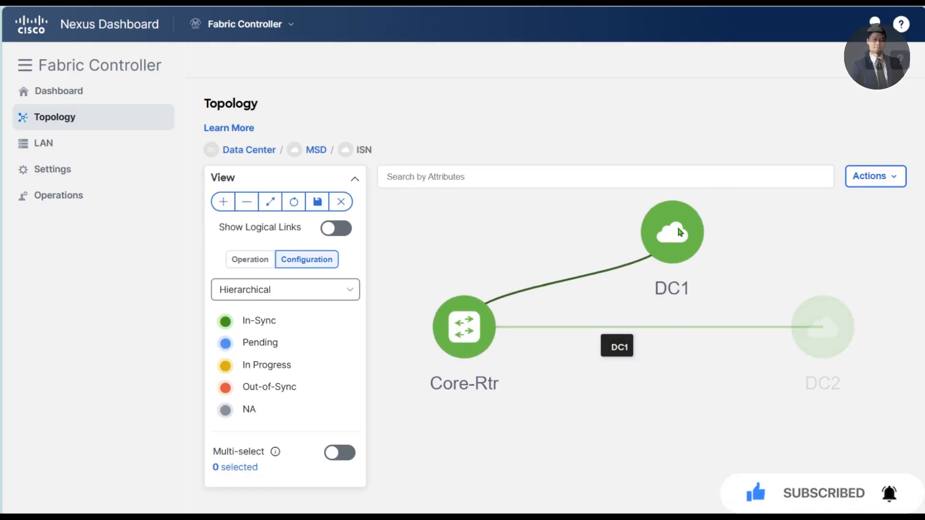
pyautogui.moveTo(472, 341); pyautogui.dragTo(780, 246)
pyautogui.moveTo(444, 365); pyautogui.dragTo(458, 369)
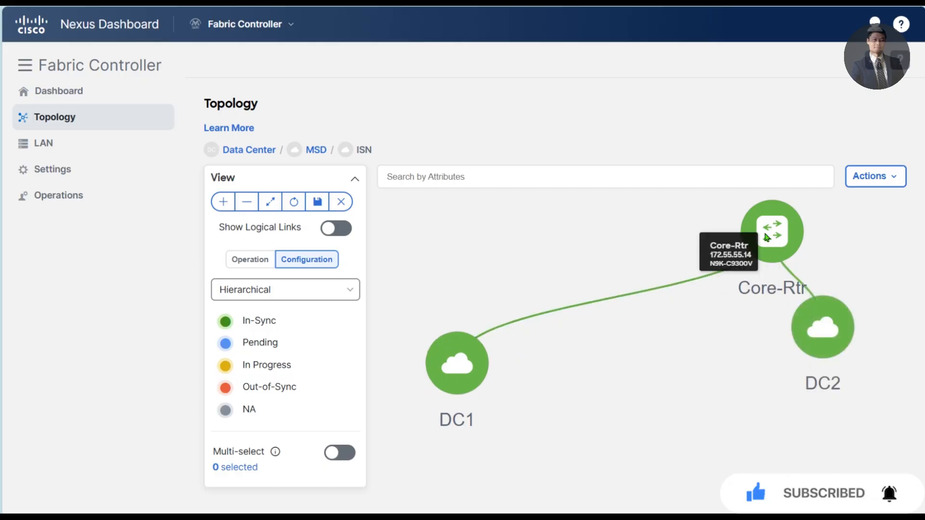
pyautogui.moveTo(775, 236); pyautogui.dragTo(638, 258)
pyautogui.moveTo(827, 329); pyautogui.dragTo(839, 350)
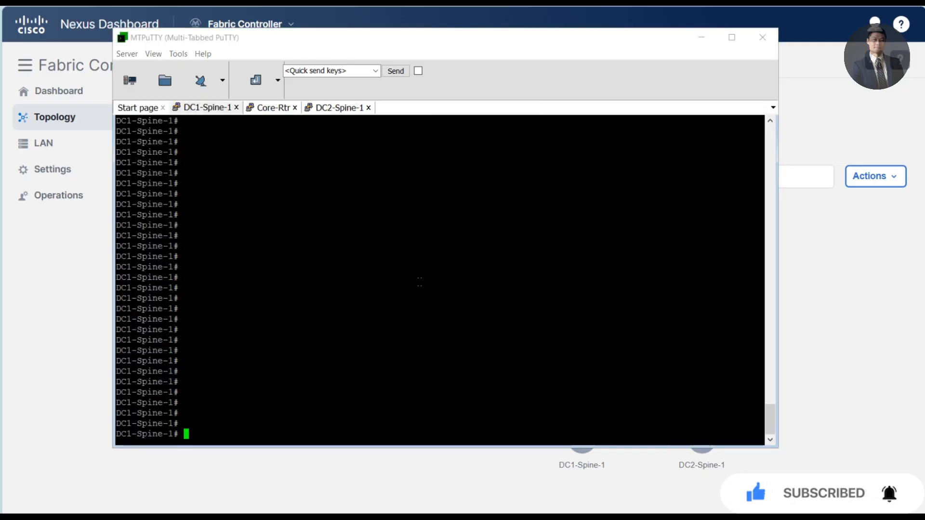
# - On DC1-Spine-1, check BGP sessions and the IPv4 summary, confirming peer 10.10.1.2 is established
pyautogui.write('show bgp sessions')
pyautogui.press('Return')
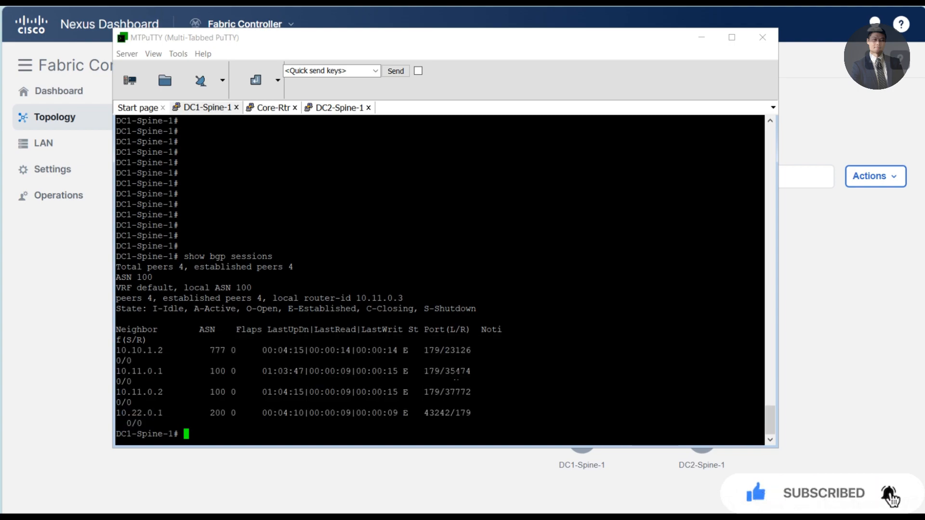
pyautogui.write('show ip bgp summary')
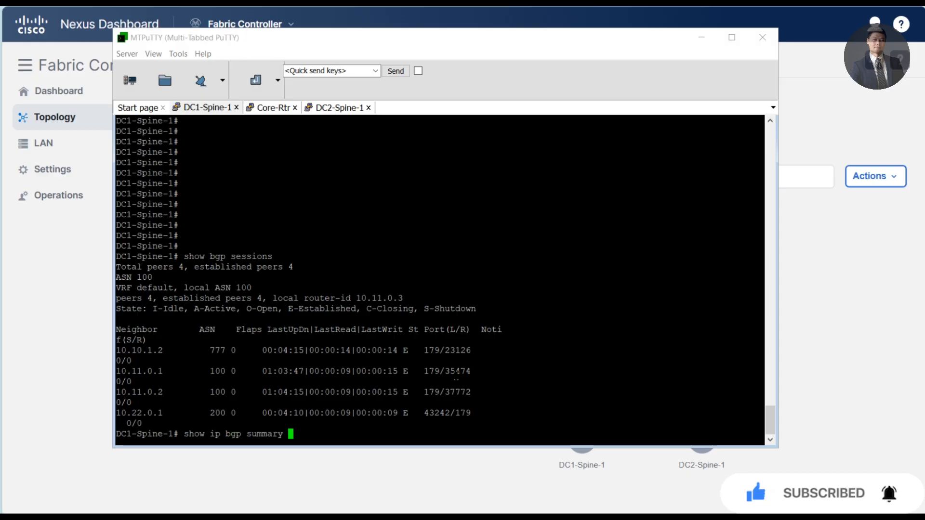
pyautogui.press('Return')
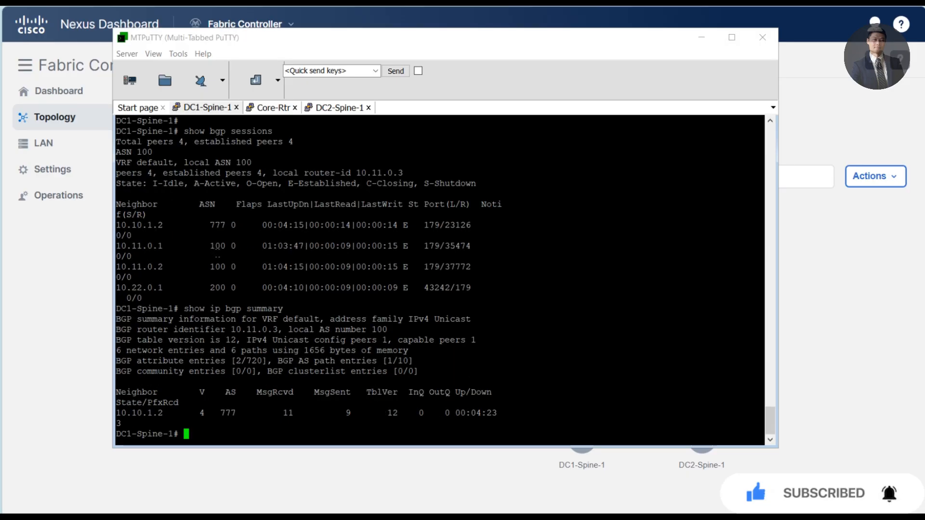
pyautogui.moveTo(126, 413); pyautogui.dragTo(446, 424)
pyautogui.click(446, 424)
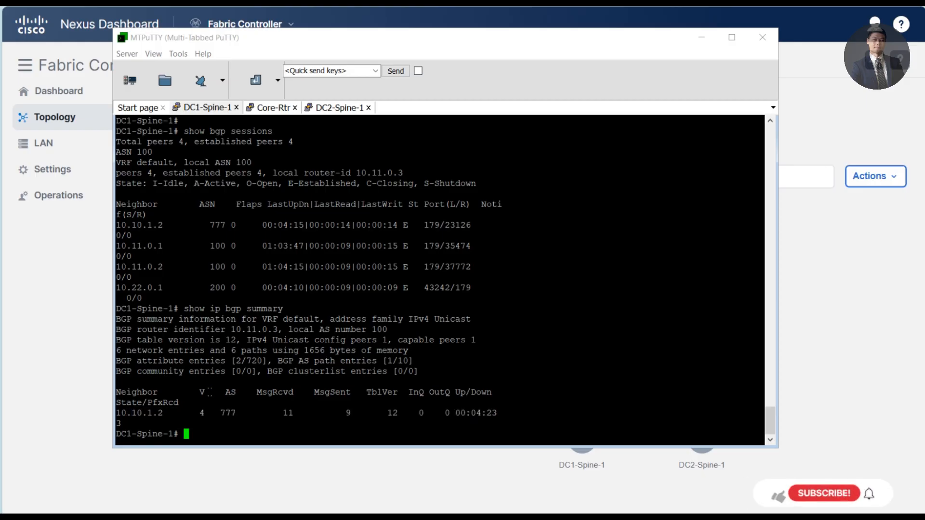
pyautogui.click(880, 269)
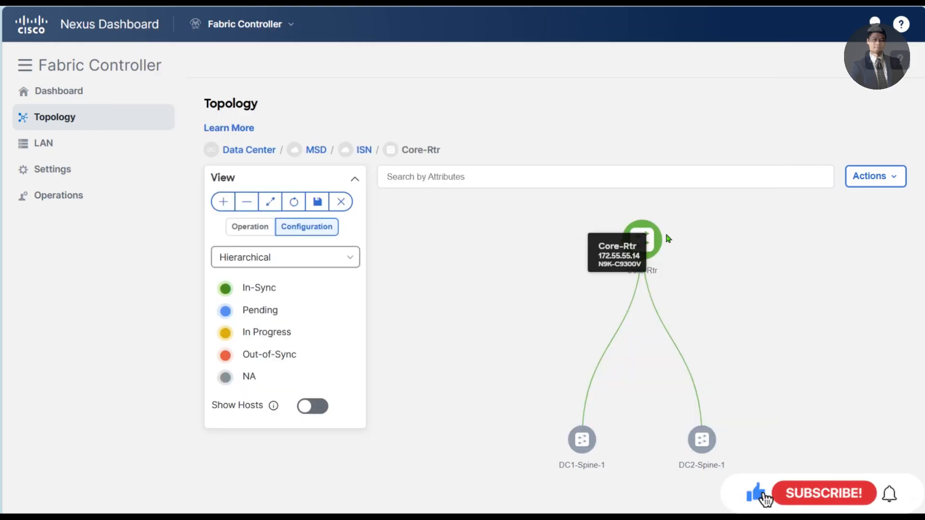
pyautogui.hotkey('alt', 'Tab')
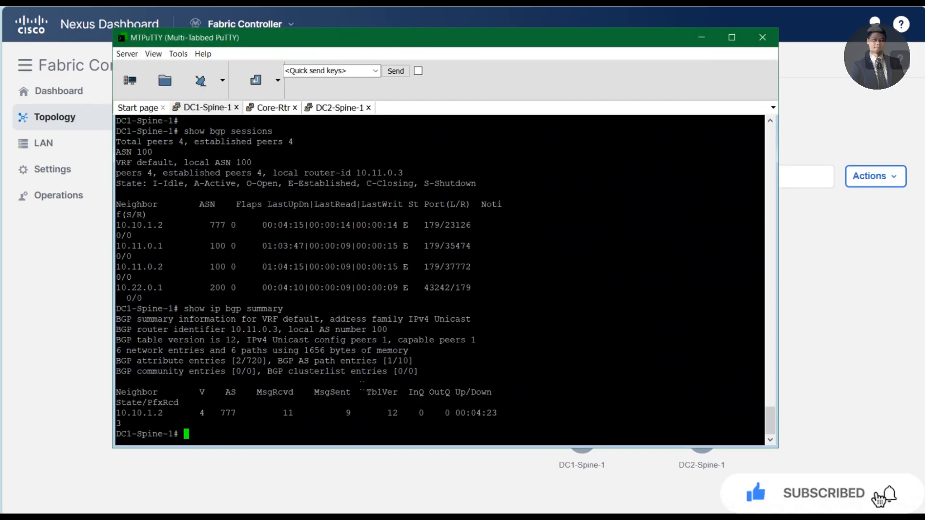
# - Confirm DC1-Spine-1's EVPN peerings with two AS 100 neighbors and 10.22.0.1 (AS 200) are established
pyautogui.write('show bgp l2vpn evpn summary')
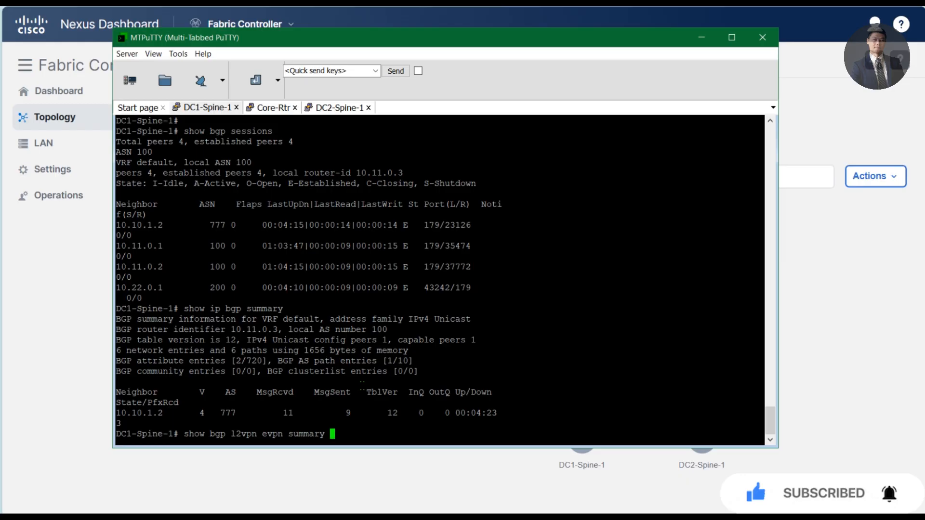
pyautogui.press('Return')
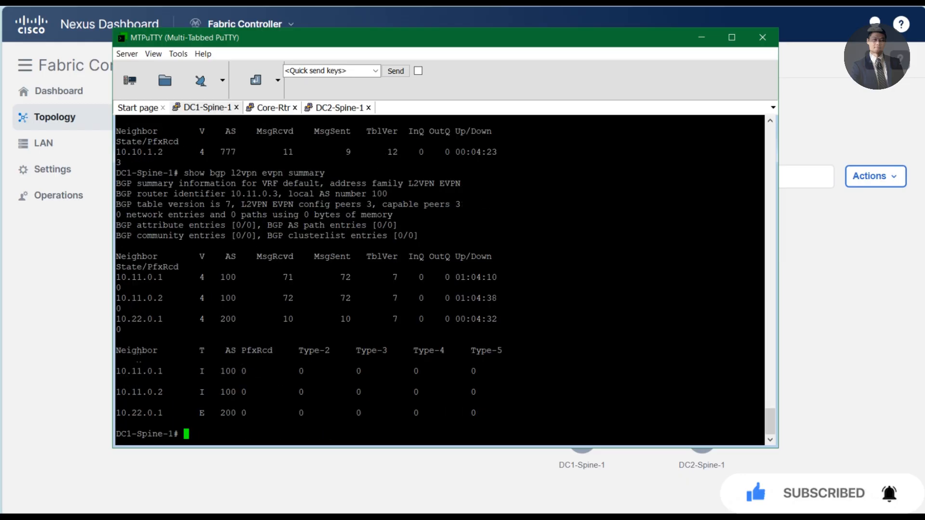
pyautogui.moveTo(139, 362); pyautogui.dragTo(456, 414)
pyautogui.click(278, 392)
pyautogui.moveTo(138, 371); pyautogui.dragTo(513, 389)
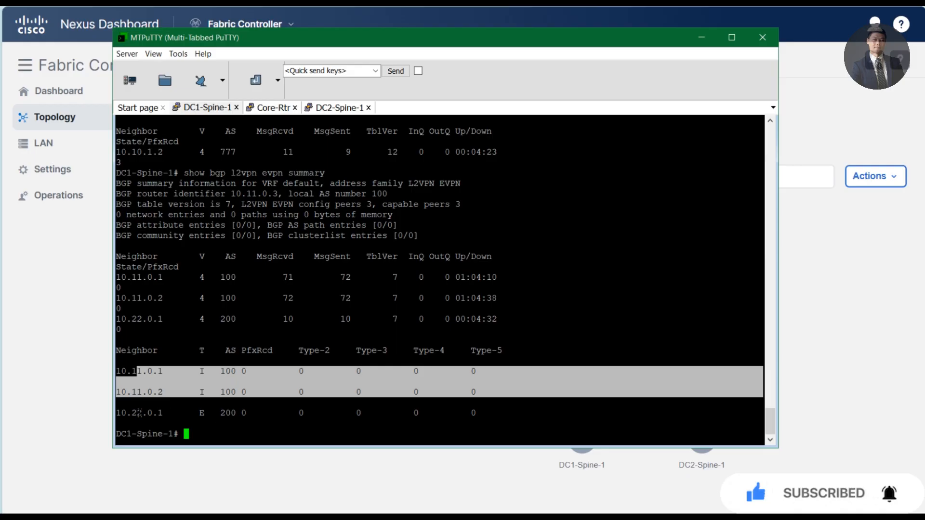
pyautogui.moveTo(140, 413); pyautogui.dragTo(482, 422)
pyautogui.click(324, 416)
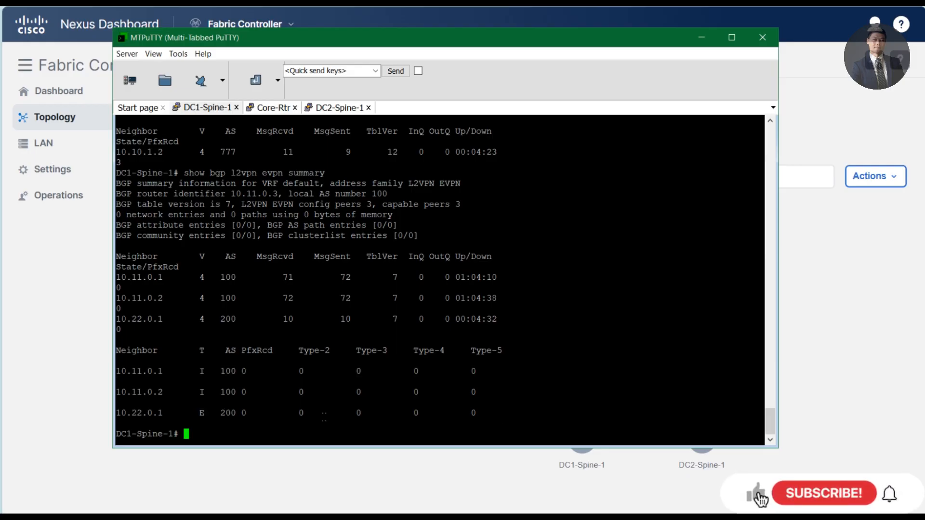
# - On DC2-Spine-1, list interface addresses and confirm Lo0 holds 10.22.0.1
pyautogui.doubleClick(140, 413)
pyautogui.hotkey('ctrl', 'c')
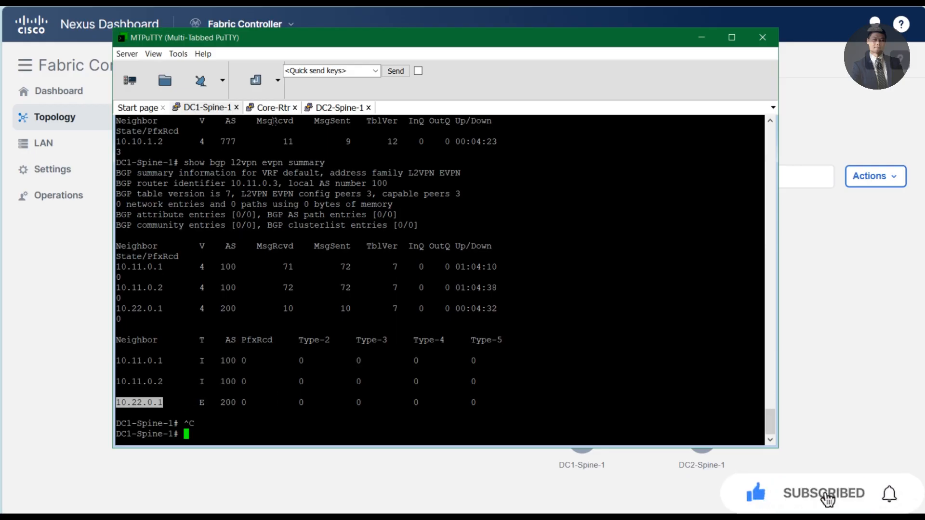
pyautogui.click(338, 107)
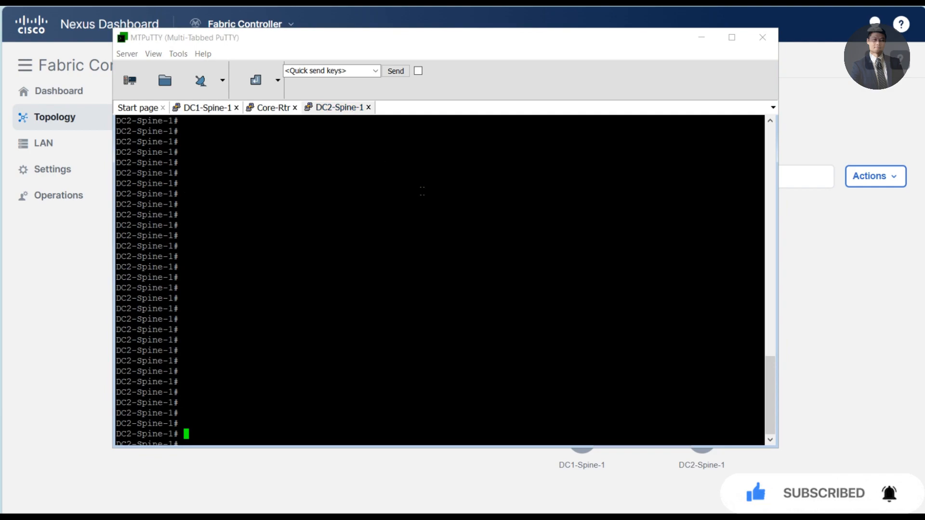
pyautogui.write('show ip int bri')
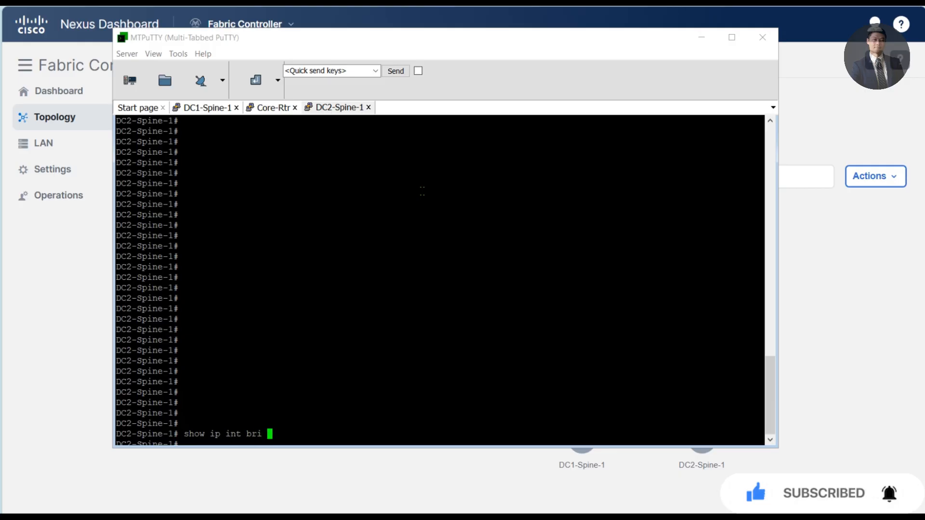
pyautogui.press('Return')
pyautogui.write('10.22.0.1')
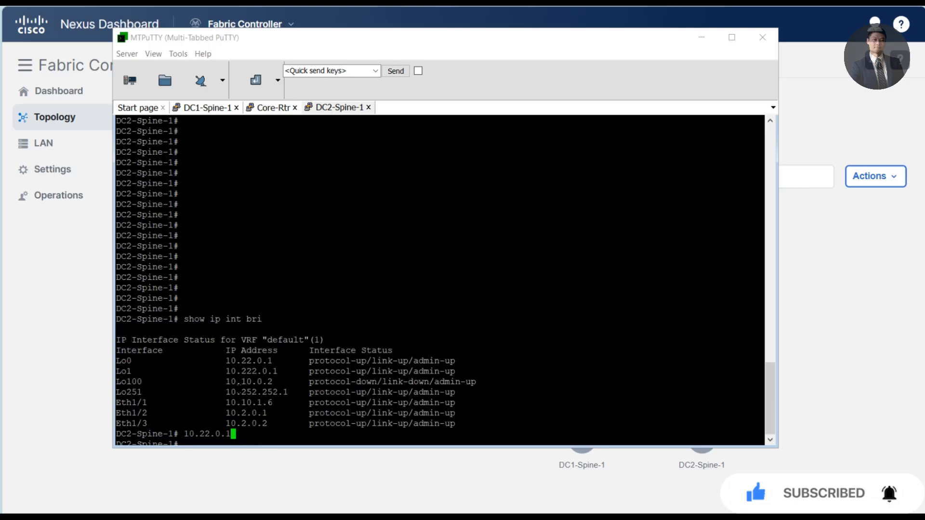
pyautogui.moveTo(226, 361); pyautogui.dragTo(273, 361)
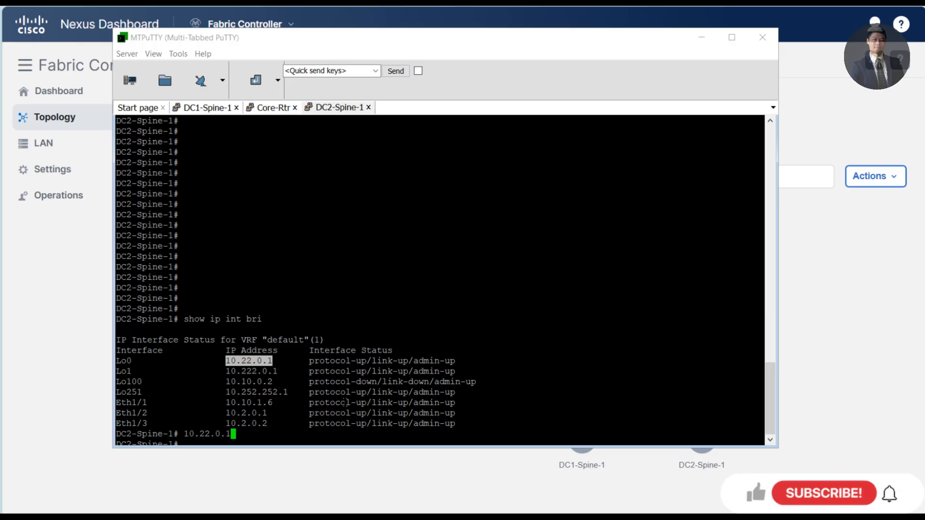
pyautogui.press('BackSpace')
pyautogui.press('BackSpace')
pyautogui.press('BackSpace')
pyautogui.press('BackSpace')
pyautogui.press('BackSpace')
pyautogui.press('BackSpace')
pyautogui.press('BackSpace')
pyautogui.press('BackSpace')
pyautogui.press('BackSpace')
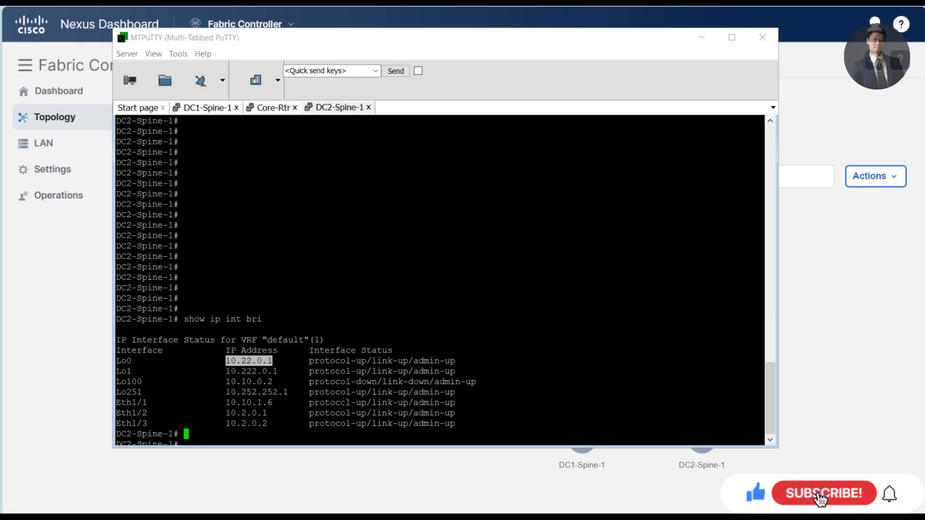
pyautogui.press('Return')
pyautogui.press('Return')
pyautogui.press('Return')
# - Check DC2-Spine-1's IPv4 BGP summary, confirming neighbor 10.10.1.5 is established
pyautogui.write('show ')
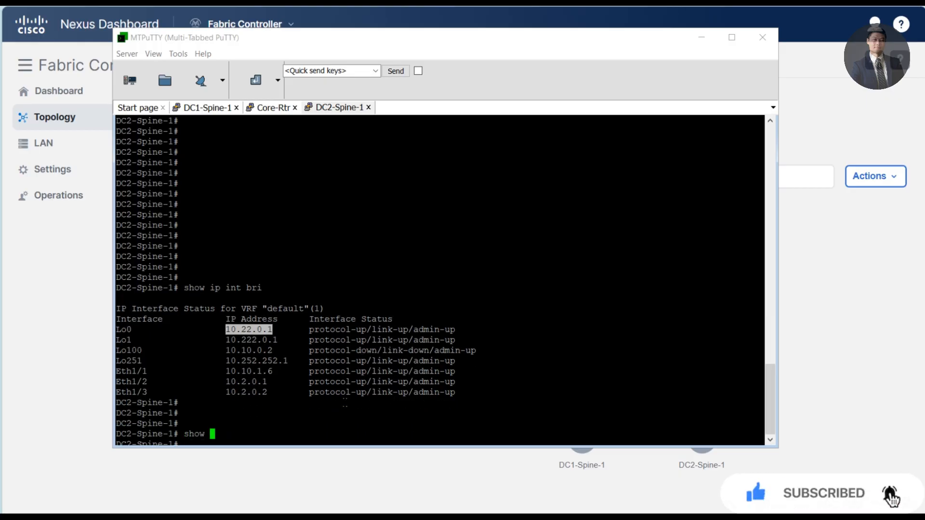
pyautogui.write('ip bgp summary')
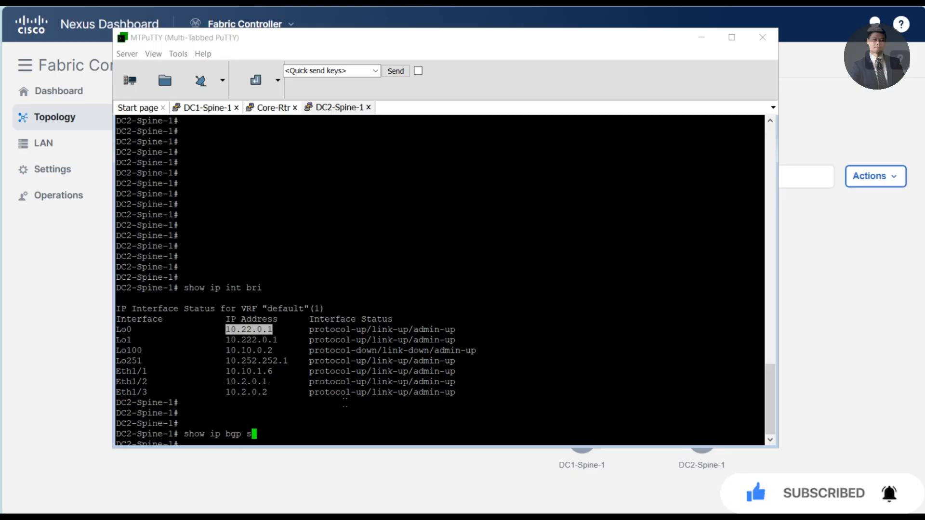
pyautogui.press('Return')
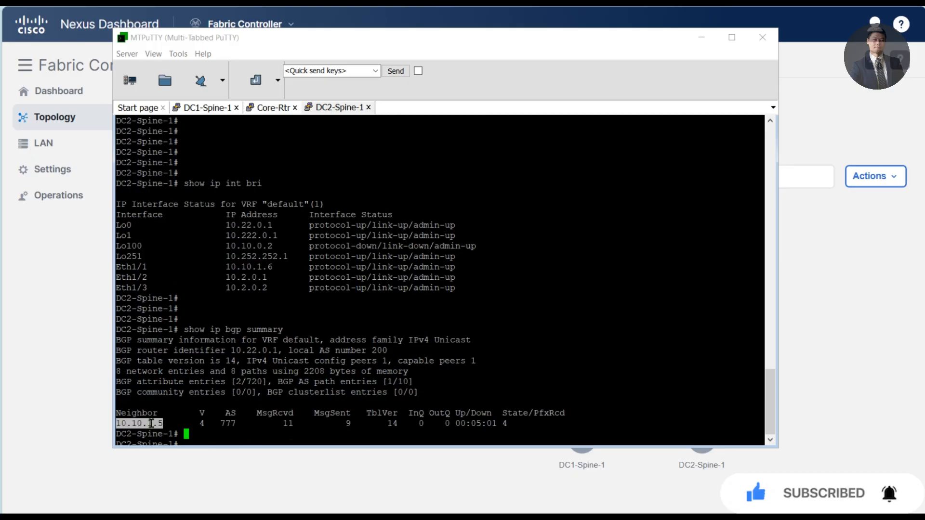
pyautogui.tripleClick(146, 424)
pyautogui.click(150, 423)
pyautogui.tripleClick(150, 423)
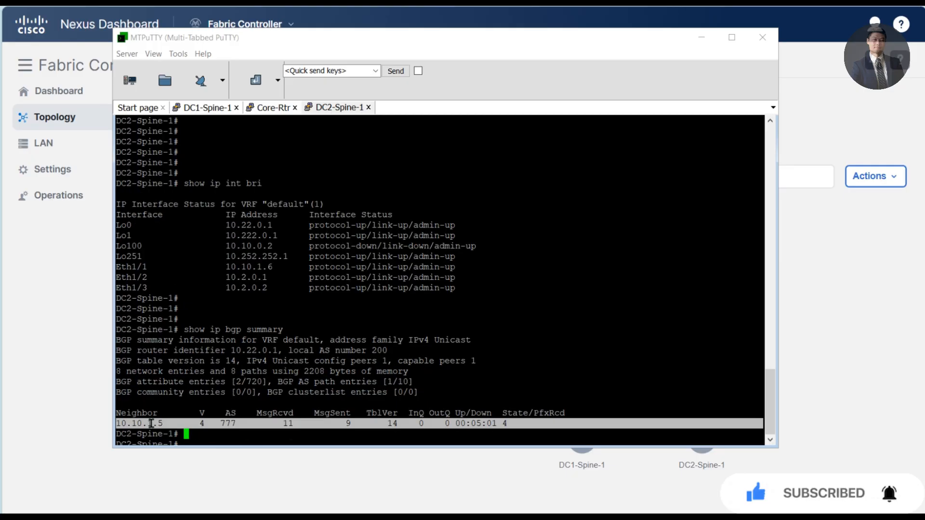
pyautogui.click(150, 424)
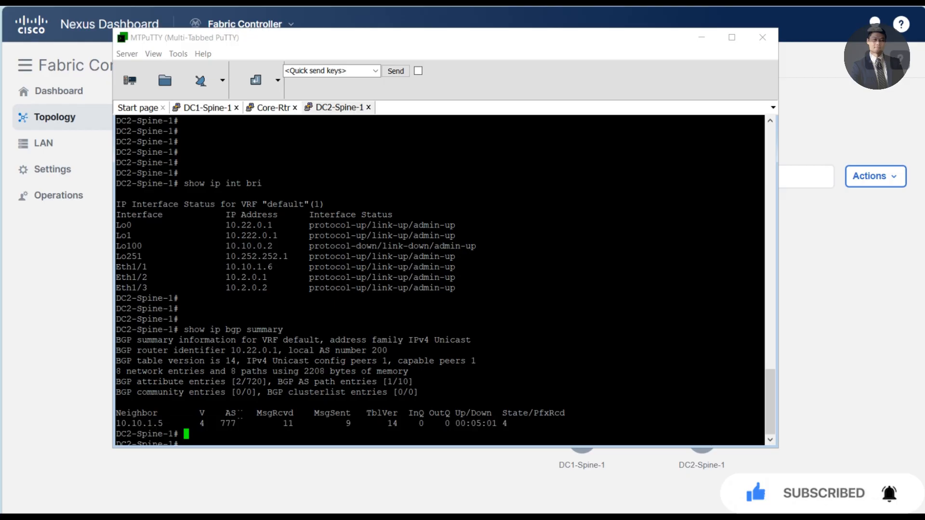
# - Confirm DC2-Spine-1's L2VPN EVPN neighbors are established, then minimize MTPuTTY
pyautogui.write('show ')
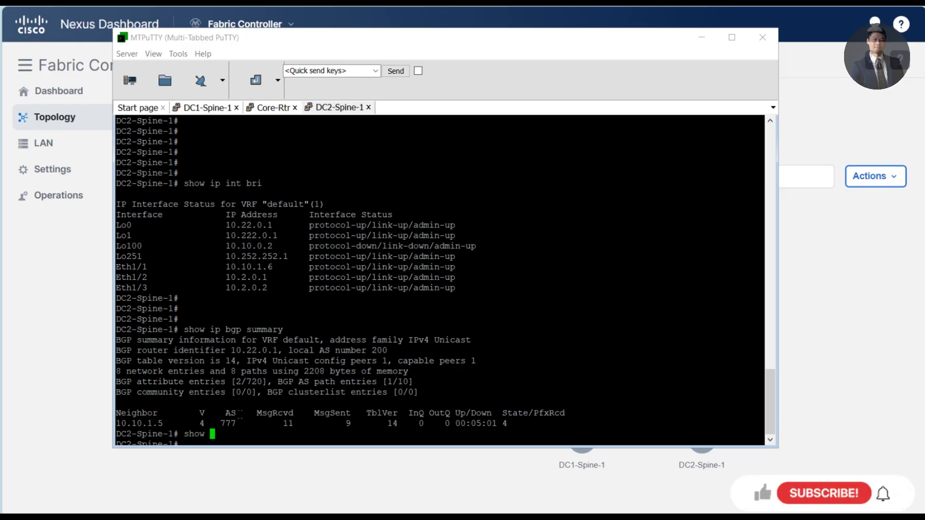
pyautogui.write('bgp l2vpn evpn summary')
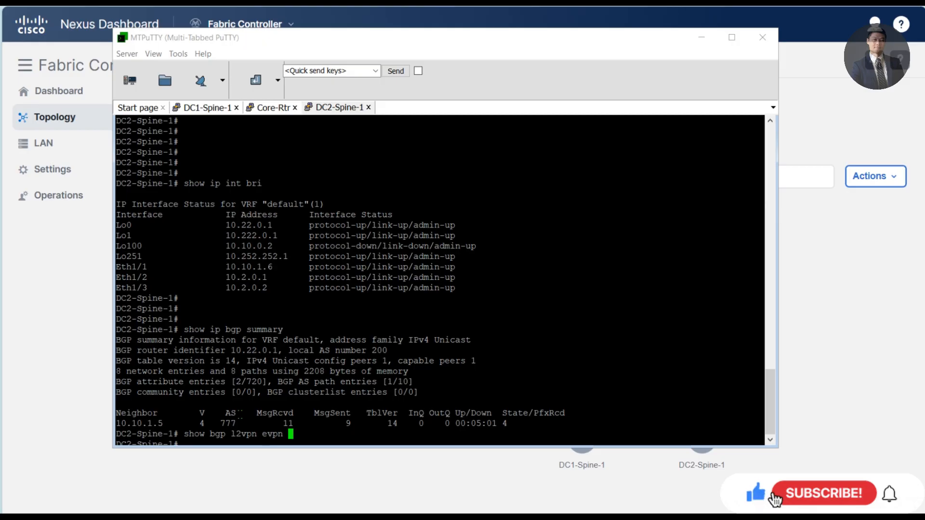
pyautogui.press('Return')
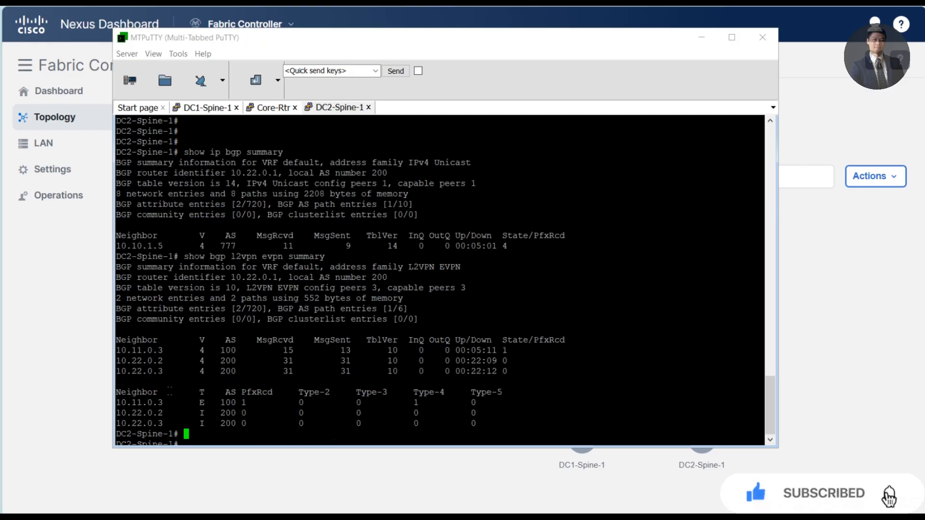
pyautogui.moveTo(127, 403); pyautogui.dragTo(521, 424)
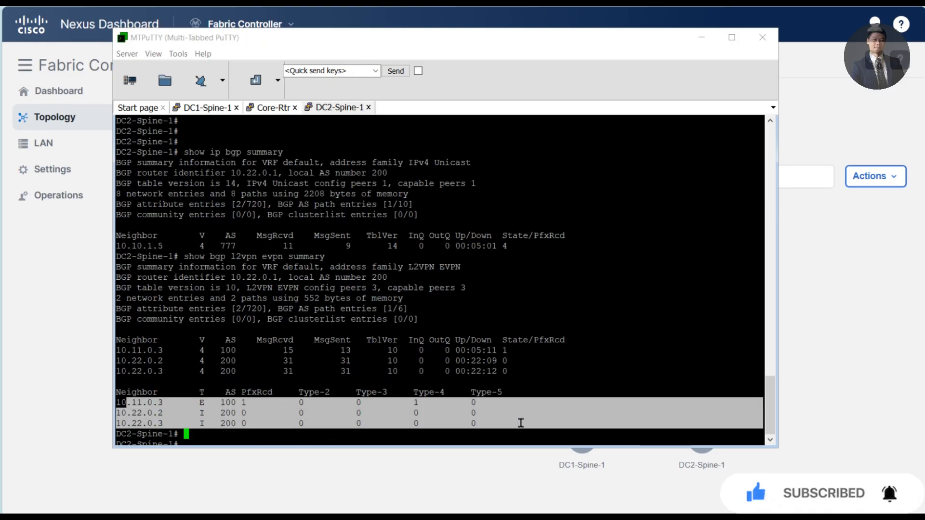
pyautogui.click(552, 424)
pyautogui.click(499, 485)
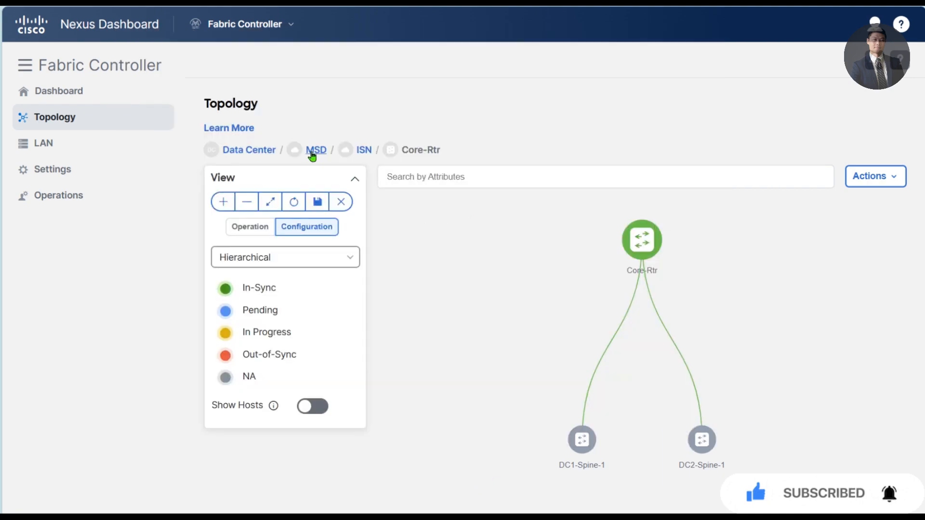
# - Drill from MSD into DC2 and spread out DC2-Spine-1, DC2-Leaf-1, DC2-BorderLeaf, DC1 and ISN nodes
pyautogui.click(262, 153)
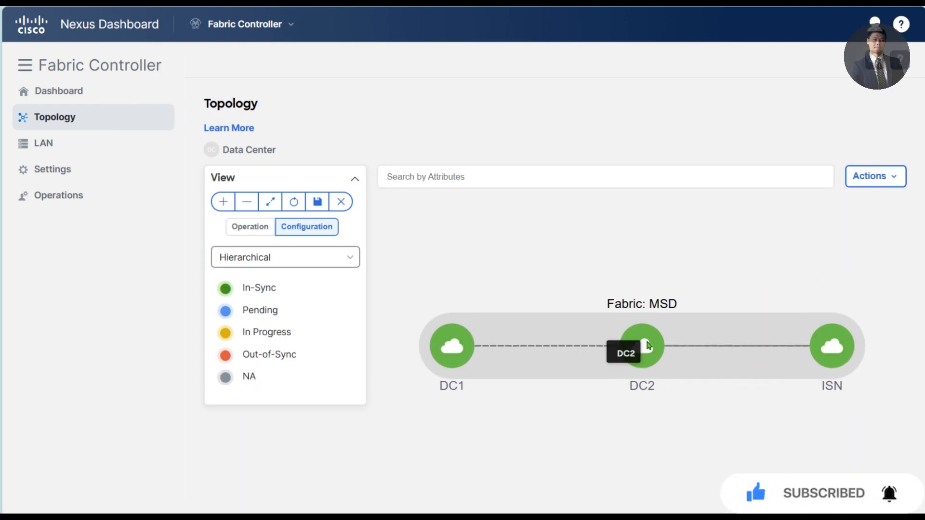
pyautogui.doubleClick(647, 345)
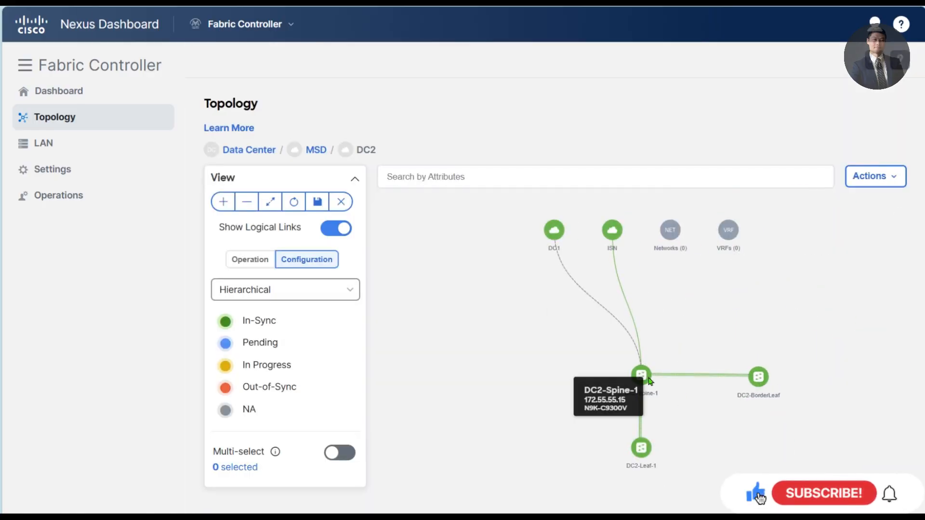
pyautogui.moveTo(648, 381); pyautogui.dragTo(678, 306)
pyautogui.moveTo(555, 230); pyautogui.dragTo(530, 305)
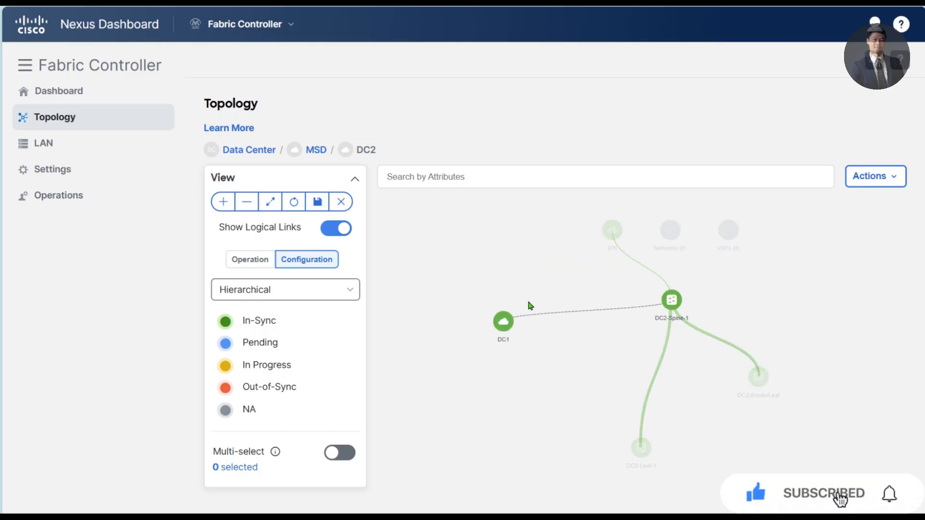
pyautogui.moveTo(612, 231); pyautogui.dragTo(593, 250)
pyautogui.moveTo(672, 301); pyautogui.dragTo(612, 299)
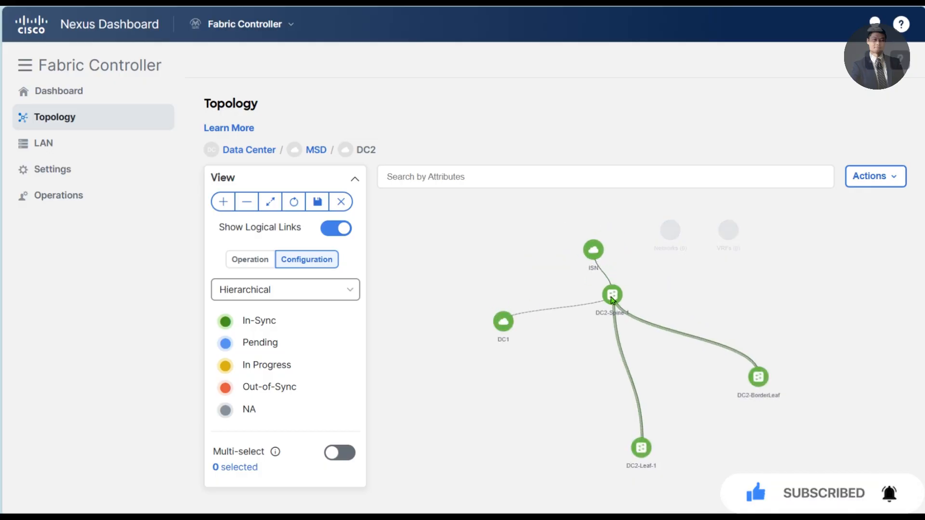
pyautogui.moveTo(641, 446); pyautogui.dragTo(601, 419)
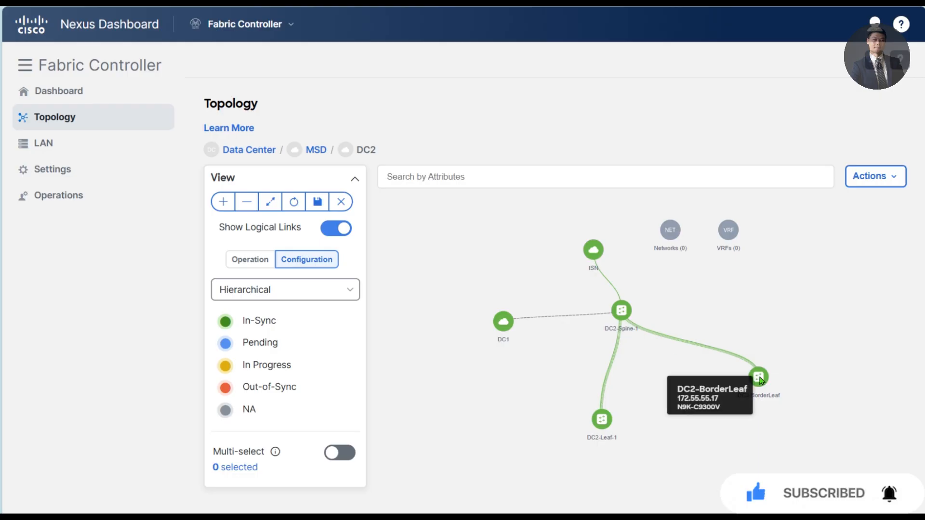
pyautogui.moveTo(759, 377); pyautogui.dragTo(720, 402)
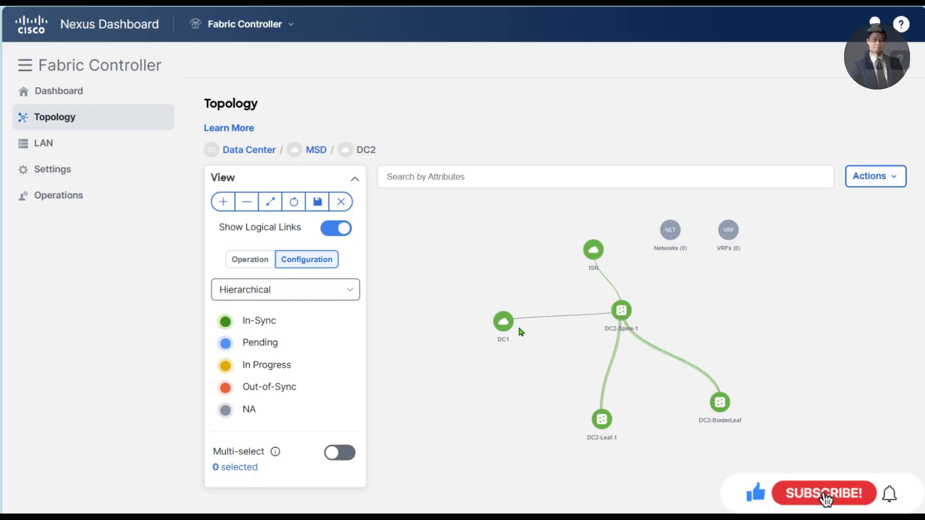
pyautogui.moveTo(505, 326); pyautogui.dragTo(484, 319)
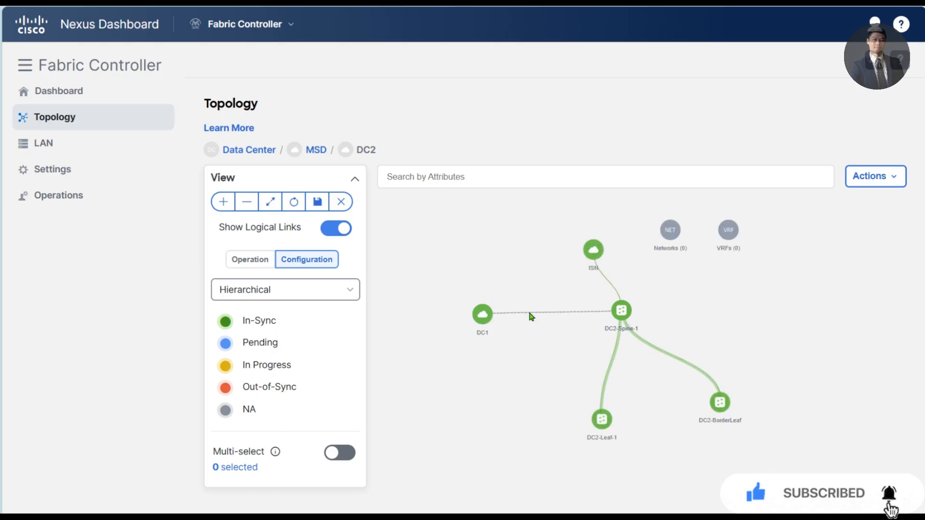
pyautogui.moveTo(524, 317)
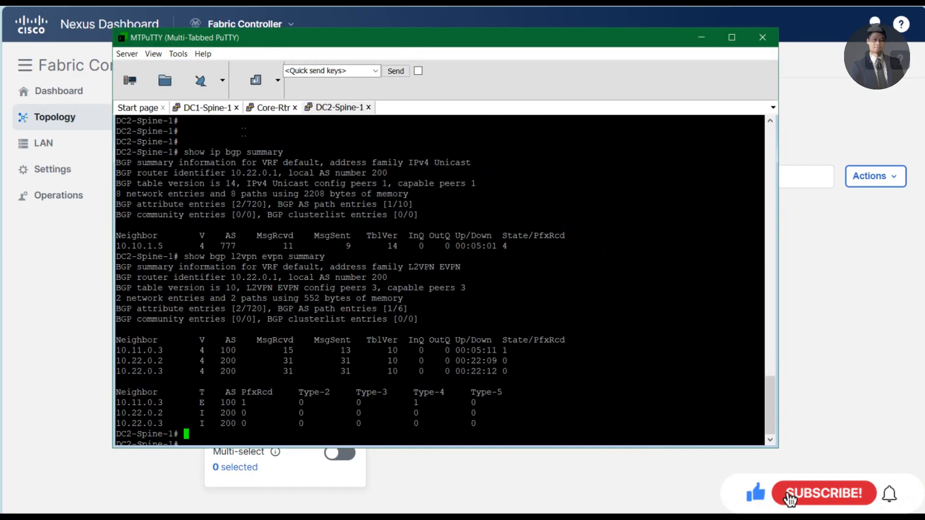
# - Confirm Core-Rtr's peers 10.10.1.1 (AS 100) and 10.10.1.6 (AS 200) are established, then list LAN fabrics
pyautogui.click(273, 108)
pyautogui.write('show bgp se')
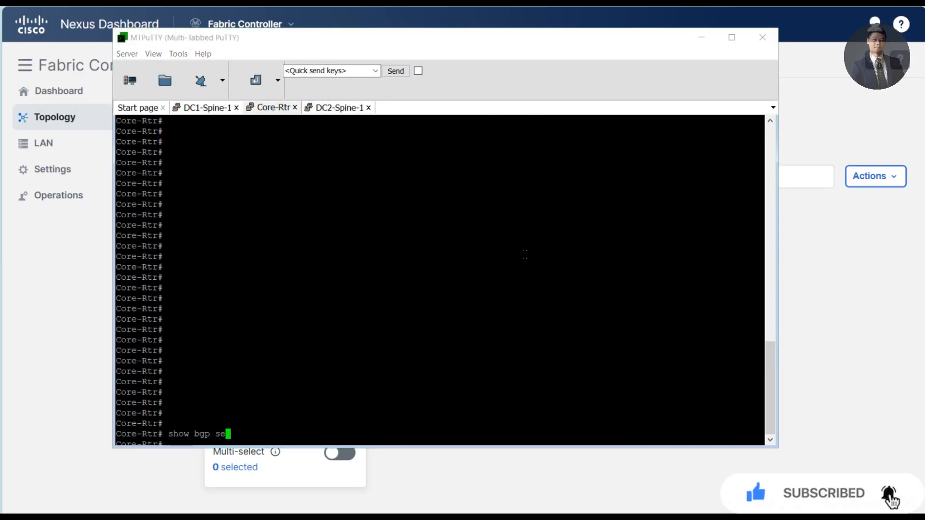
pyautogui.press('Return')
pyautogui.write('show')
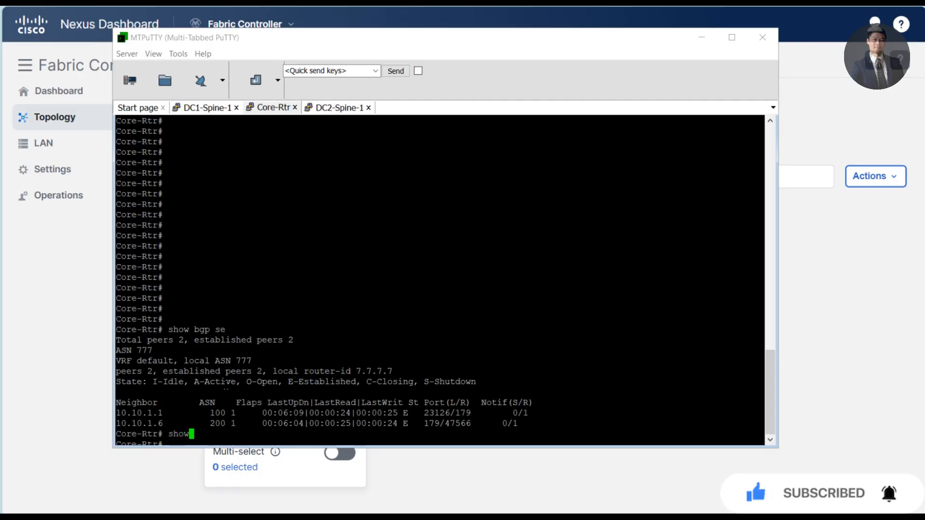
pyautogui.write(' ip bgp summary')
pyautogui.press('Return')
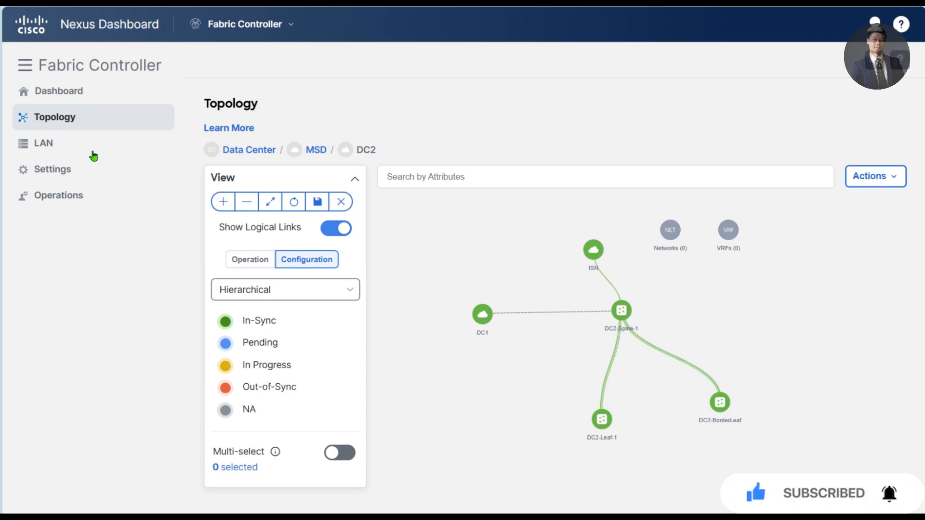
pyautogui.moveTo(45, 143)
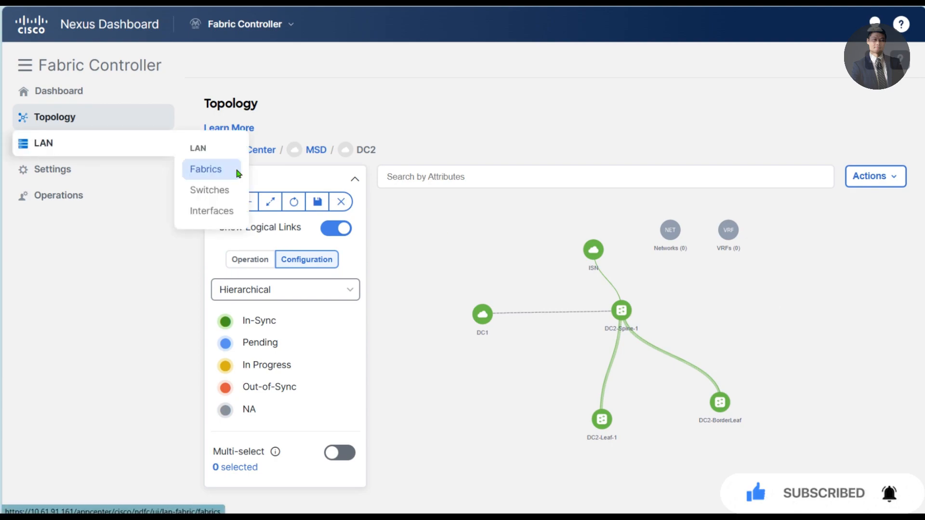
pyautogui.click(216, 171)
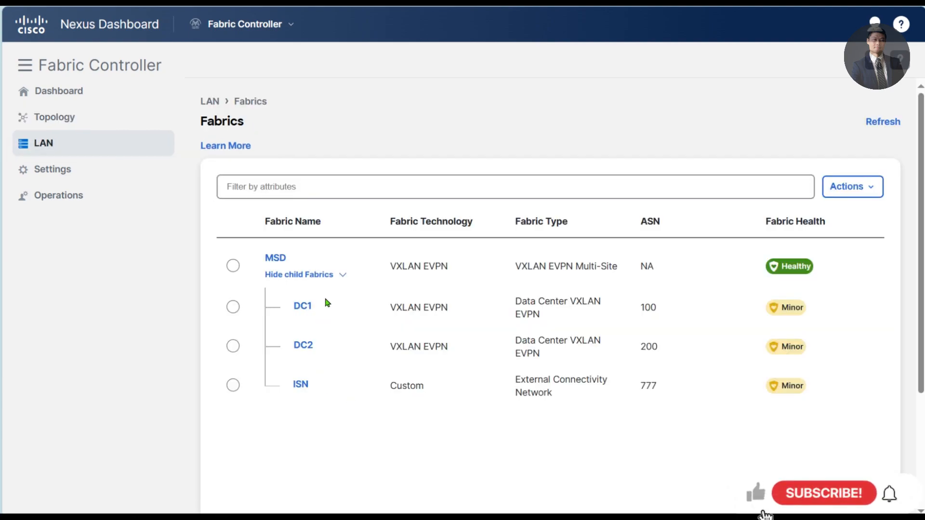